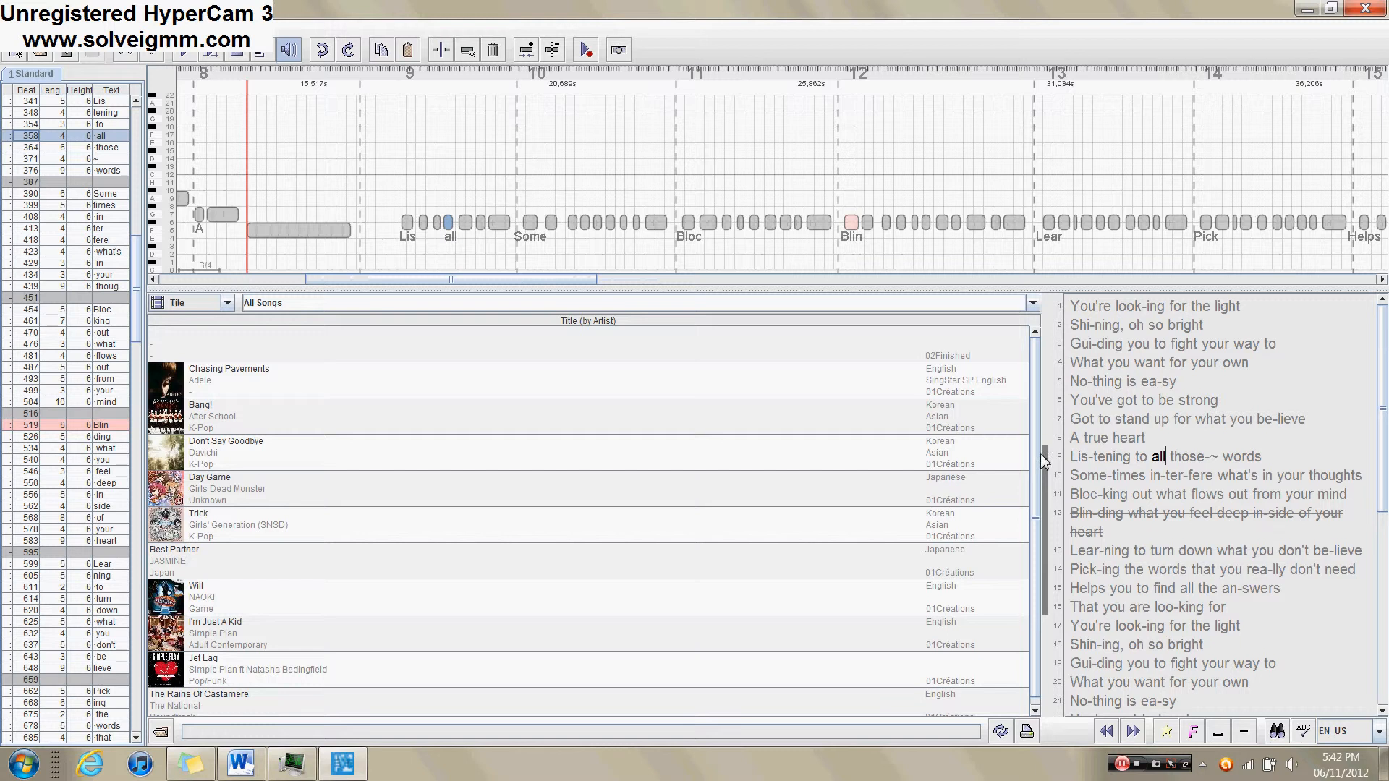
- Examine the notes of lyric line 12 in the timeline, selecting the whole range from "Blin" to "heart"
left_click_drag(1045, 452, 1046, 524)
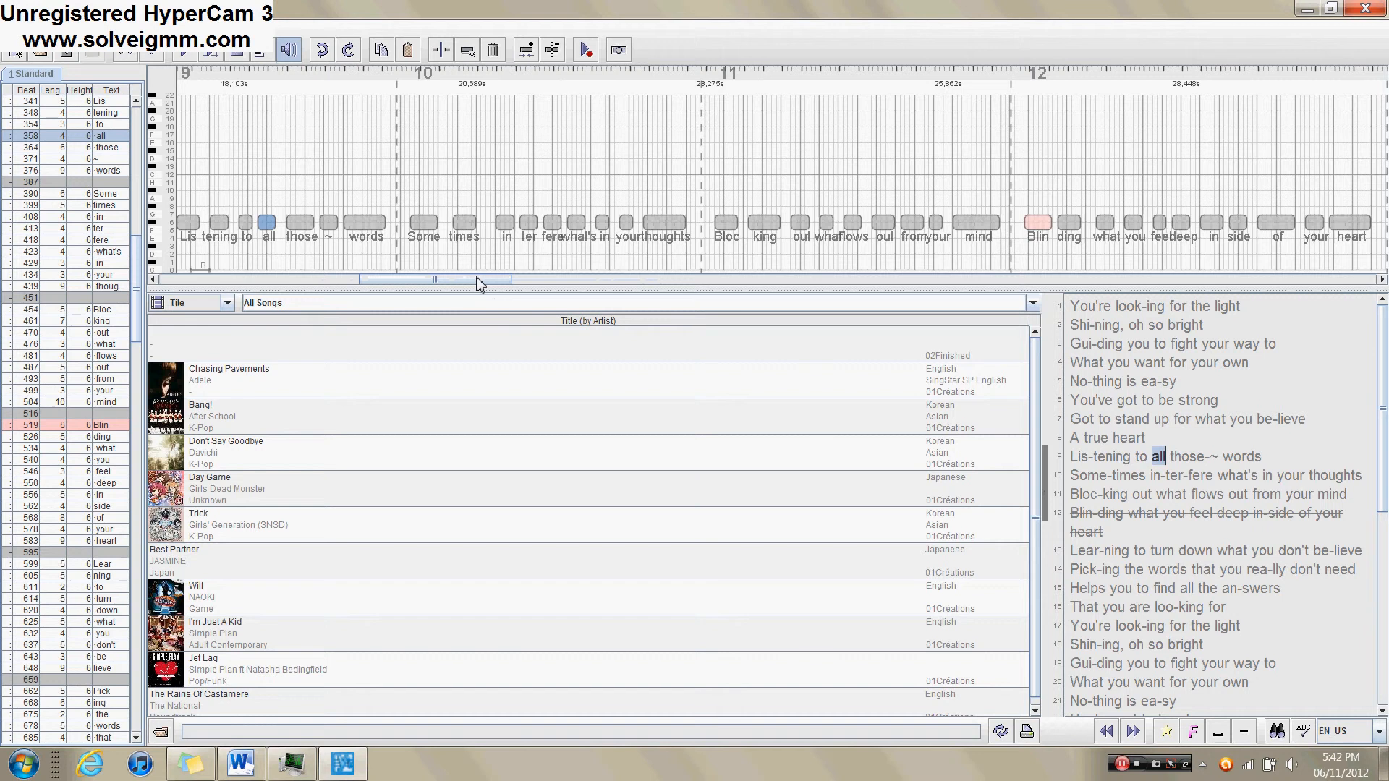
left_click_drag(477, 280, 533, 283)
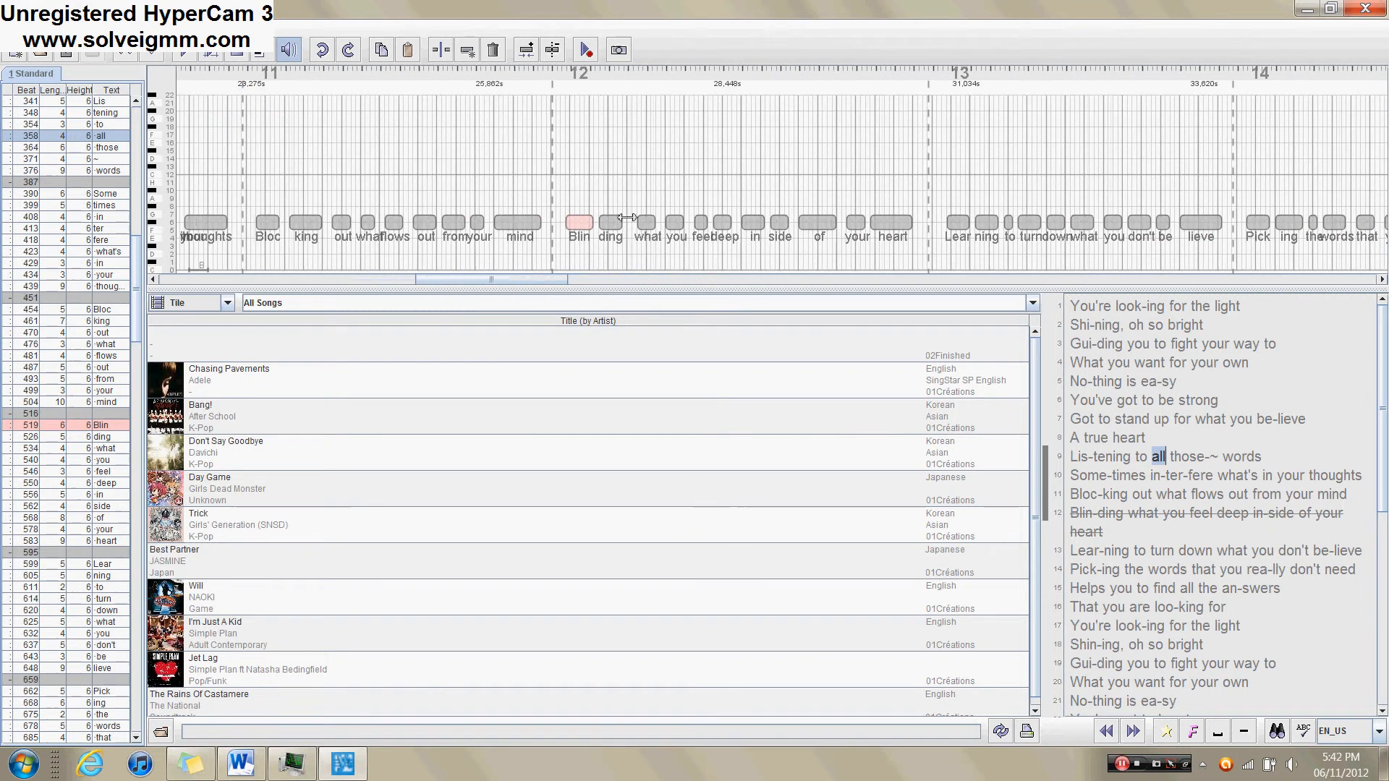
left_click(575, 222)
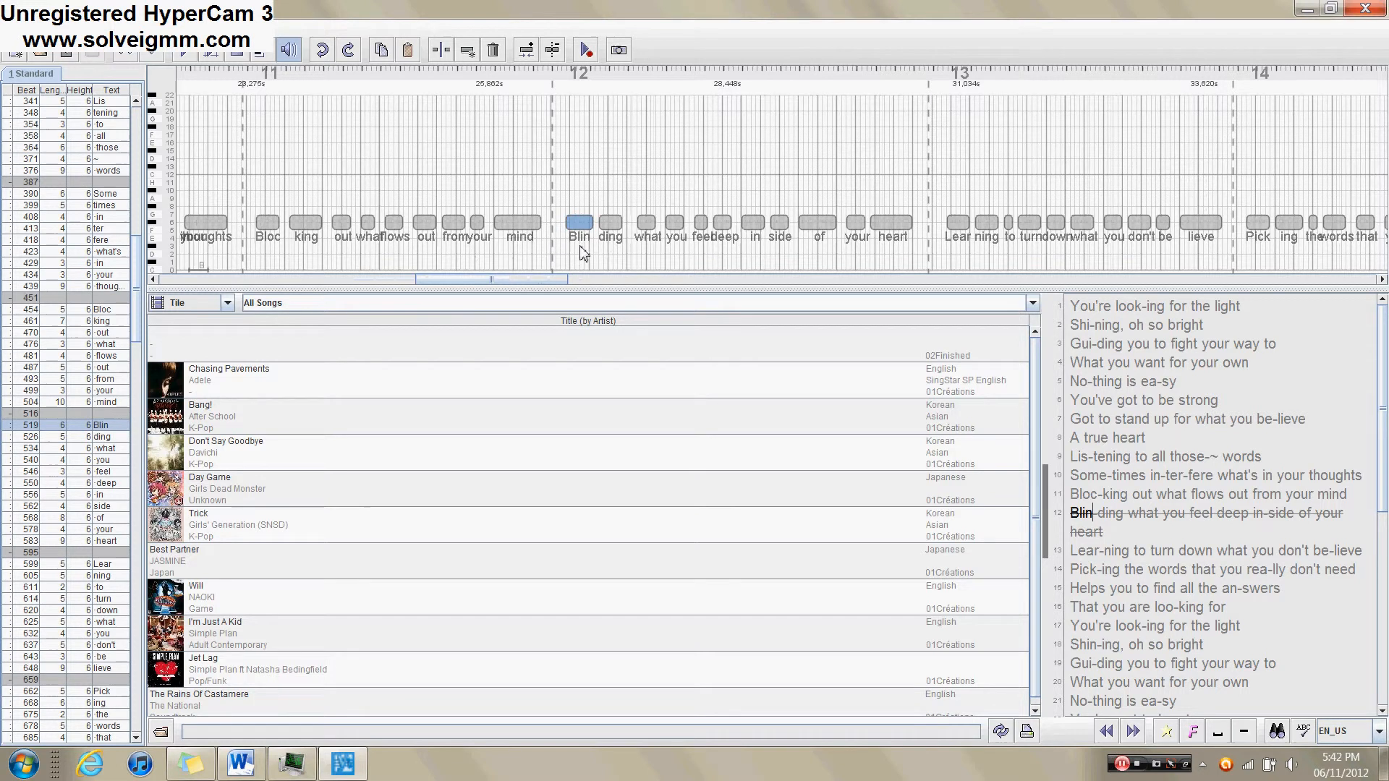
left_click_drag(582, 253, 917, 251)
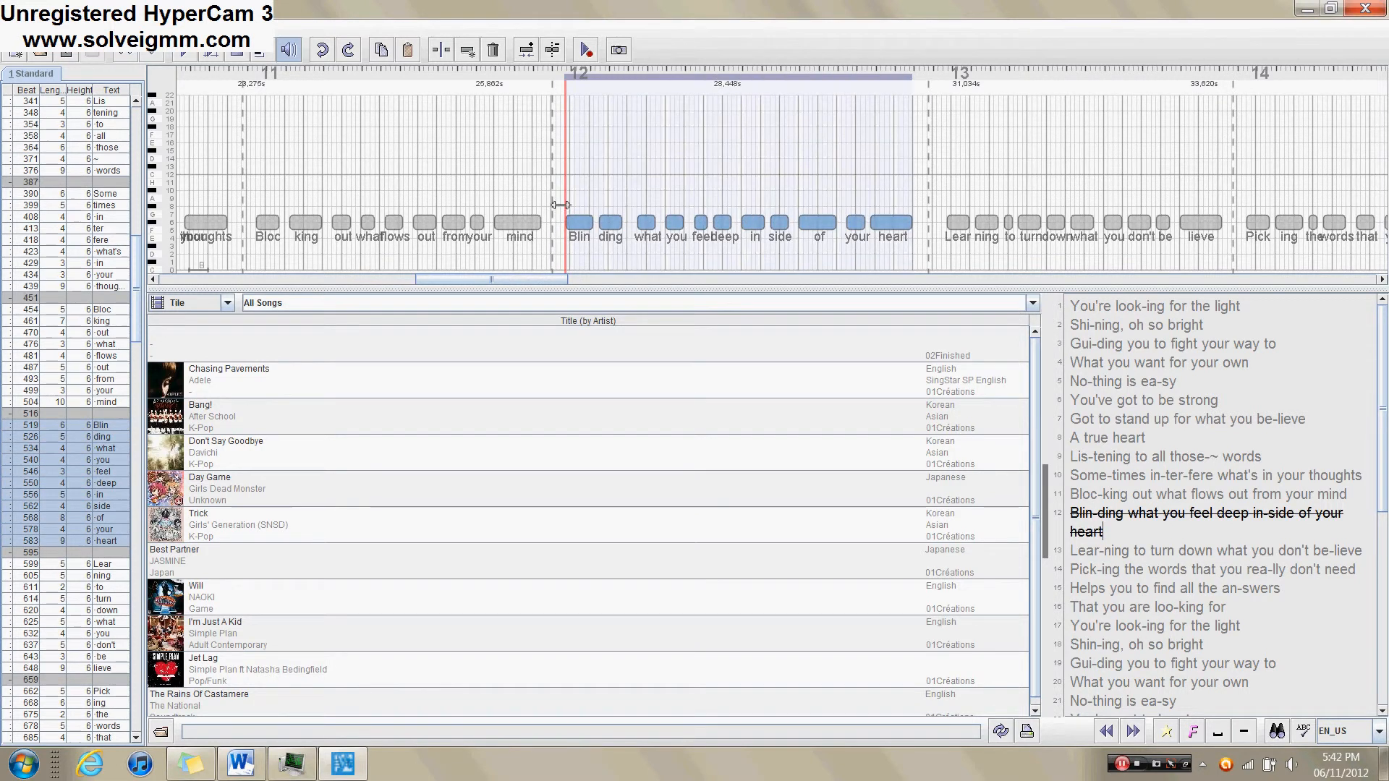
left_click(608, 177)
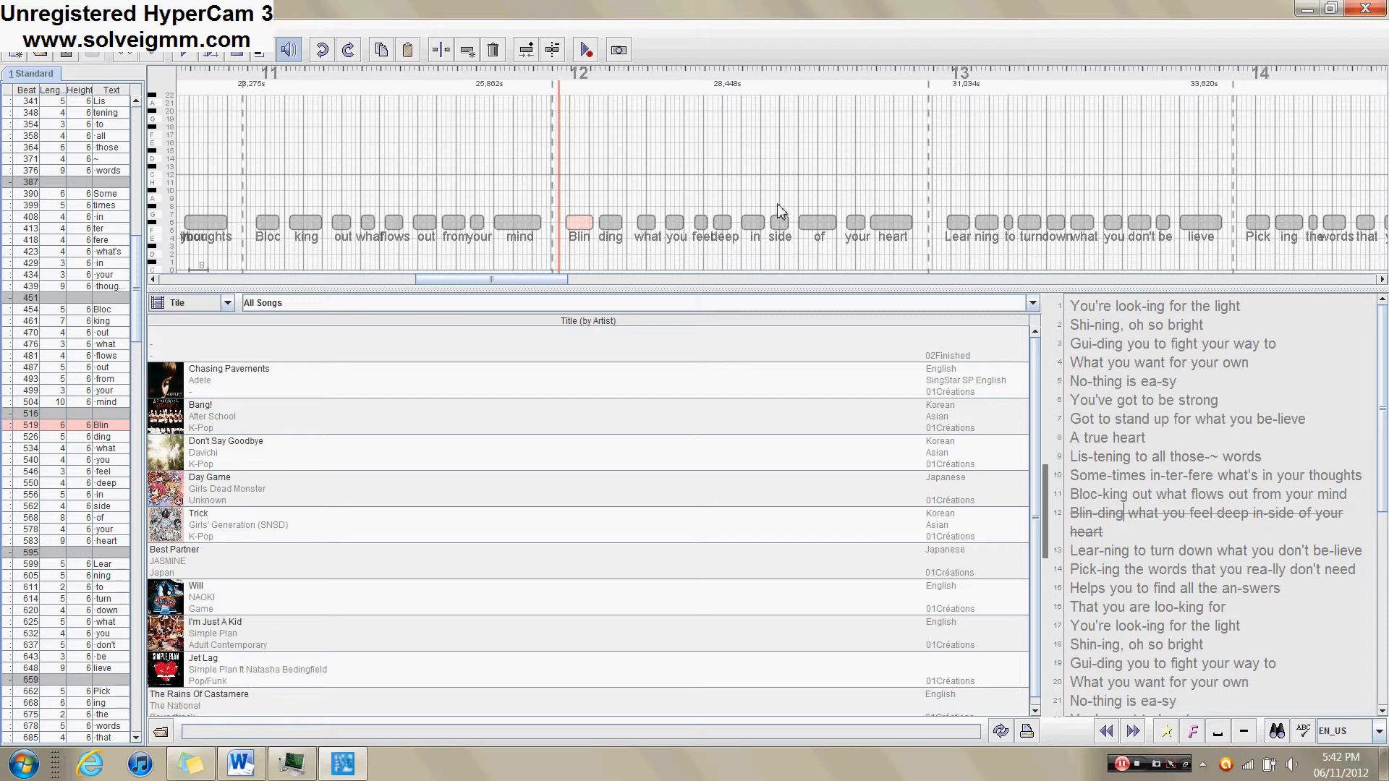
- Try splitting lyric line 12 before the "in" syllable, and rejoin the line
left_click(746, 224)
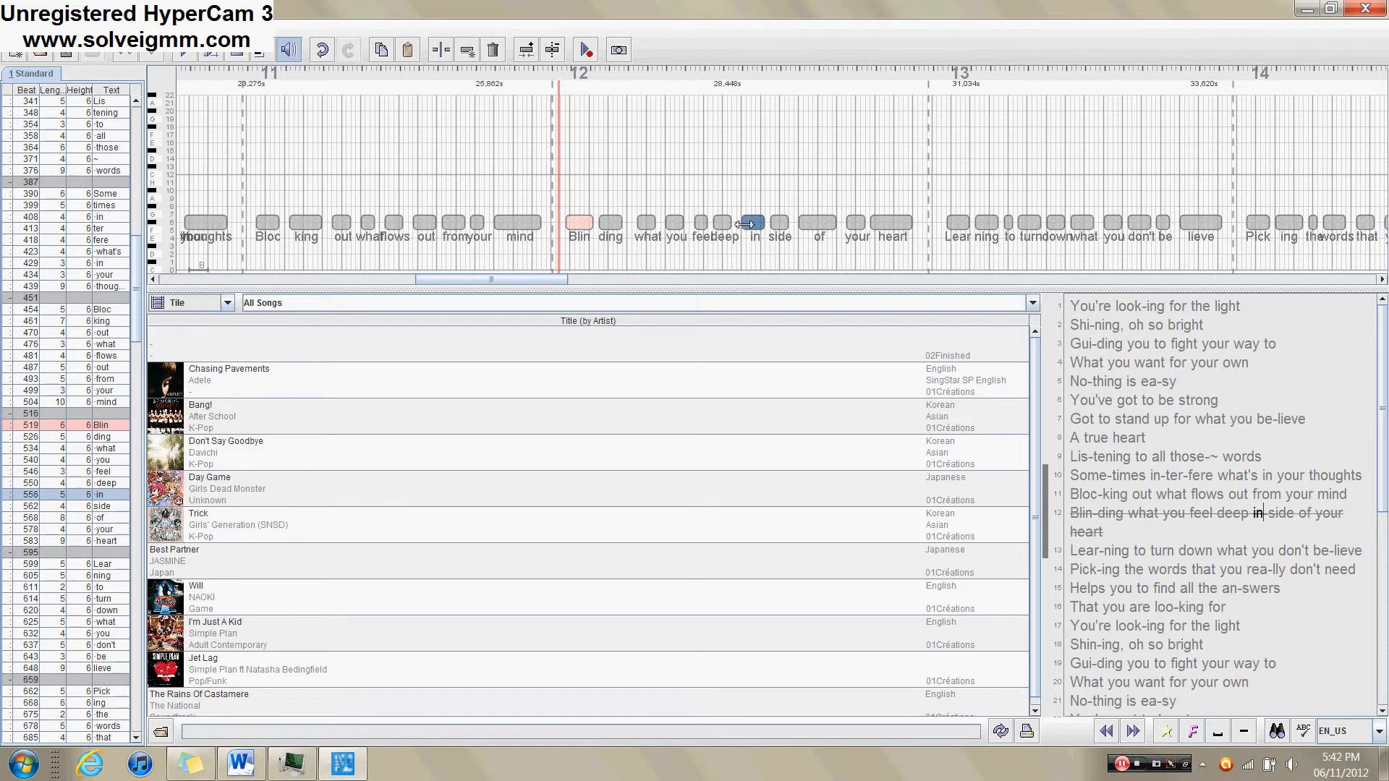
key("Return")
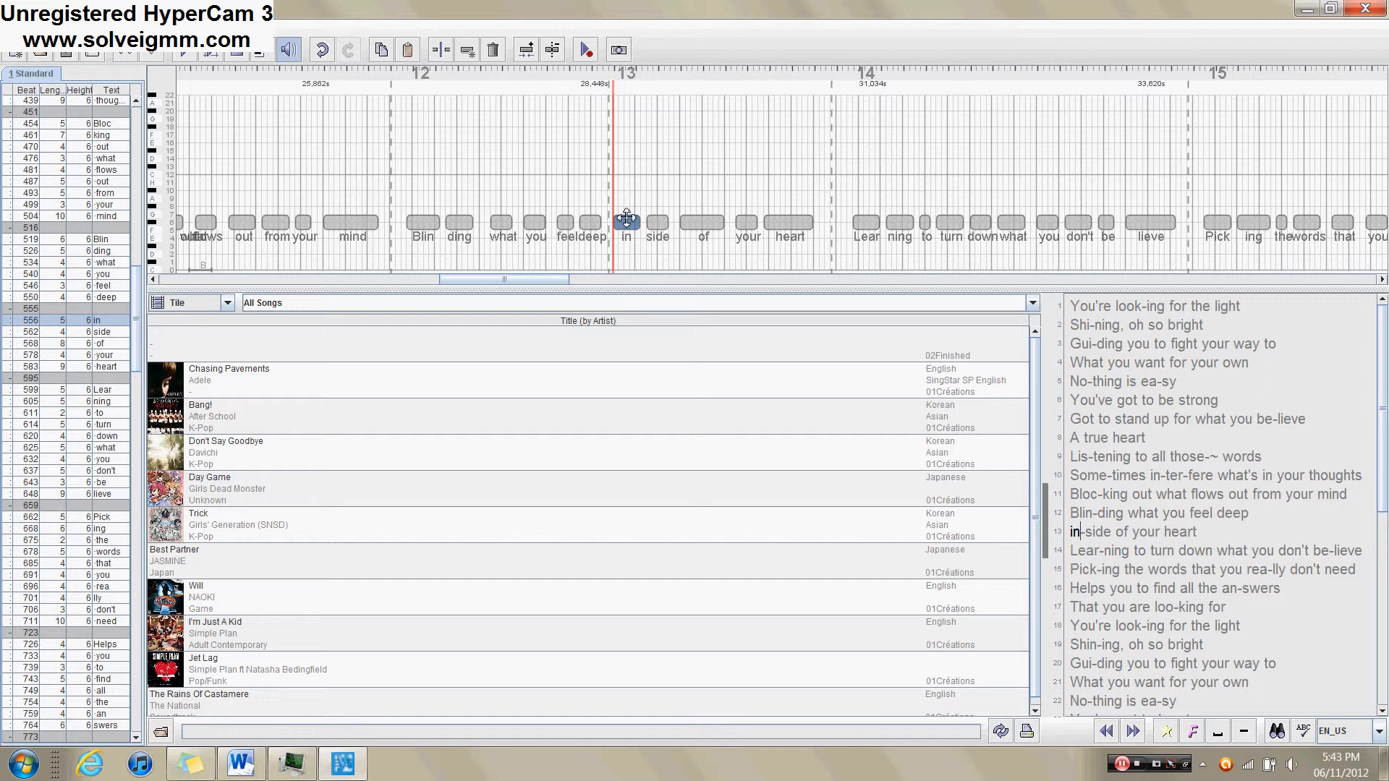
key("minus")
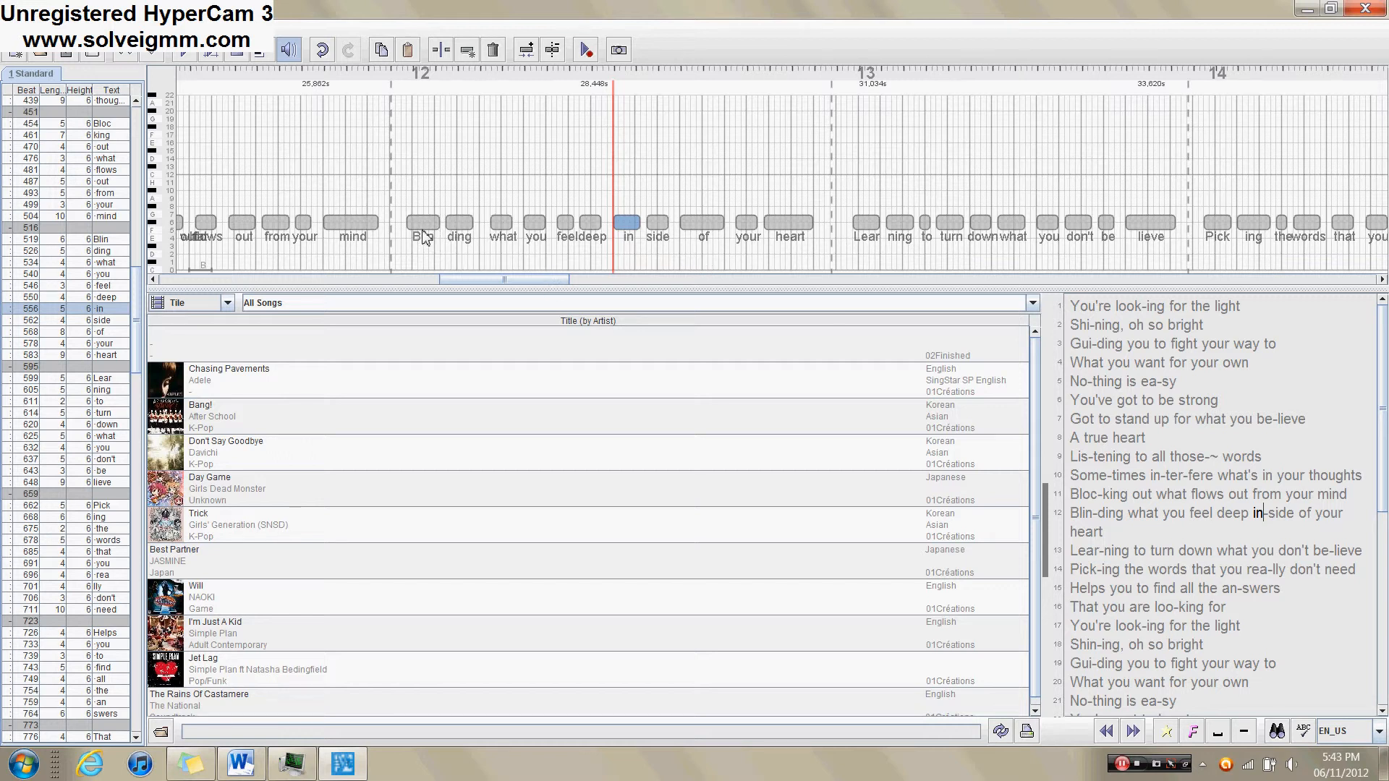
left_click_drag(544, 282, 532, 286)
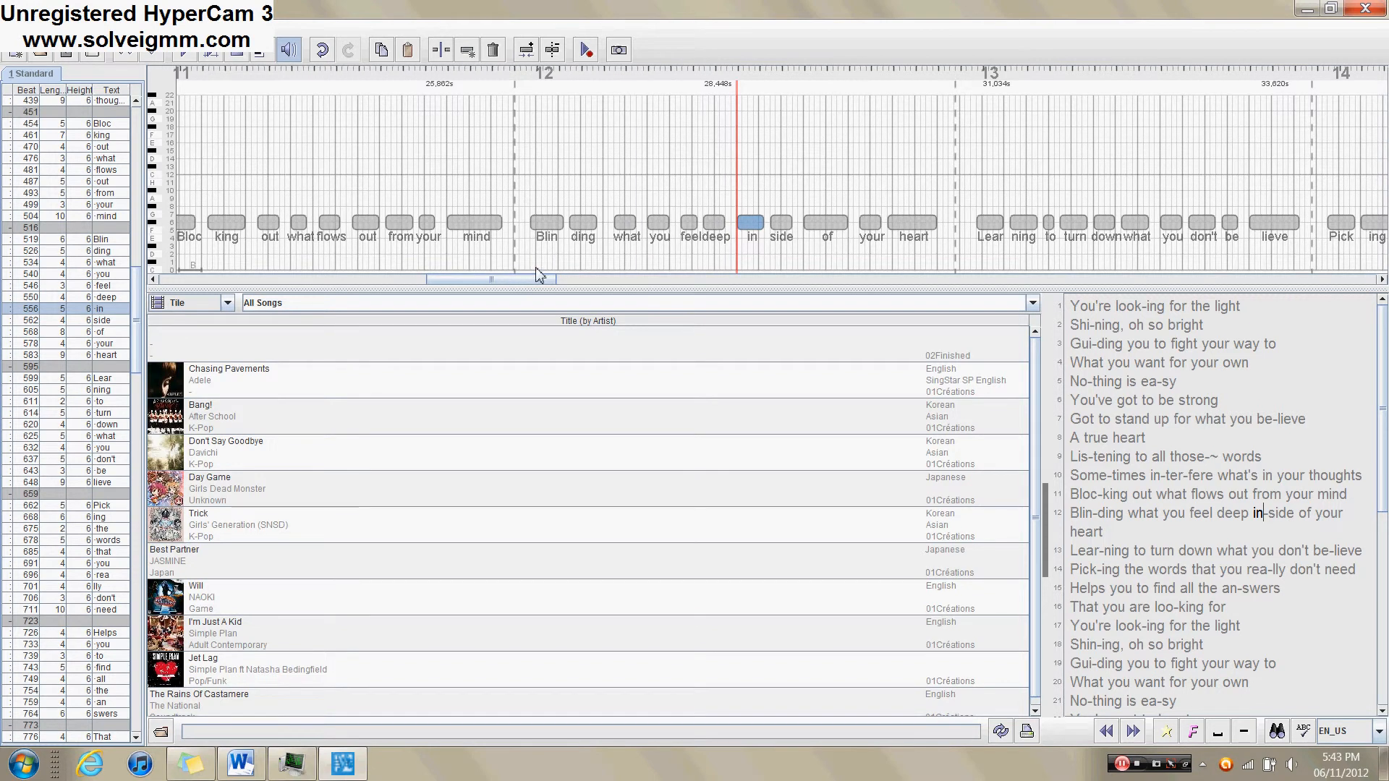
scroll(519, 282, "down", 2)
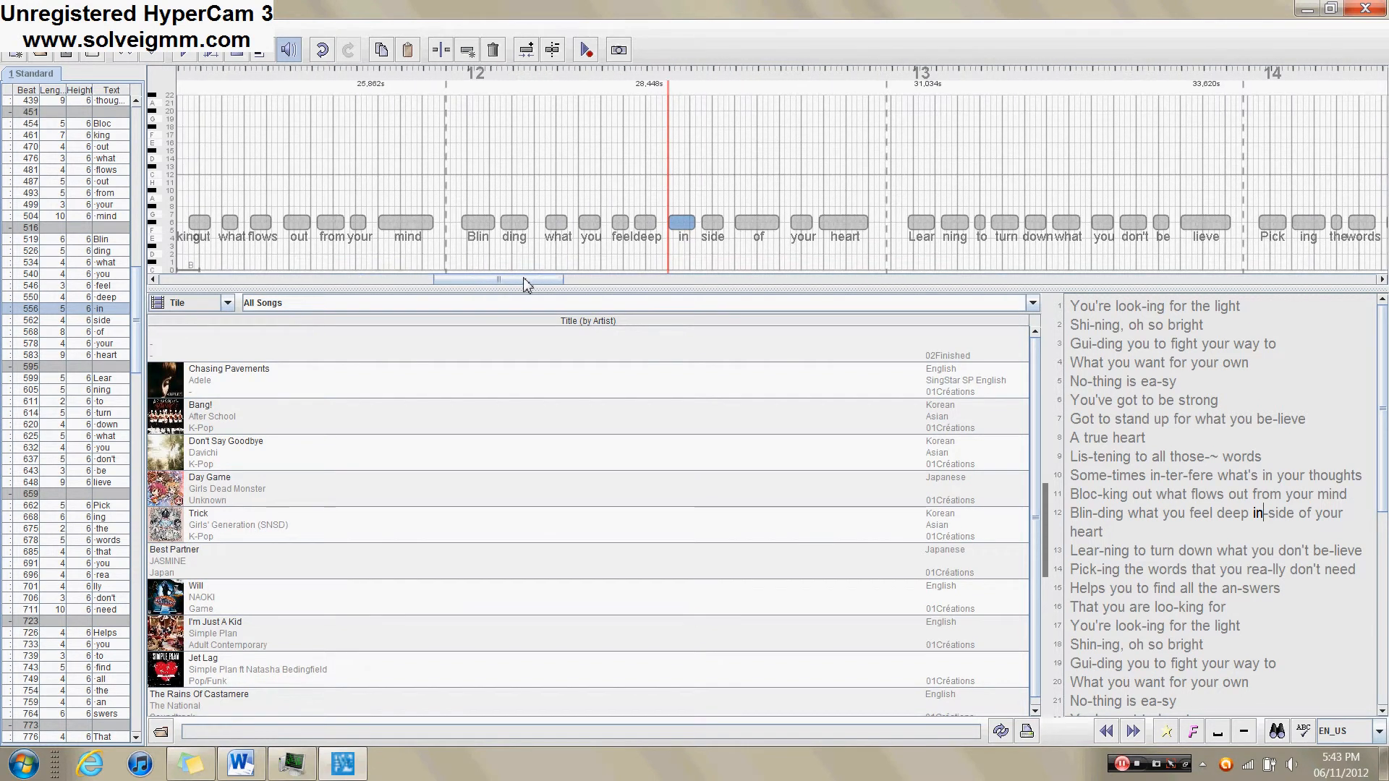
left_click(485, 238)
left_click(536, 186)
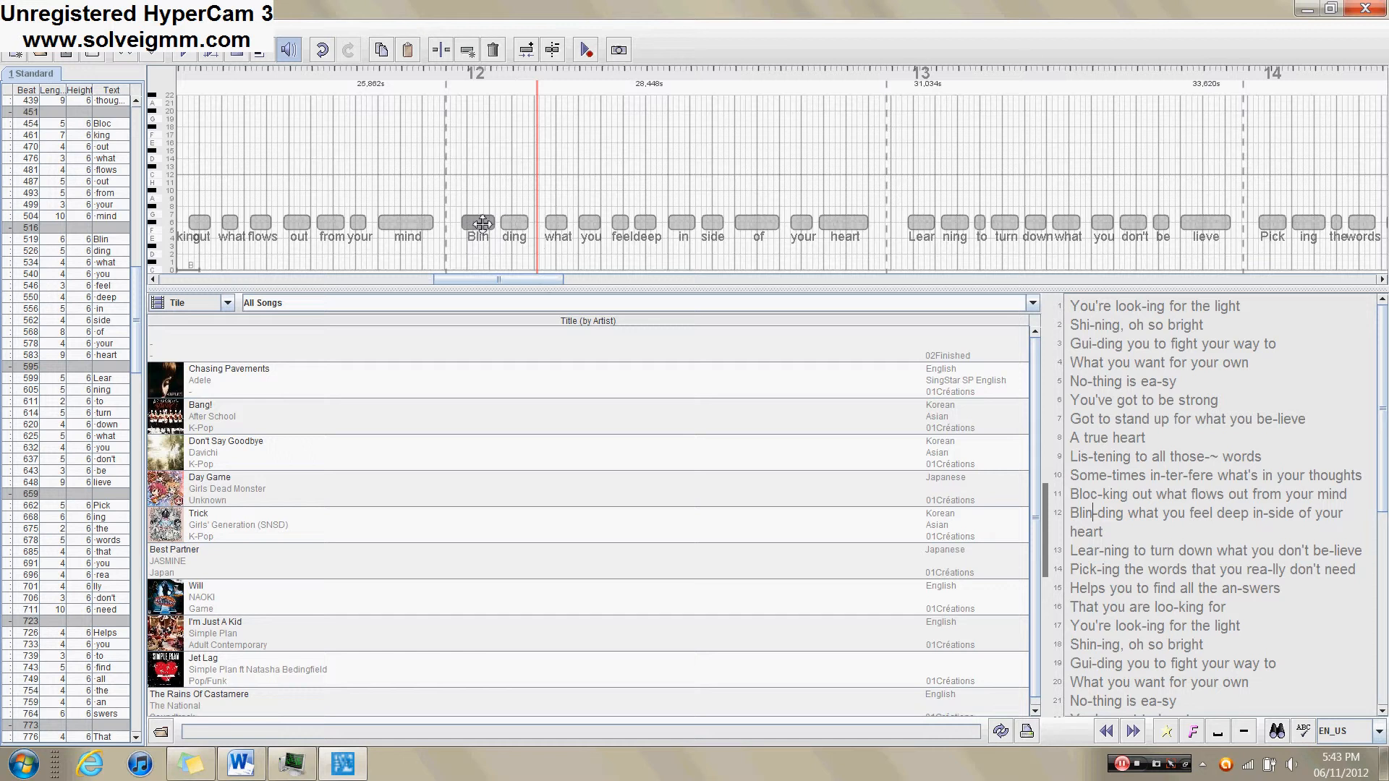
left_click(493, 223)
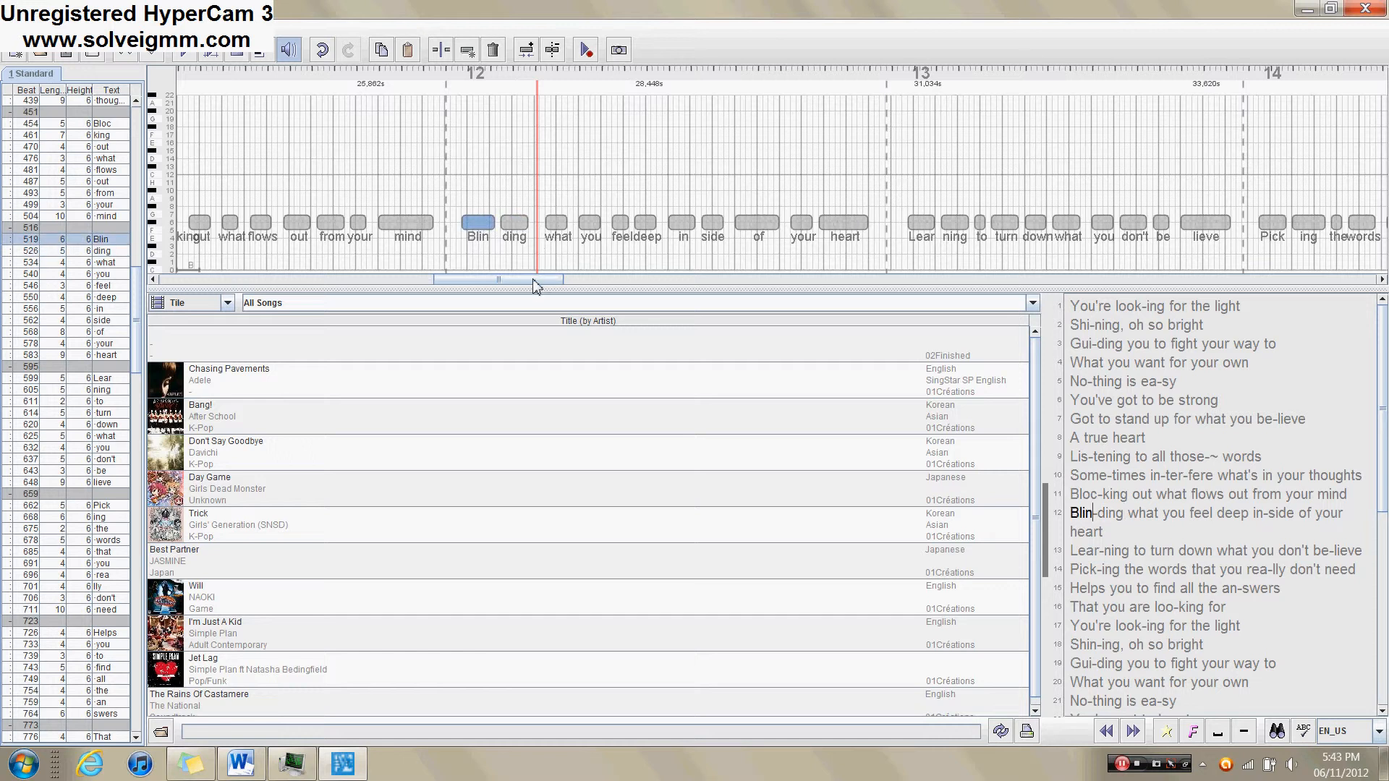
- Select the "Lis" note that opens lyric line 9 and lower it to height 5
left_click_drag(528, 282, 445, 281)
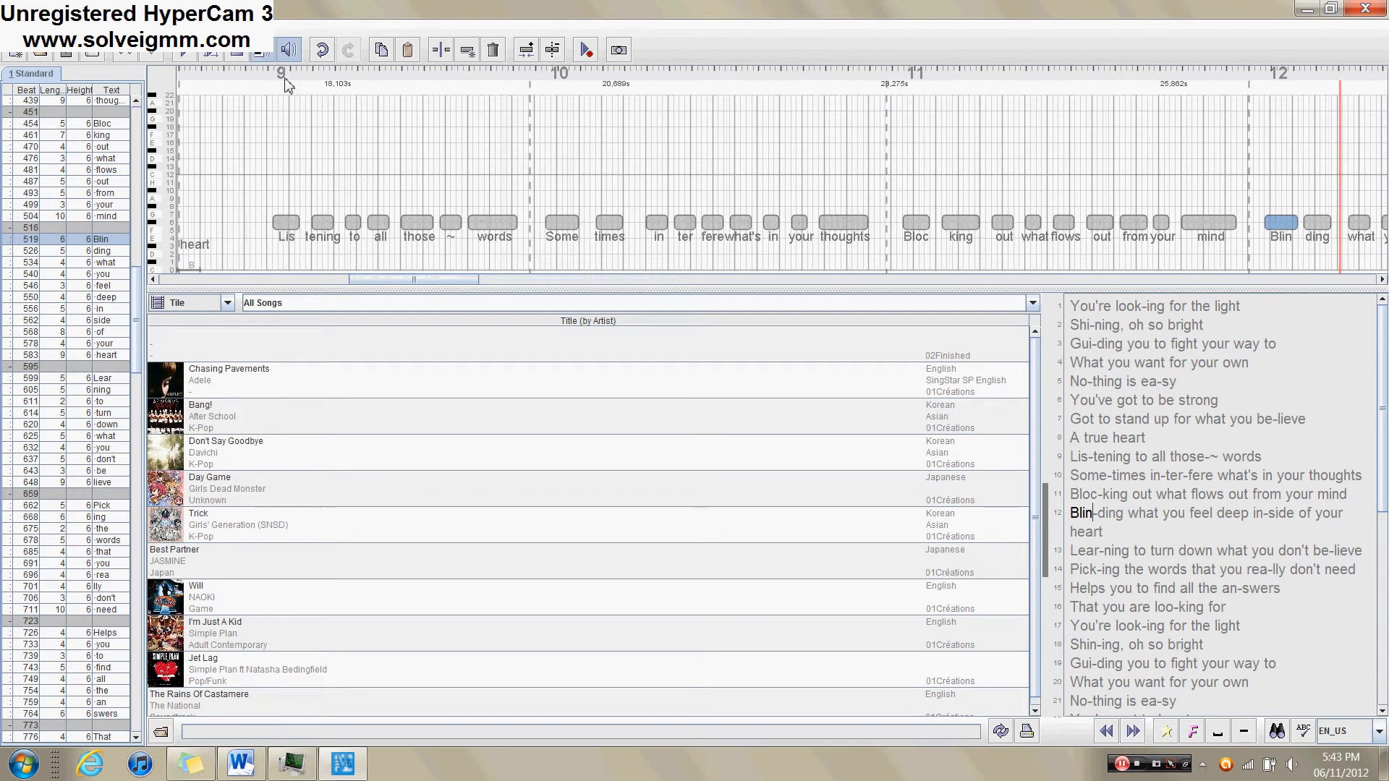
left_click(272, 226)
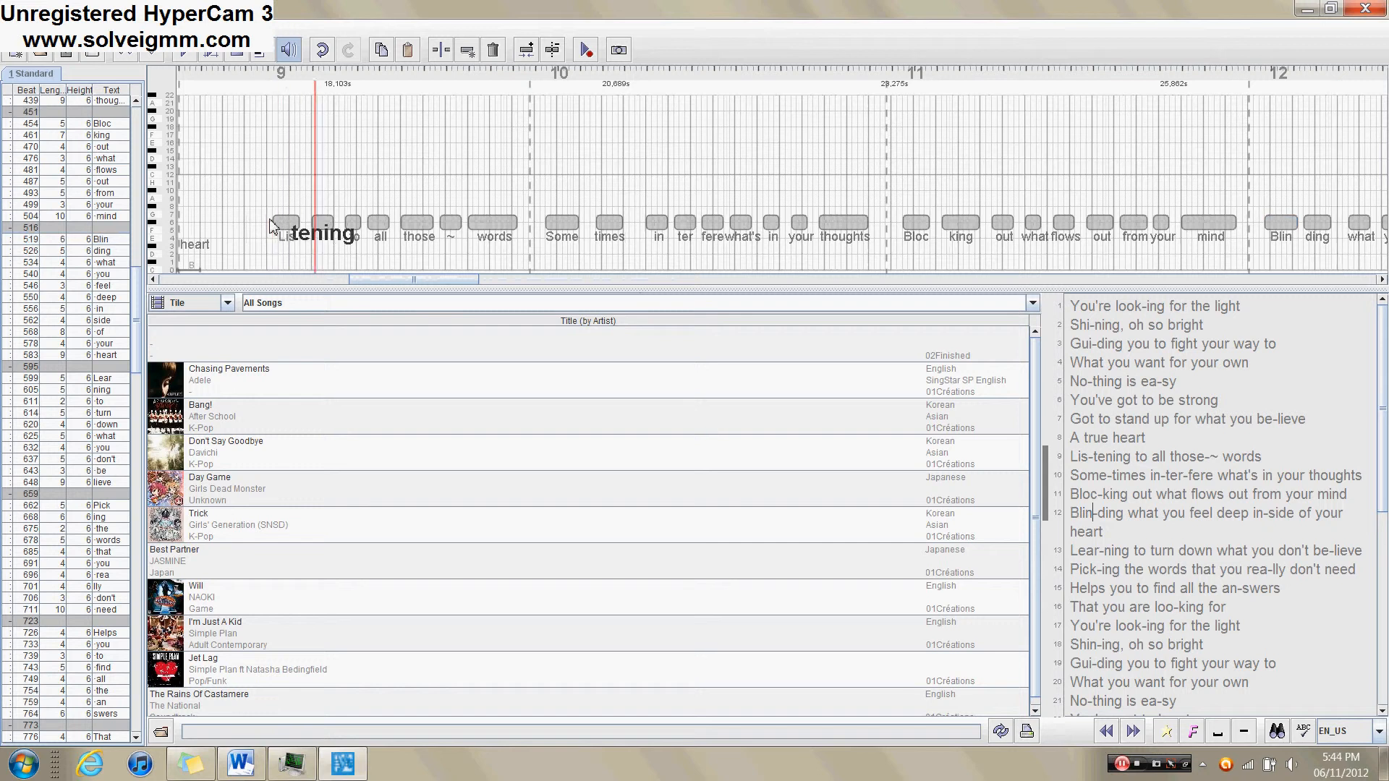
left_click(276, 222)
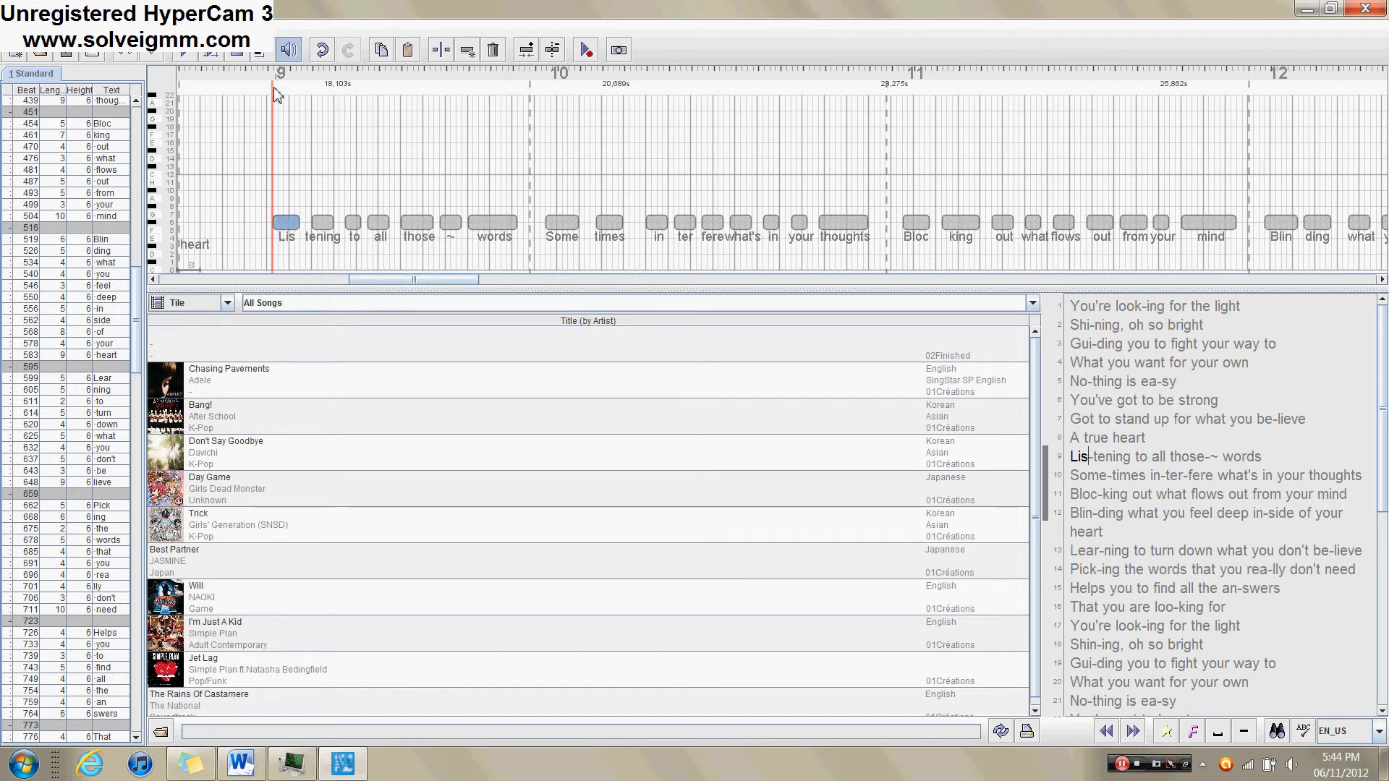
left_click(290, 222)
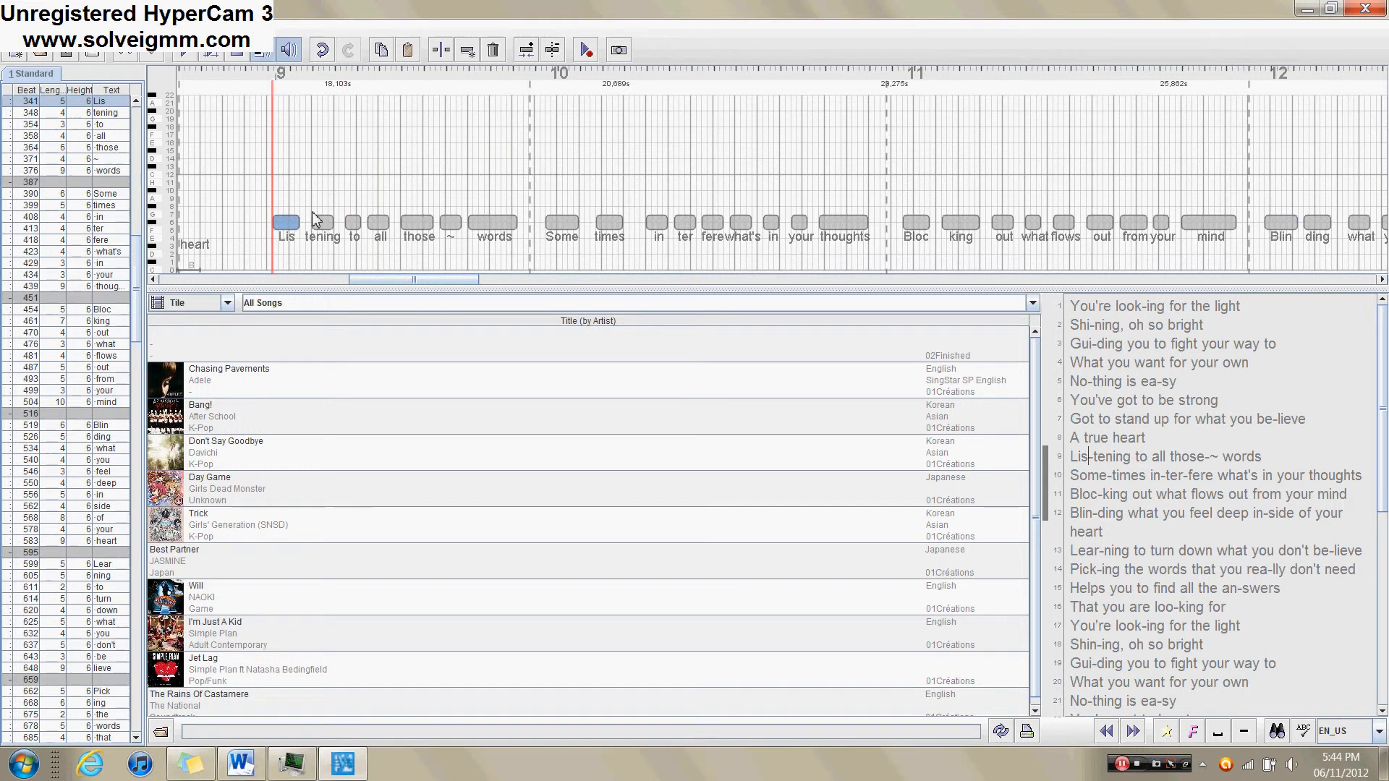
key("Down")
key("Down")
key("Up")
- Lower the "tening", "to" and "all" notes of line 9 to height 5
key("Right")
key("Down")
key("Right")
key("Down")
key("Right")
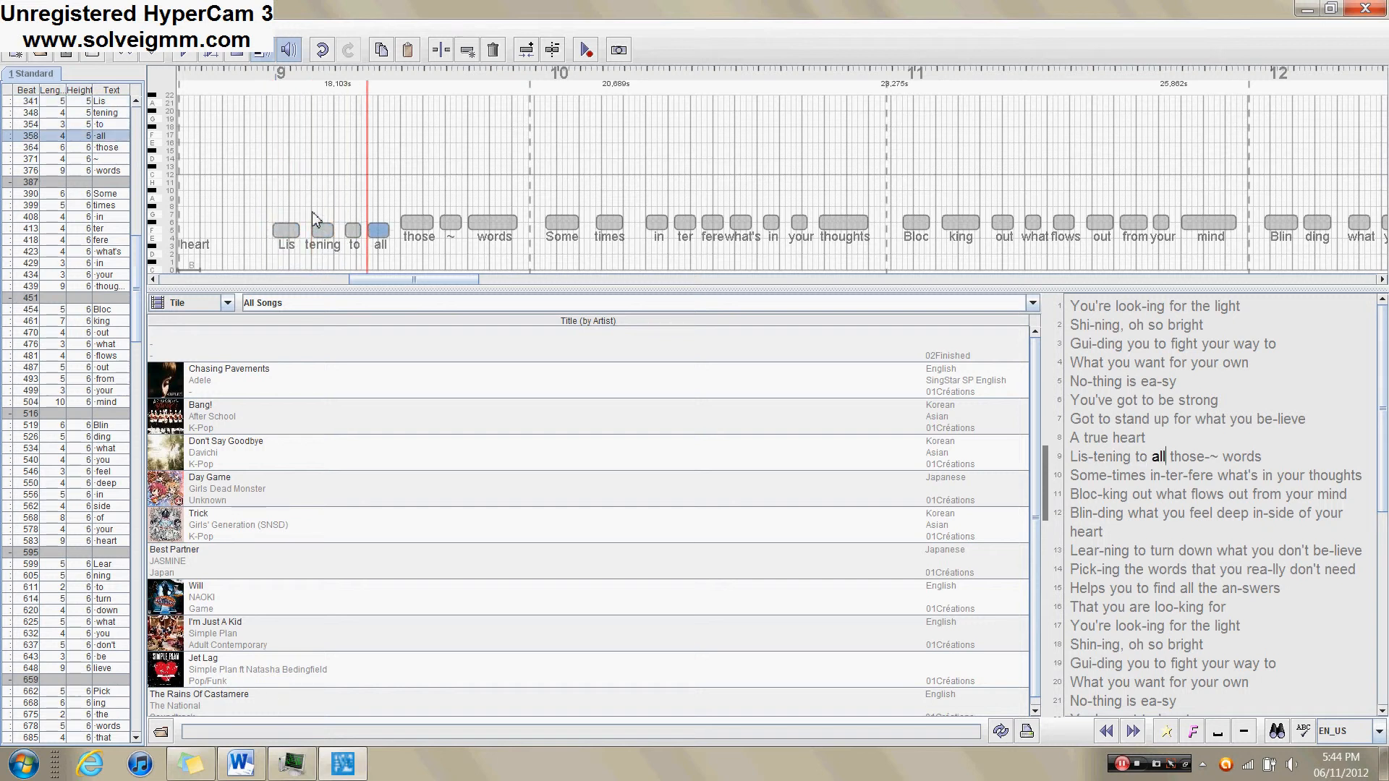
key("Down")
- Lower the "those" note of line 9 to height 4 and the following "~" note to height 5
key("Right")
key("Down")
key("Down")
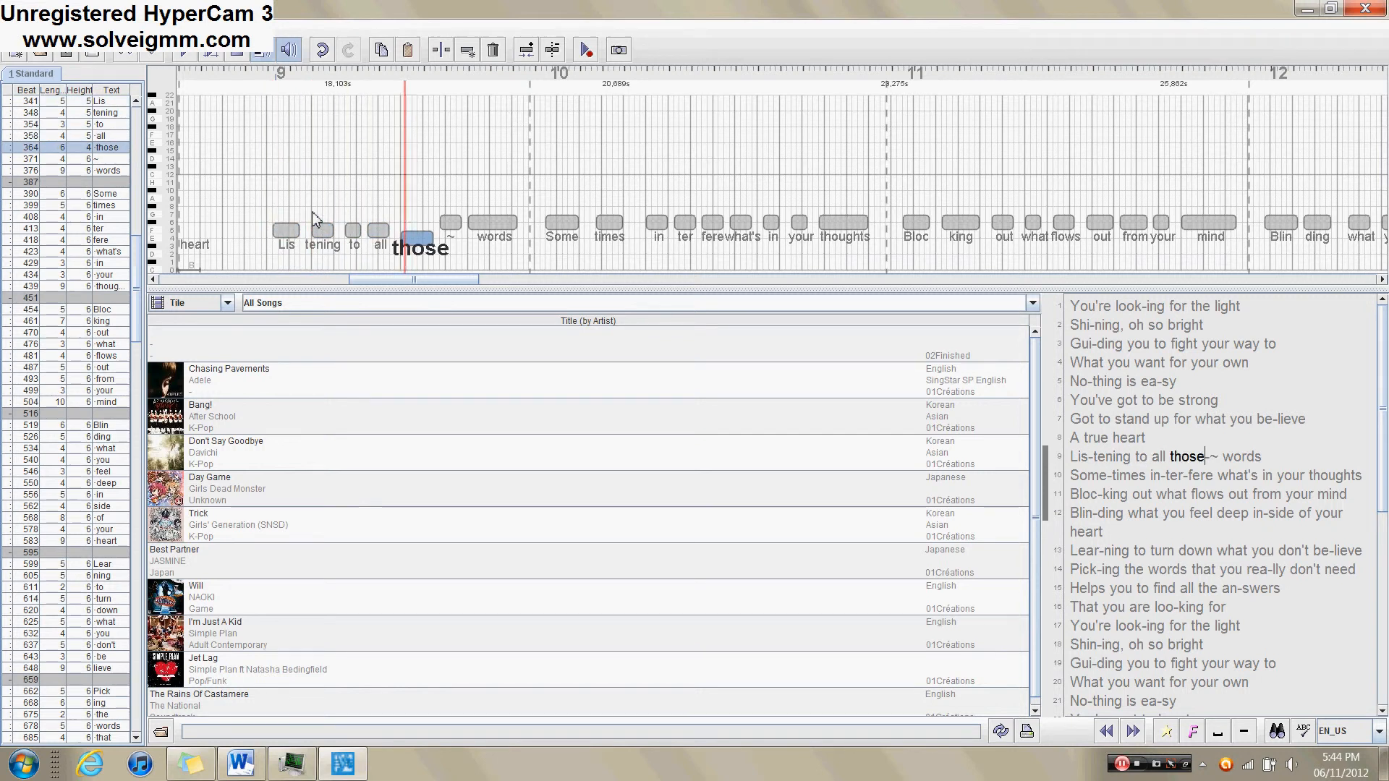
key("Right")
key("Down")
key("Left")
key("Right")
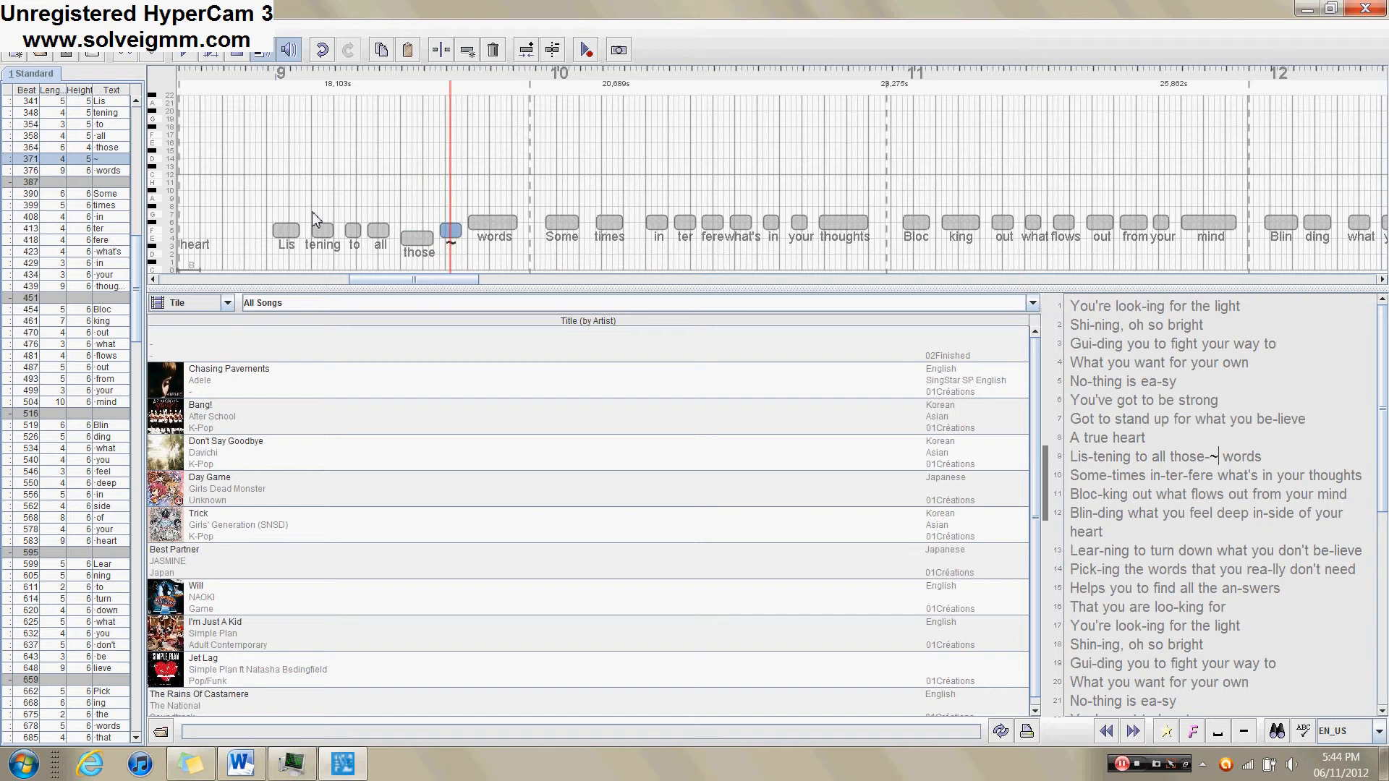
- Lower the "words" note ending line 9 to height 4 and play it back
key("Right")
key("Down")
key("Down")
key("Down")
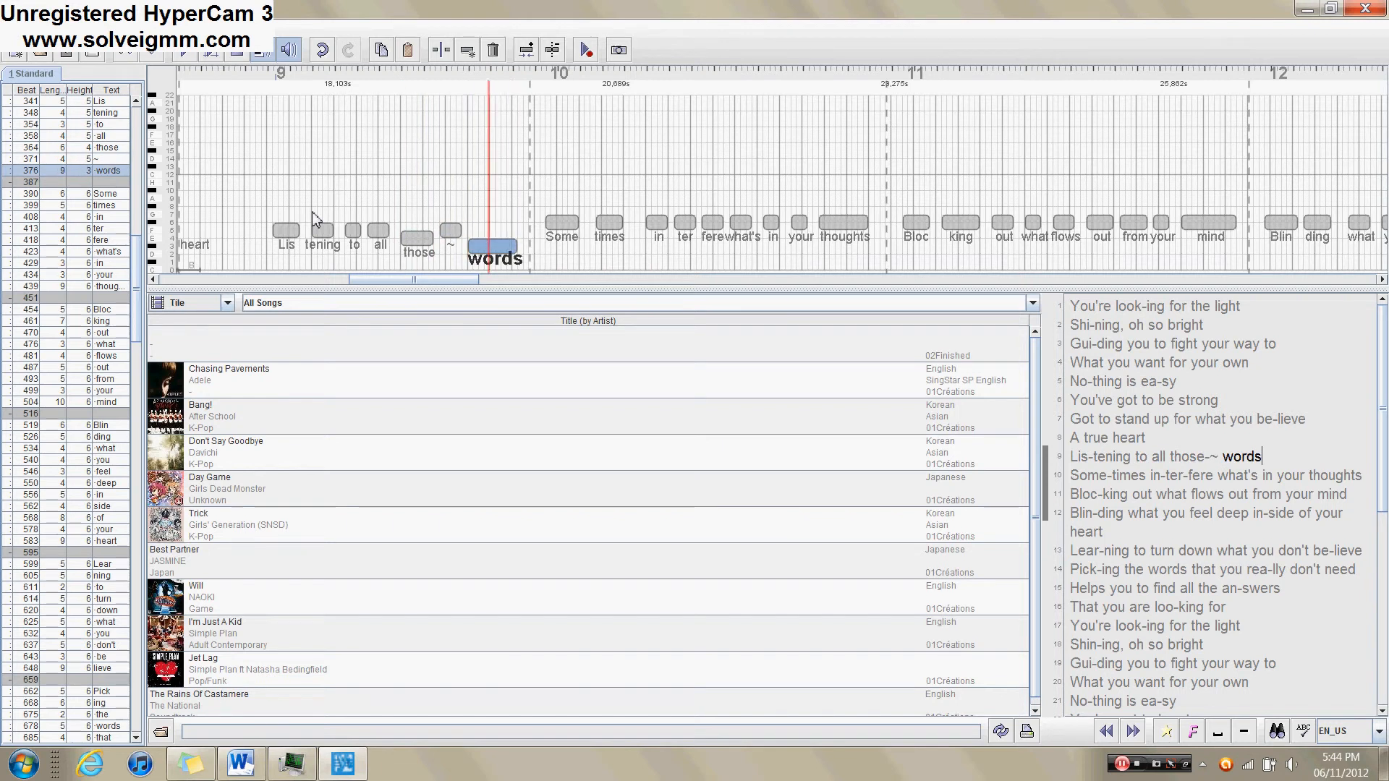
key("Up")
key("p")
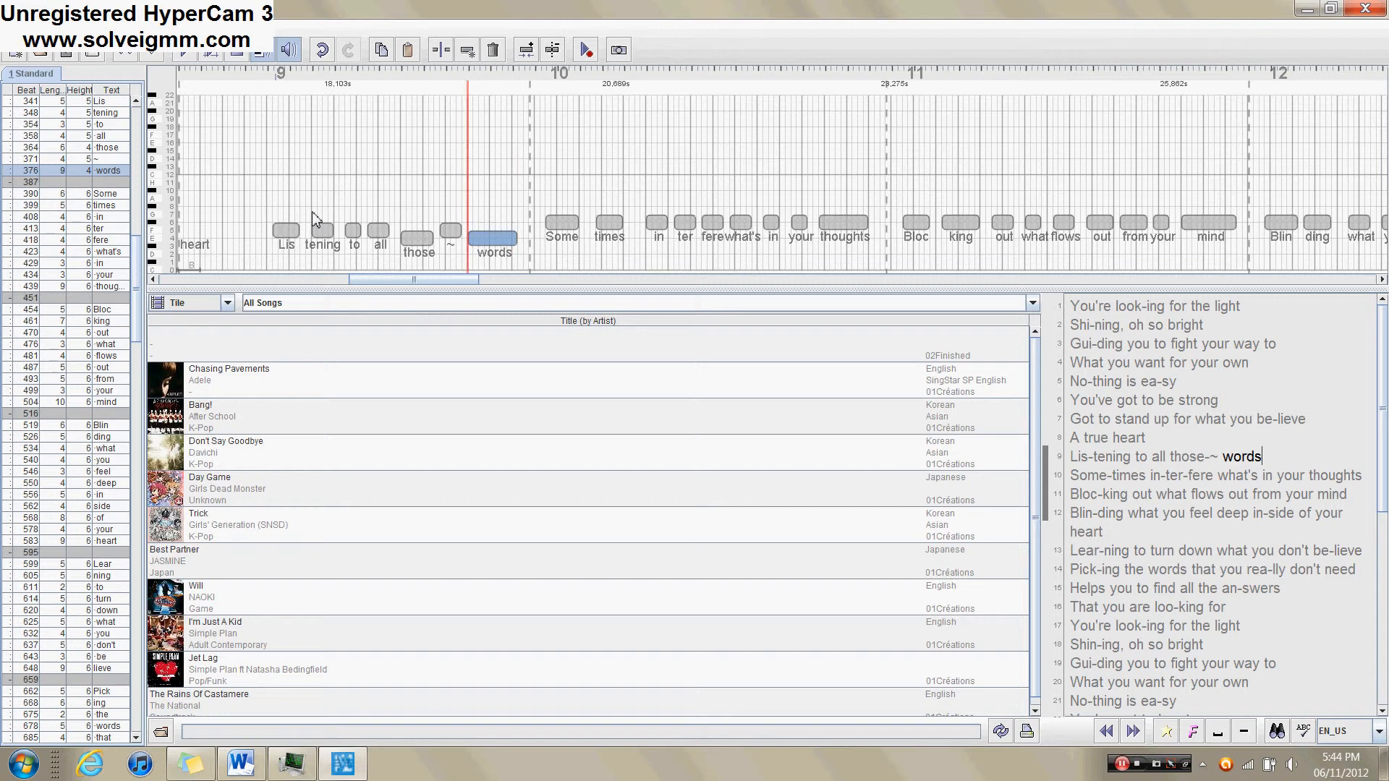
- Lower the "Some" note of line 10 to height 4 and the "times" note to height 5
key("Right")
key("Down")
key("Down")
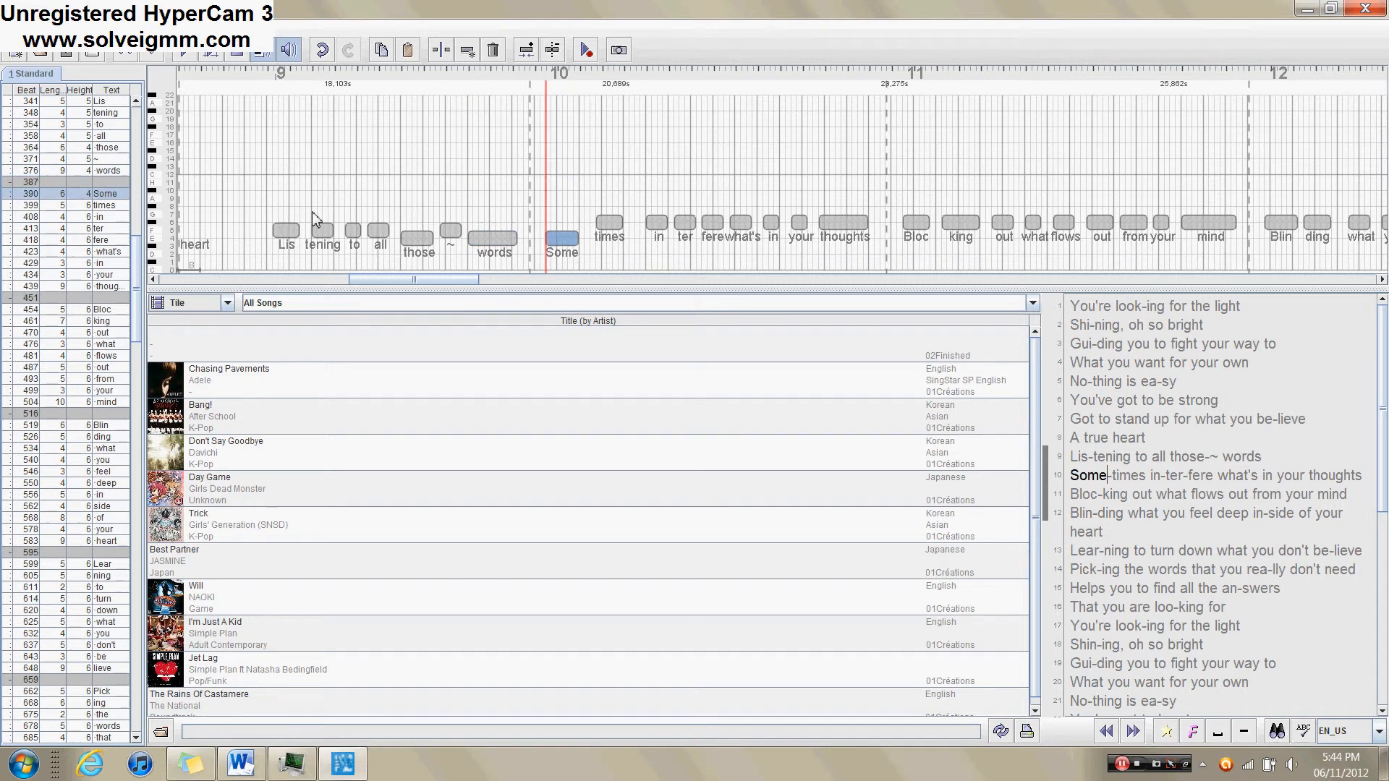
key("Right")
key("Down")
- Raise the "in", "ter", "fere" and "what's" notes of line 10 to height 7
key("Right")
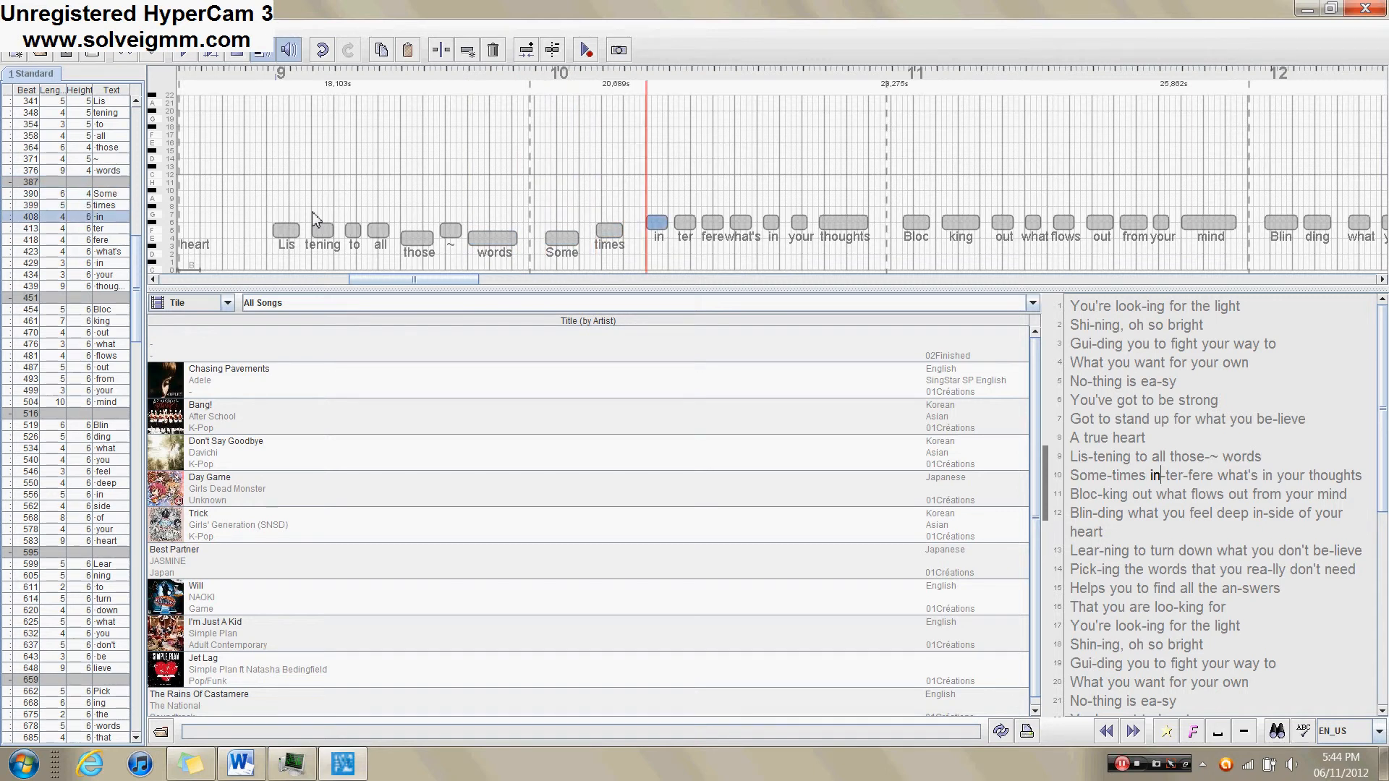
key("Up")
key("Right")
key("Up")
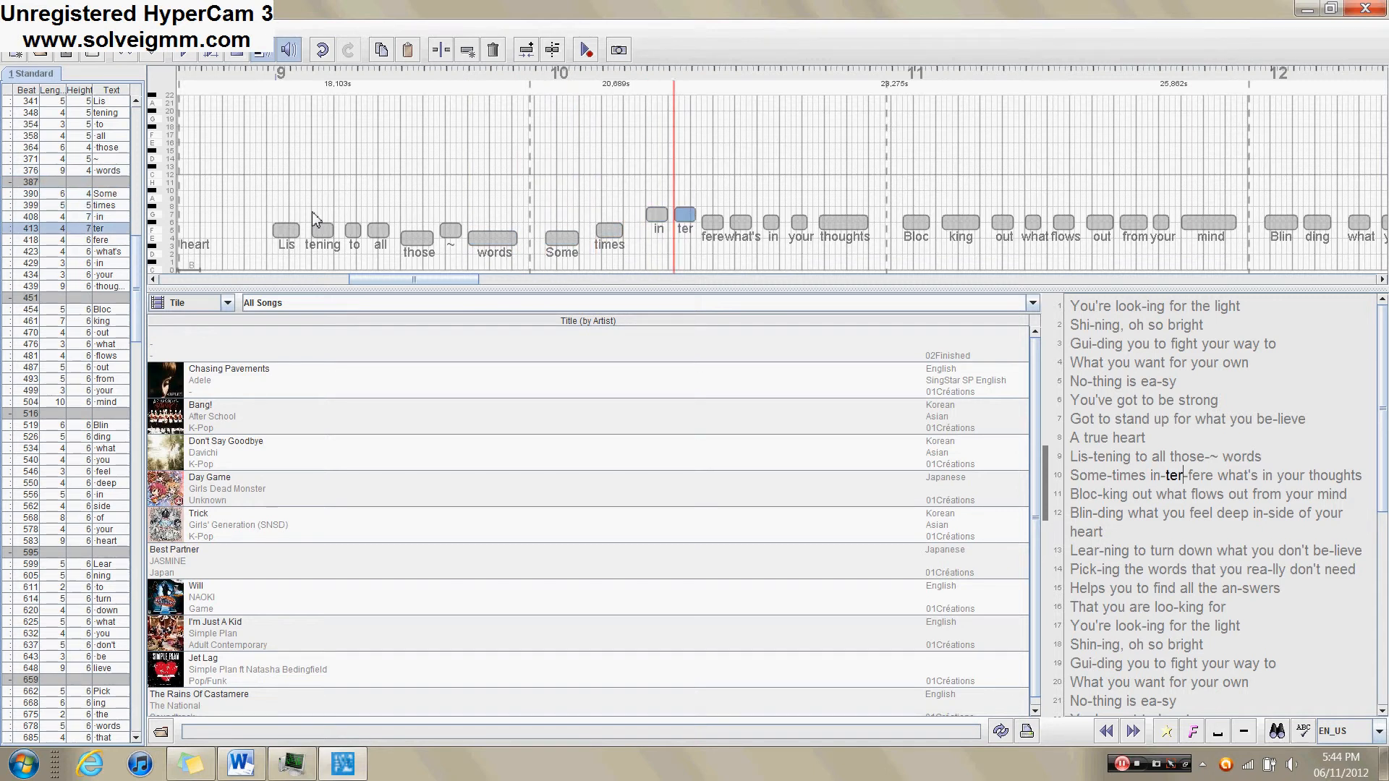
key("Right")
key("Up")
key("Right")
key("Up")
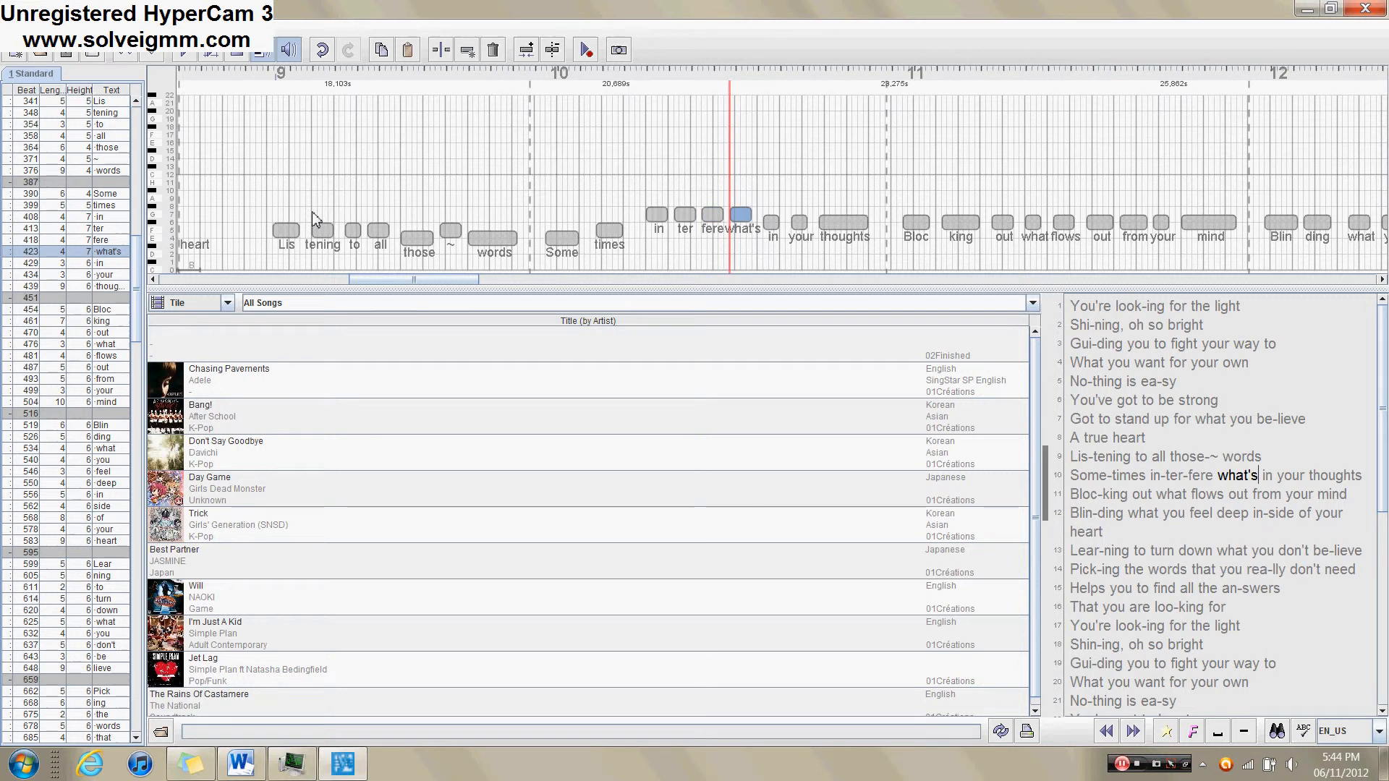
- Lower the "in" note after "what's" to height 5 and the "your" note of line 10 to height 4
key("Right")
key("Down")
key("Right")
key("Down")
key("Down")
key("Down")
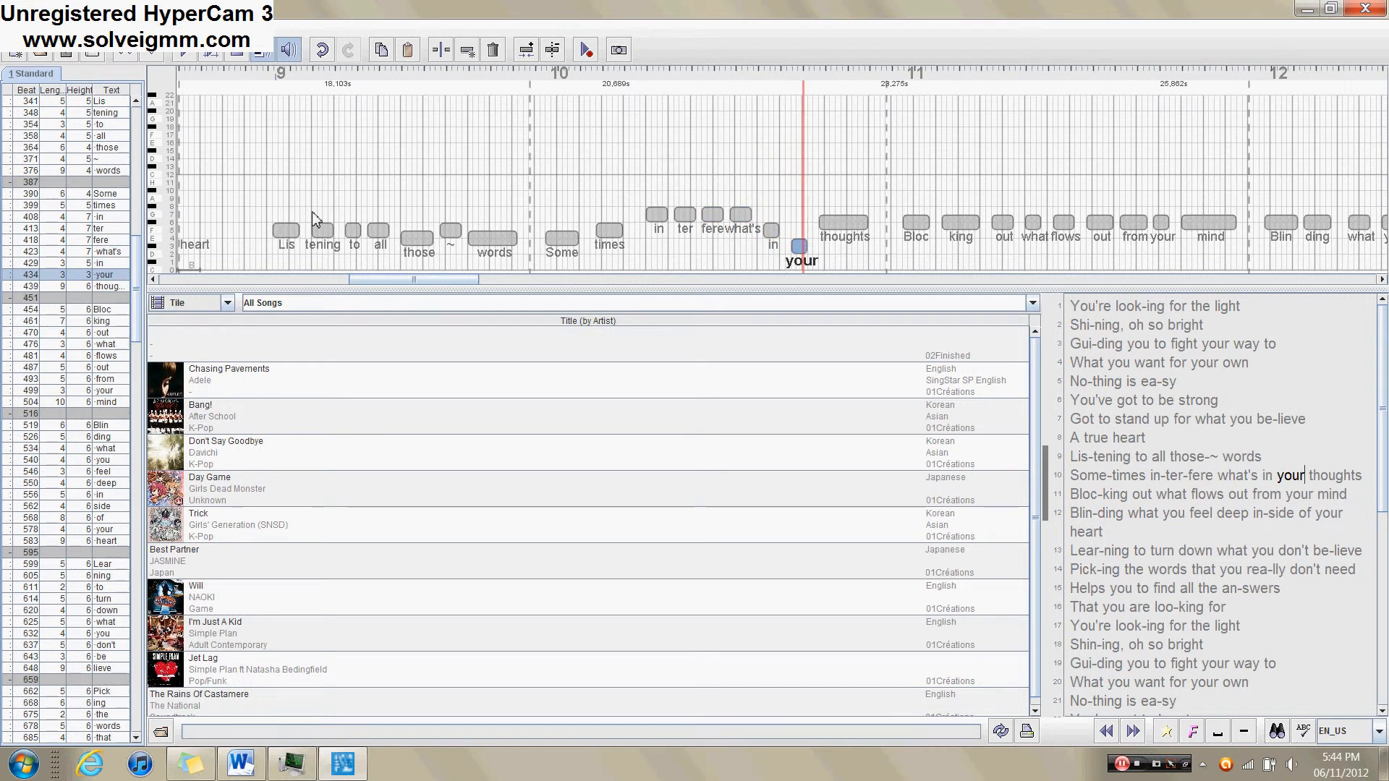
key("Up")
- Lower the "thoughts" note ending line 10 to height 5, check its playback and save the song
key("Right")
key("Down")
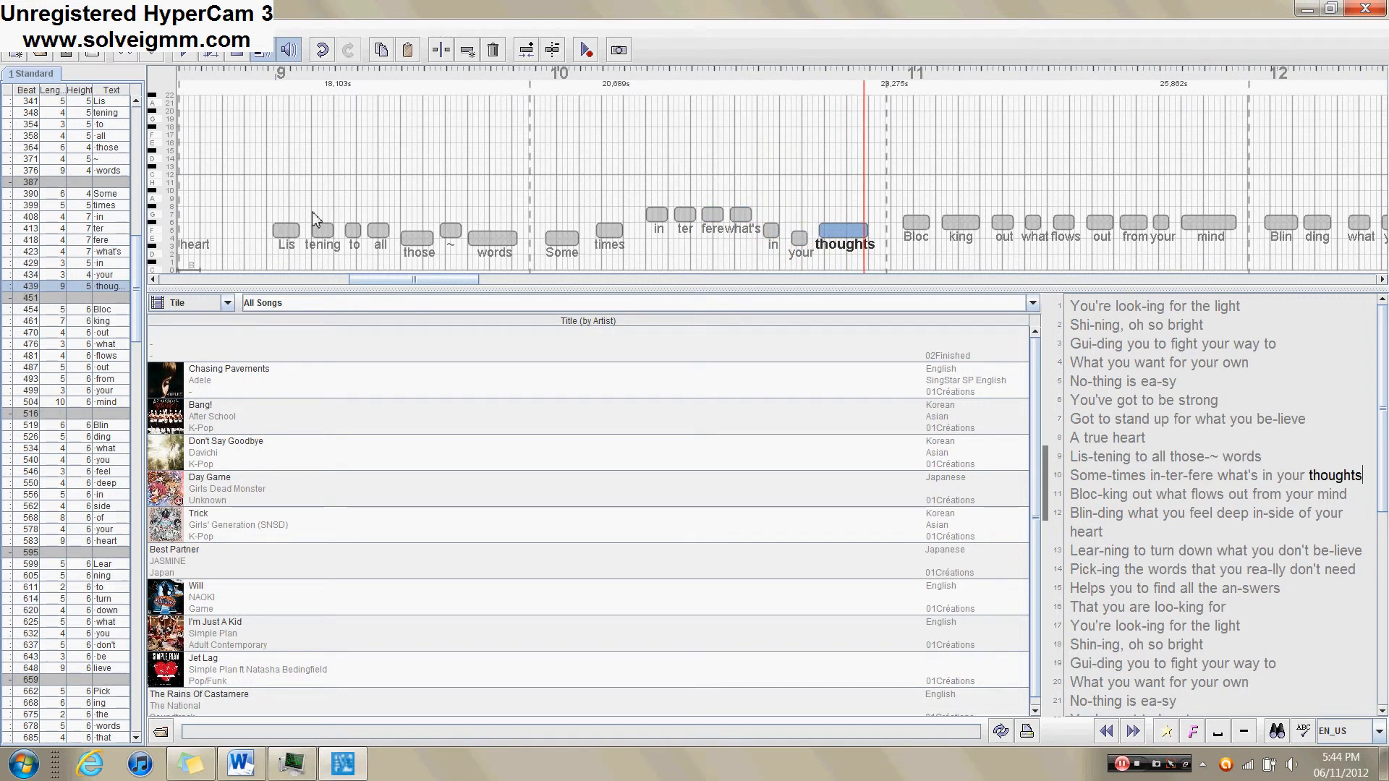
key("p")
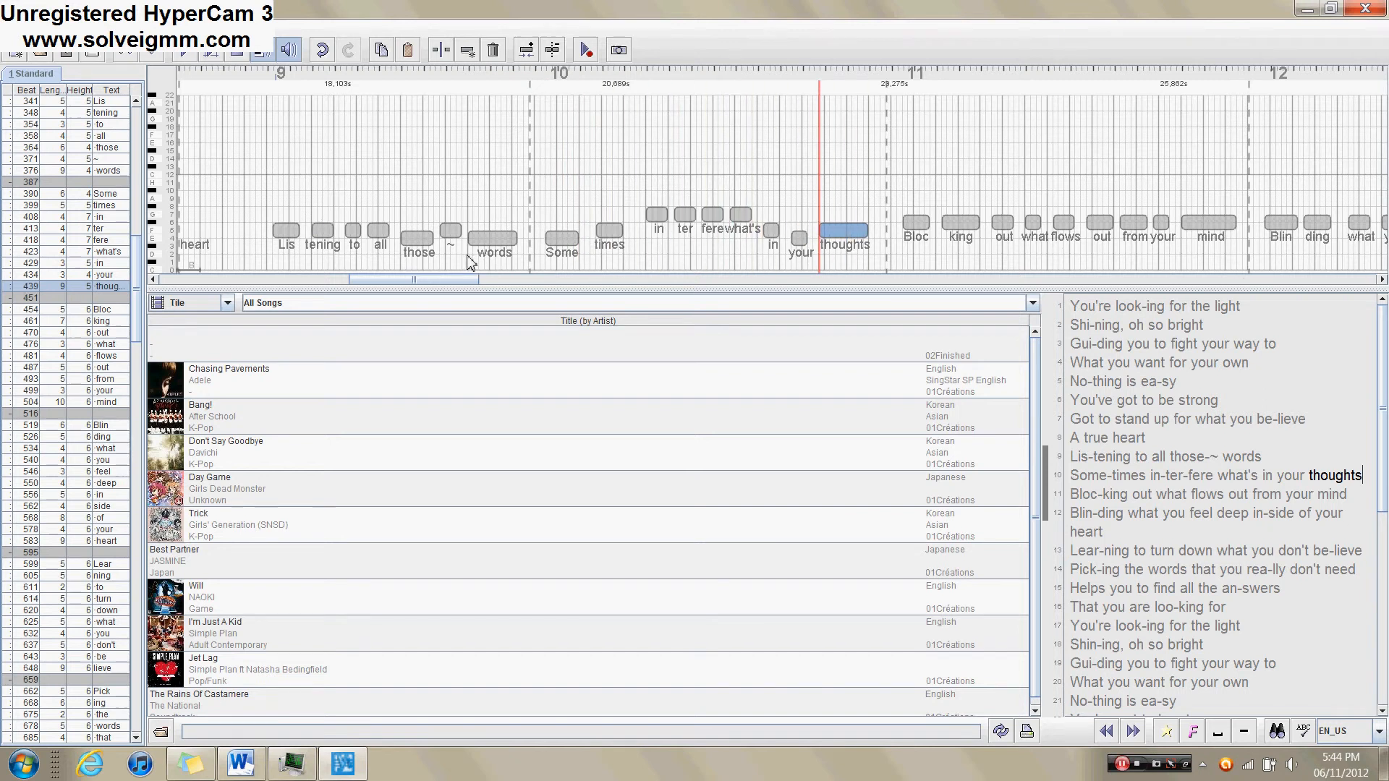
key("ctrl+s")
- Lower the "Bloc" note that opens line 11 to height 5
left_click(71, 430)
left_click_drag(425, 286, 487, 287)
key("Right")
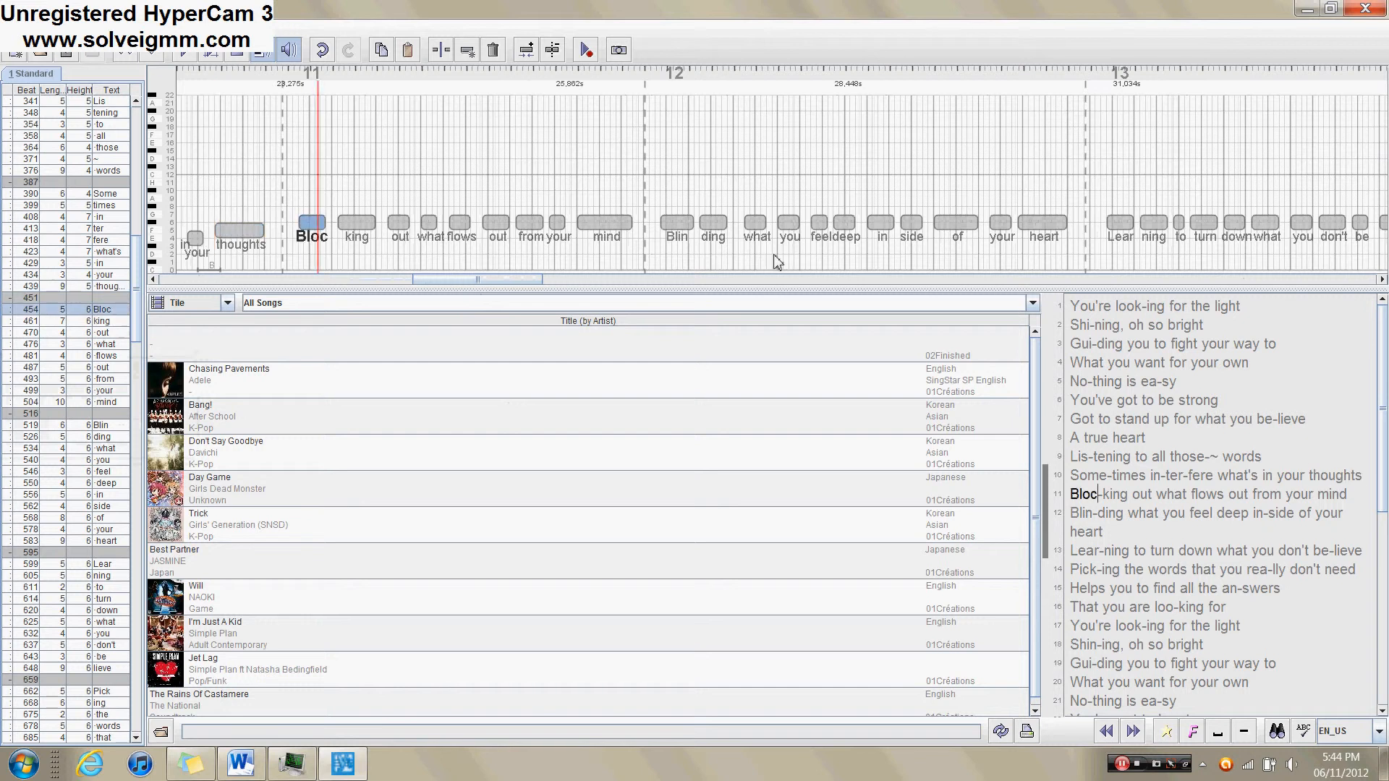
key("Right")
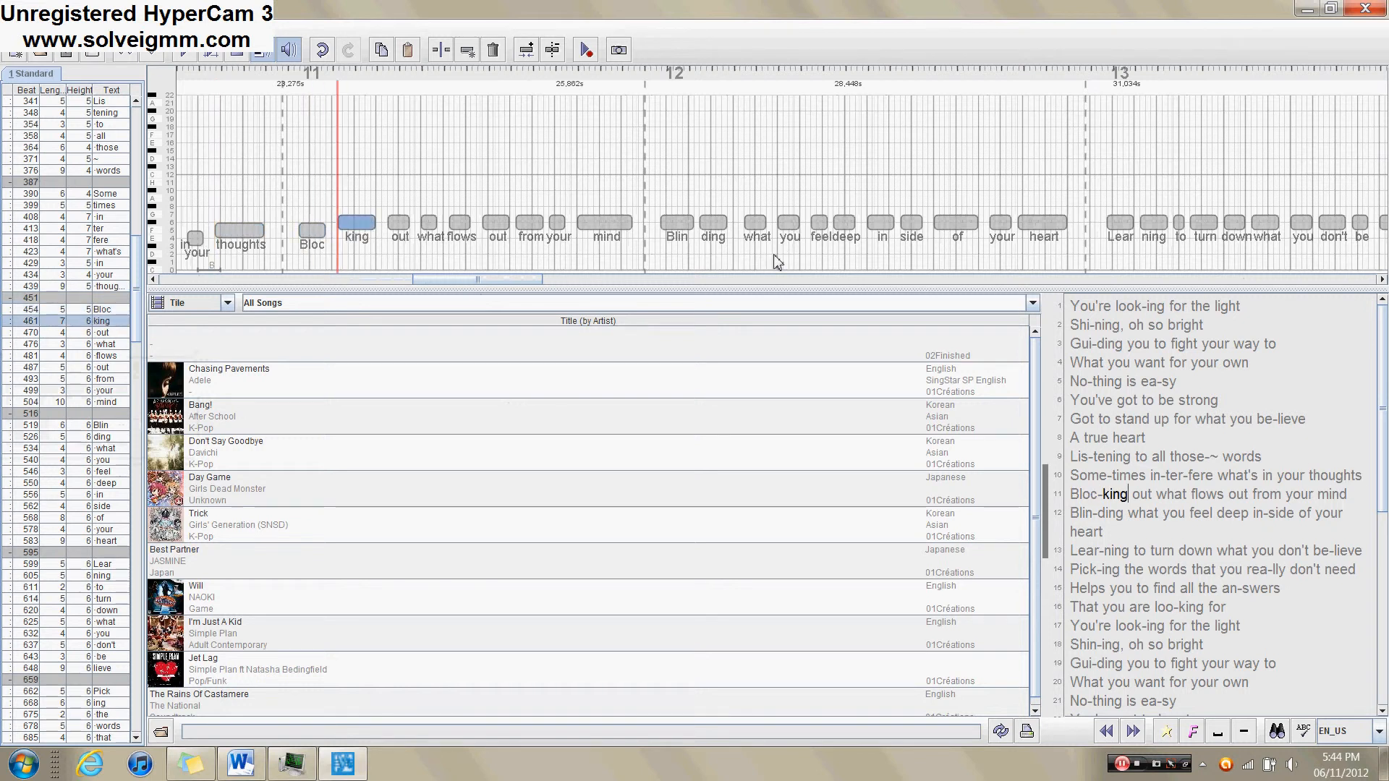
- Raise the "king" note of line 11 to height 7 and the first "out" note to height 9, replaying them to compare
key("Left")
key("Right")
key("Up")
key("Right")
key("Up")
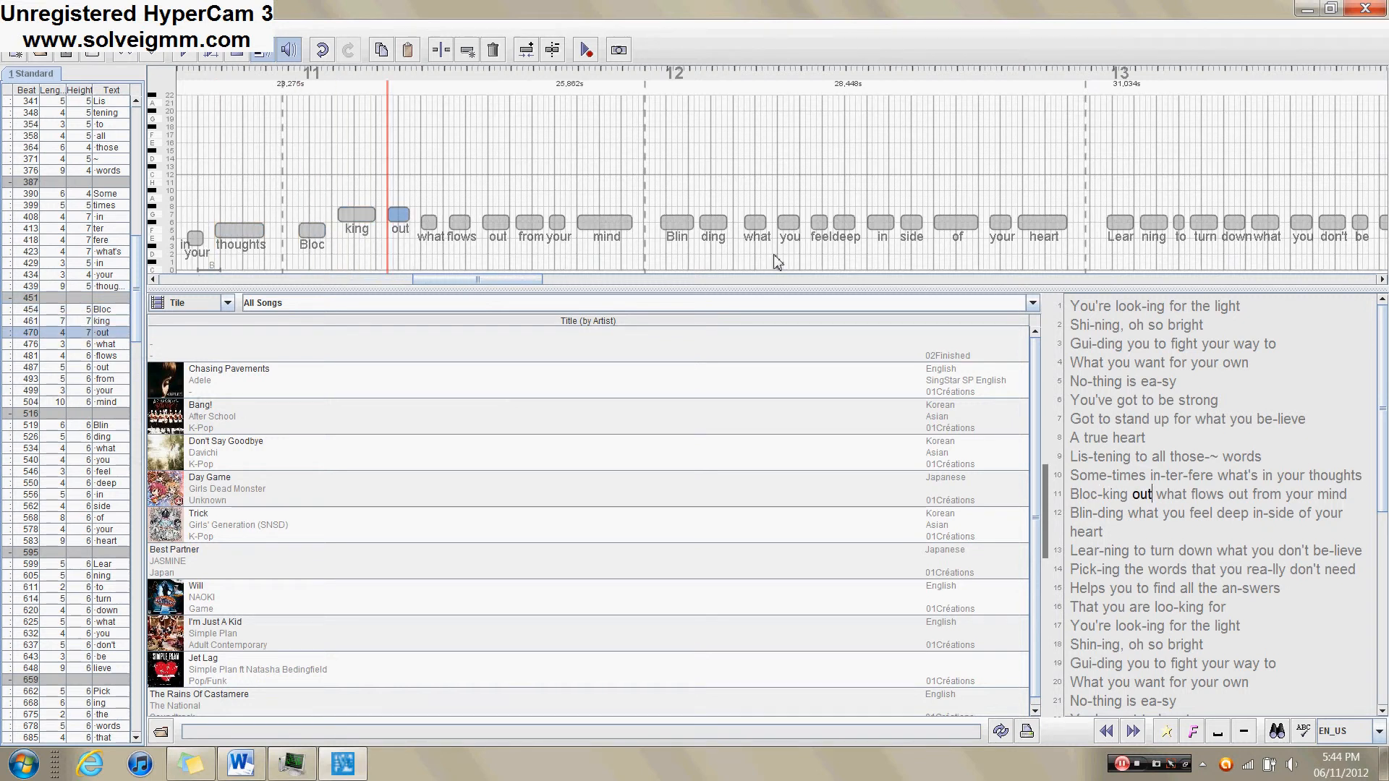
key("Up")
key("Up")
key("Left")
key("Left")
key("Right")
key("Right")
- Raise the "what" and "flows" notes of line 11 to height 9
key("Right")
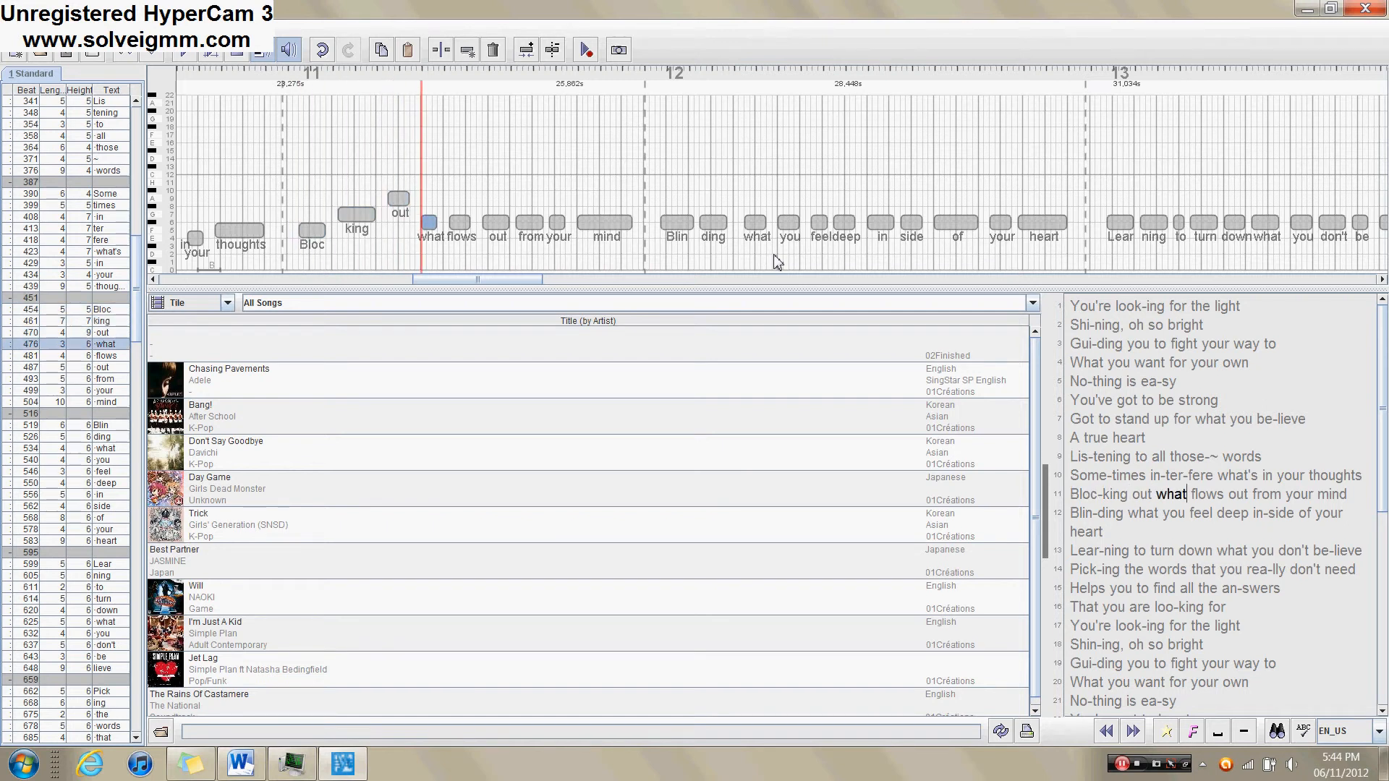
key("Up")
key("Up")
key("Up")
key("Right")
key("Up")
key("Up")
key("Up")
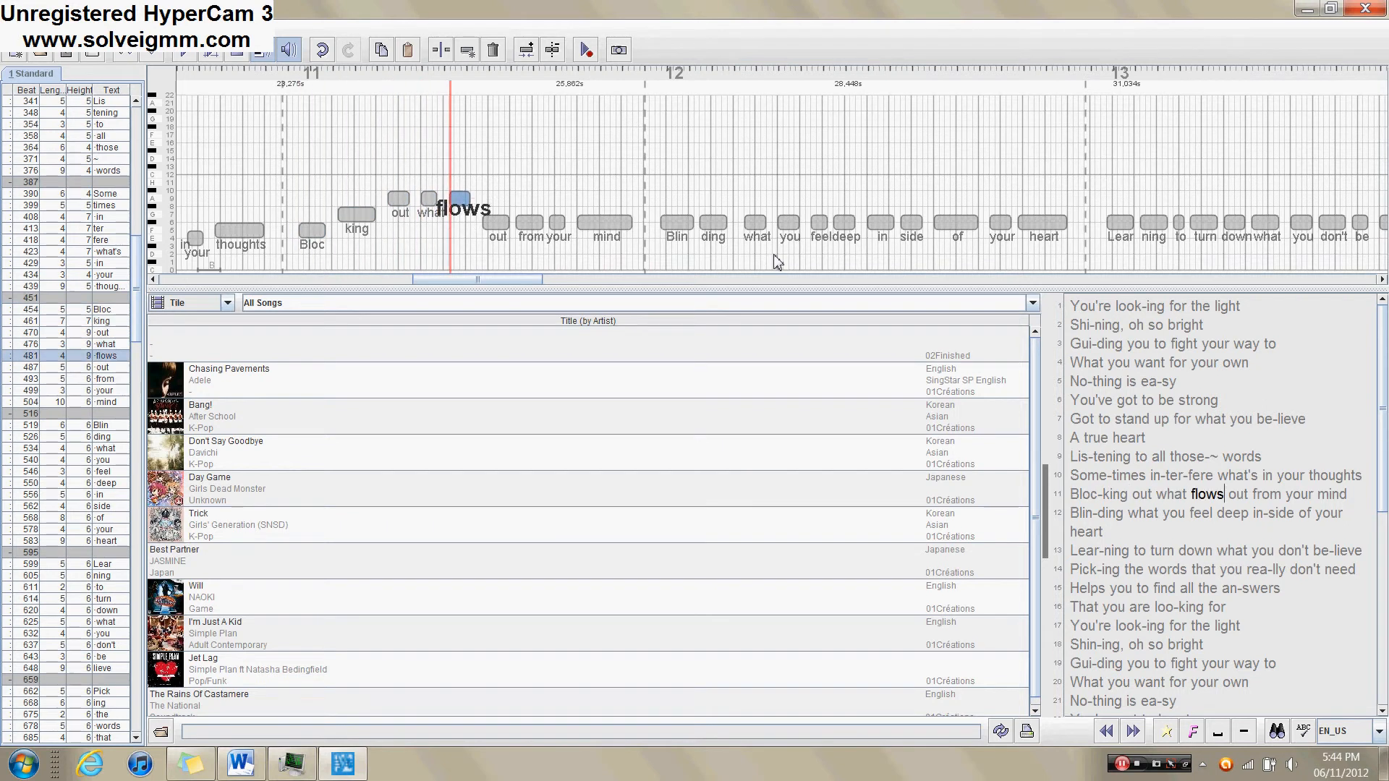
- Raise the second "out" note of line 11 to height 9 and the "from" note to height 10
key("Right")
key("Up")
key("Up")
key("Up")
key("Right")
key("Up")
key("Up")
key("Up")
key("Up")
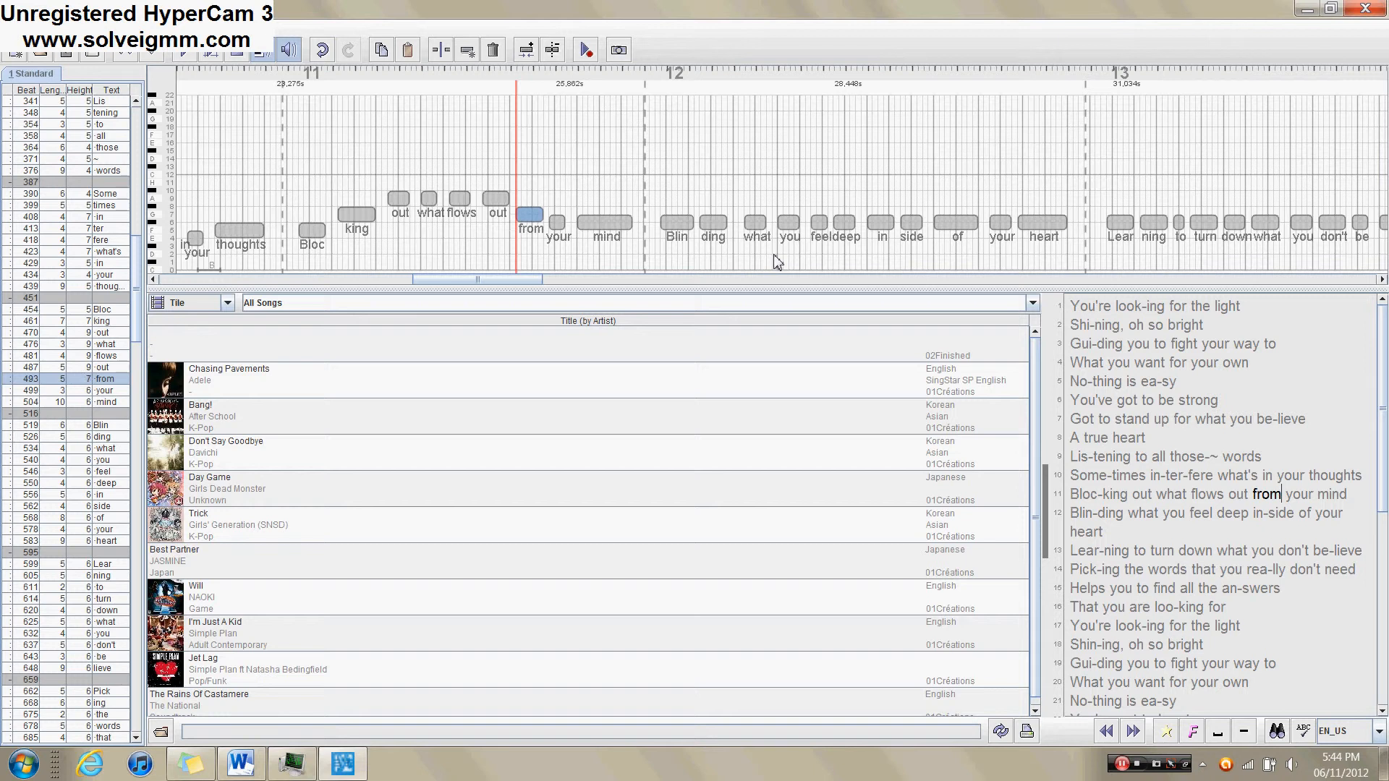
- Raise the "your" note of line 11 to height 12
key("Right")
key("Up")
key("Up")
key("Up")
key("Up")
key("Up")
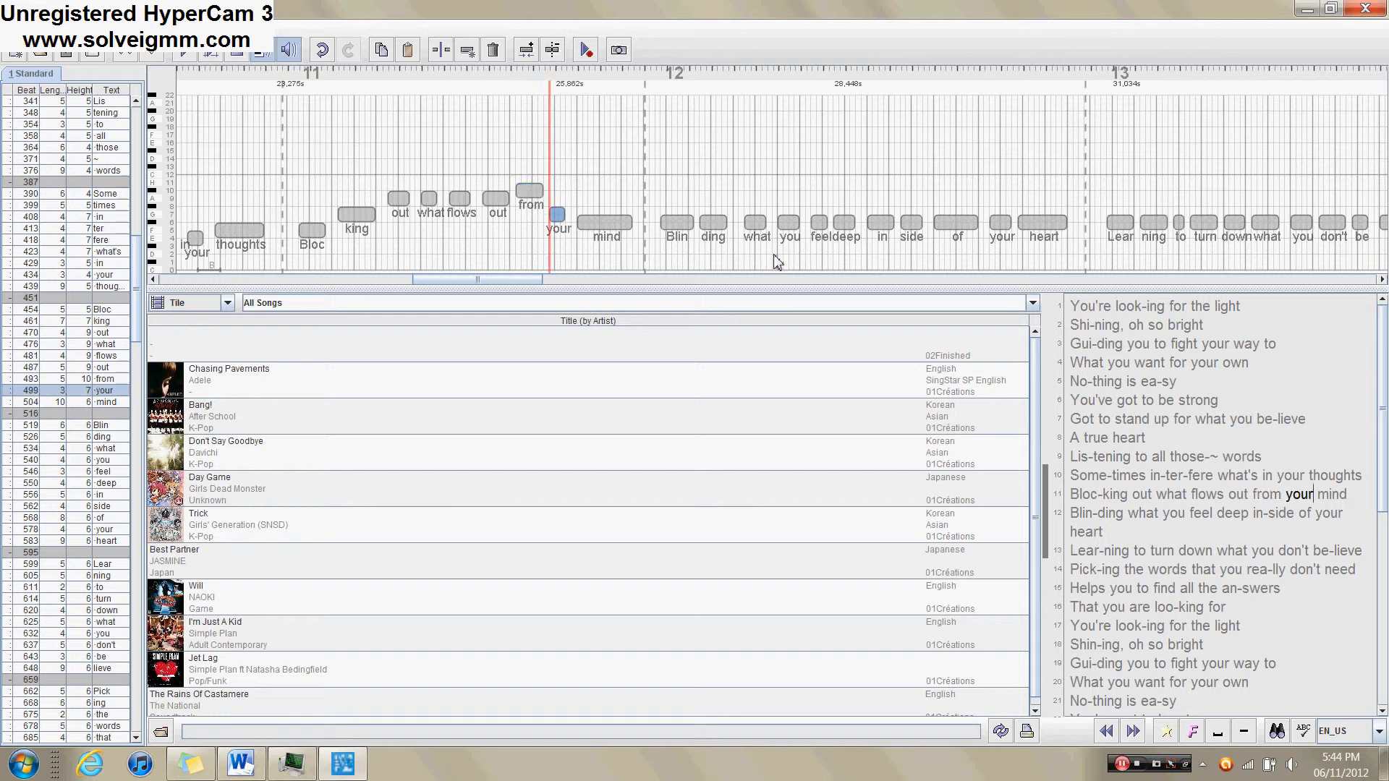
key("Up")
key("Up")
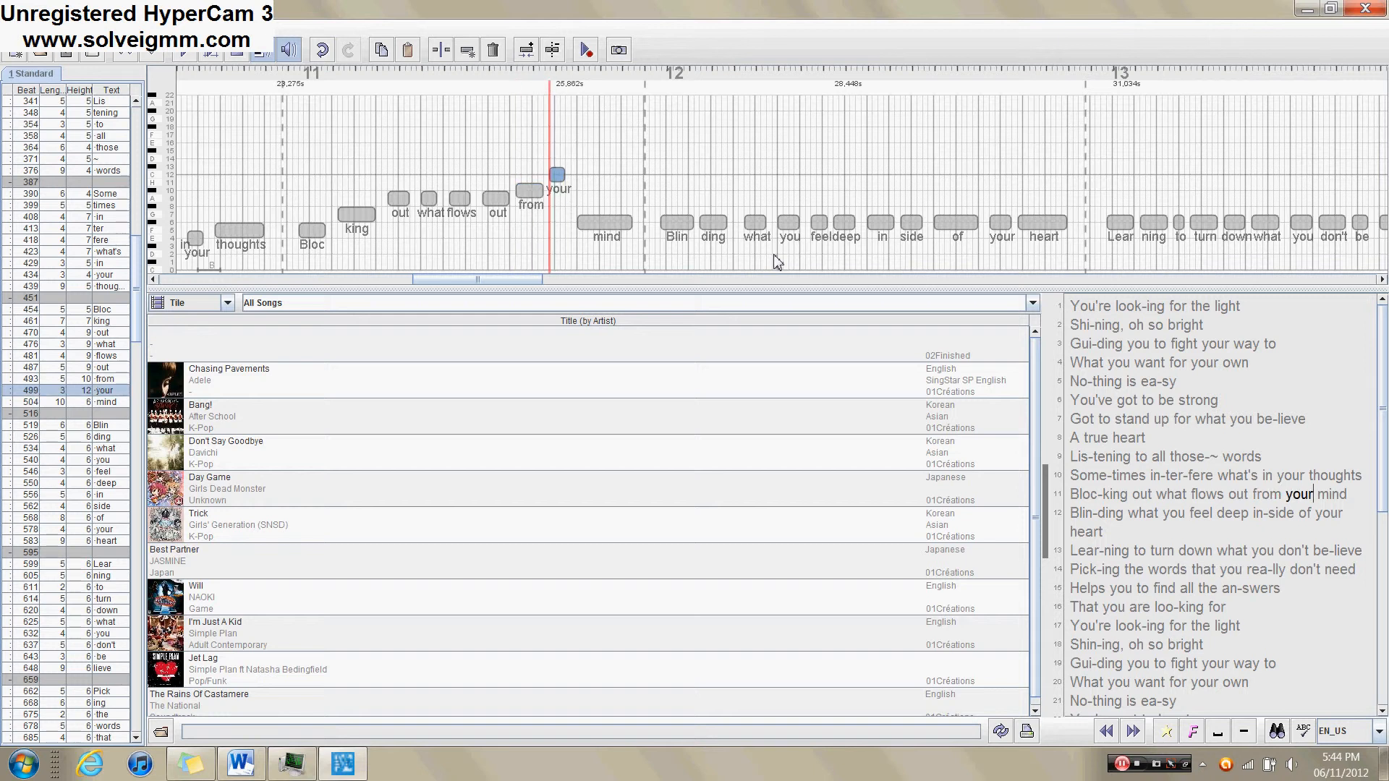
key("Down")
- Raise the "mind" note that closes line 11 to height 10
key("Right")
key("Up")
key("Up")
key("Up")
key("Up")
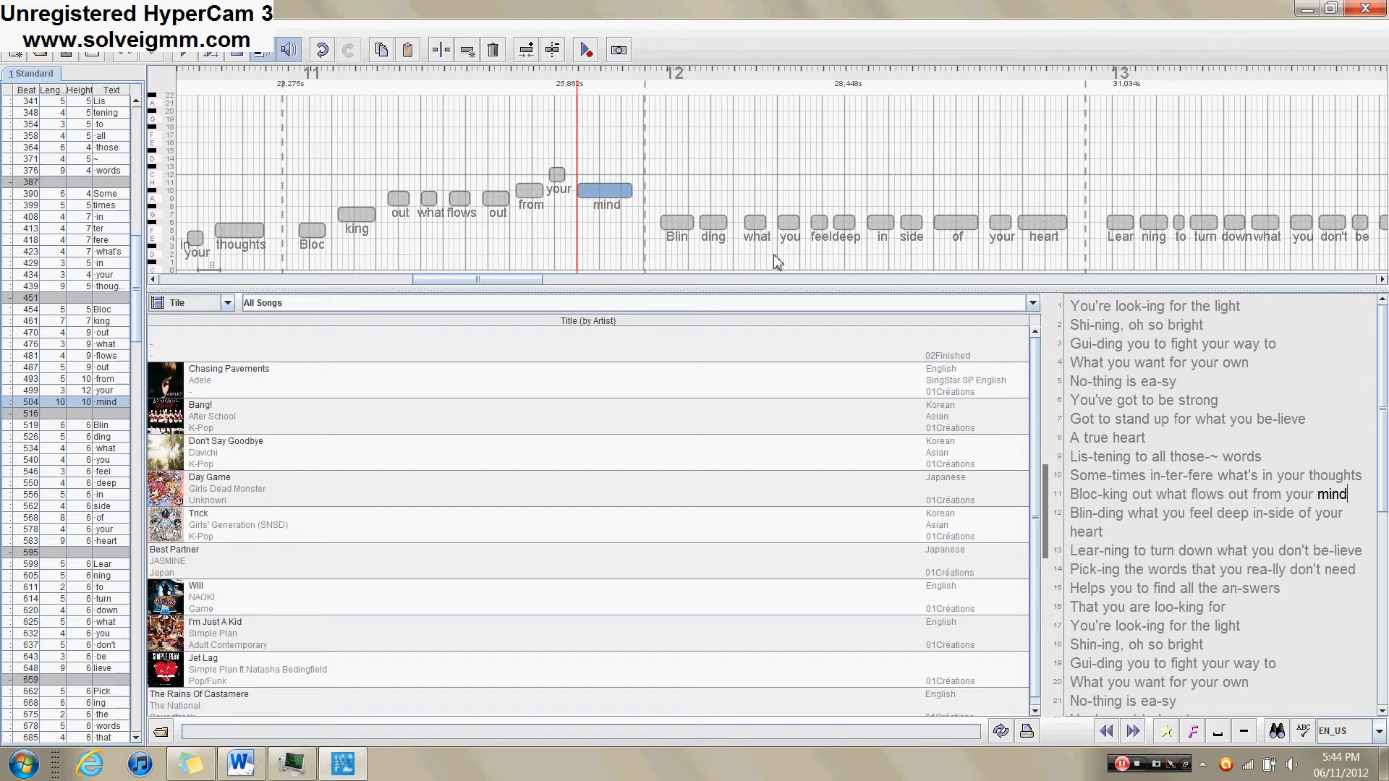
- Look over the notes of lines 13 to 16 and return to the start of line 11
key("Page_Down")
key("Left")
key("Left")
key("Left")
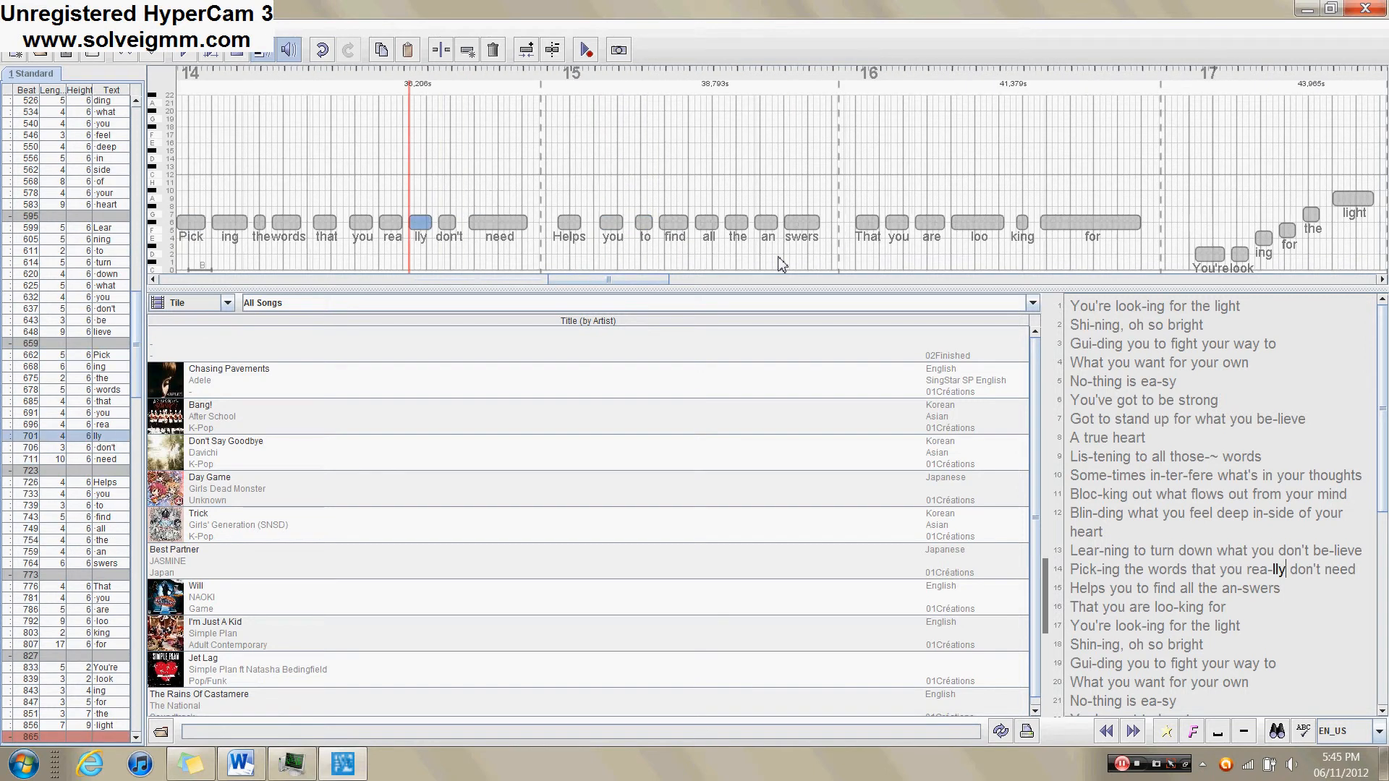
key("Left")
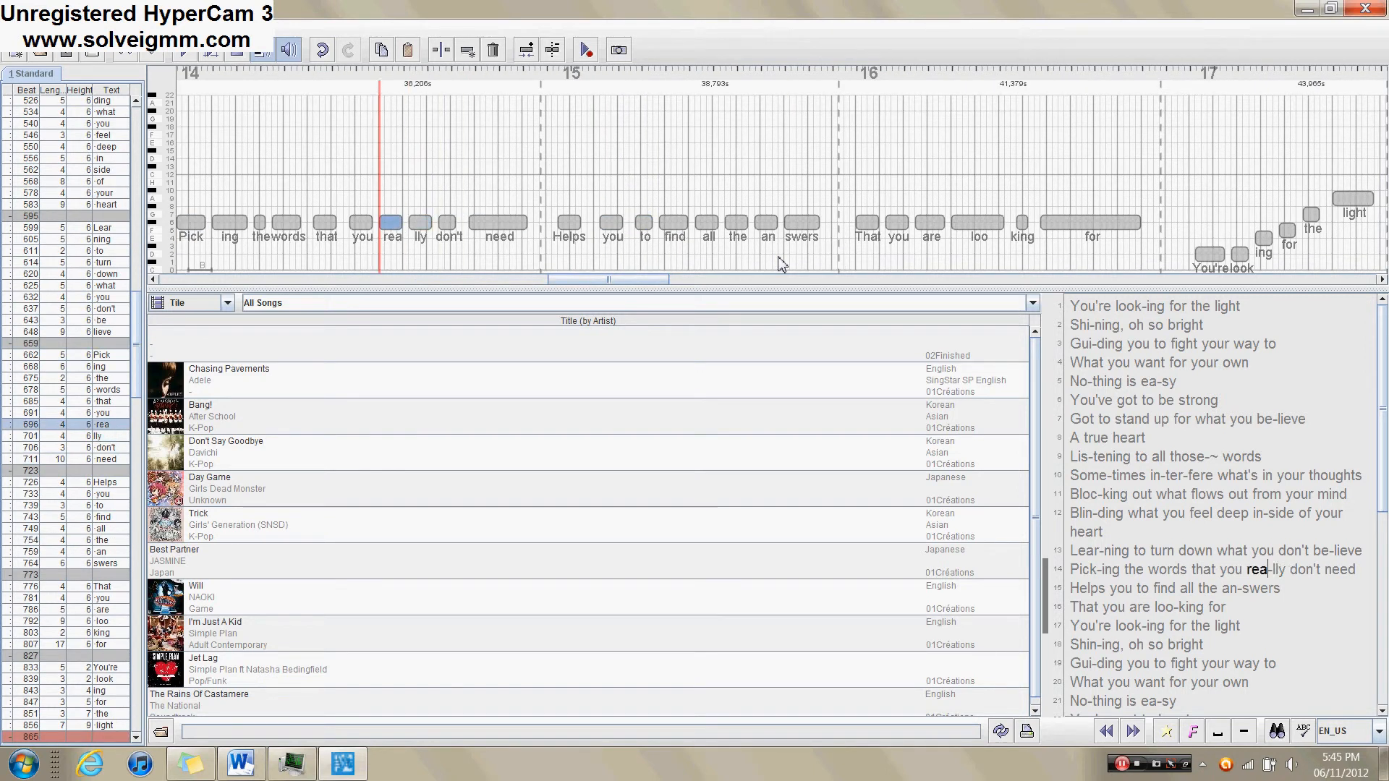
key("Page_Down")
key("Page_Down")
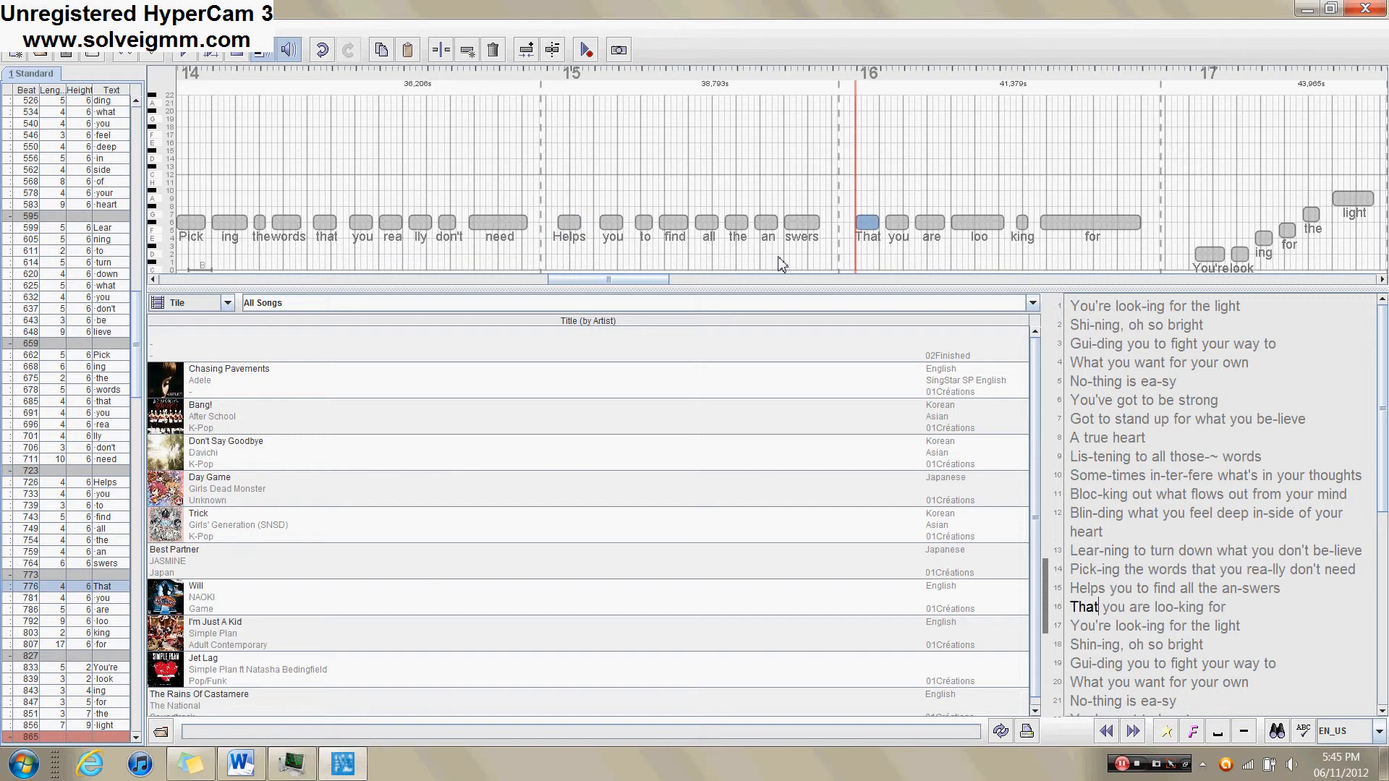
key("Page_Up")
key("Page_Up")
key("Page_Up")
key("Page_Up")
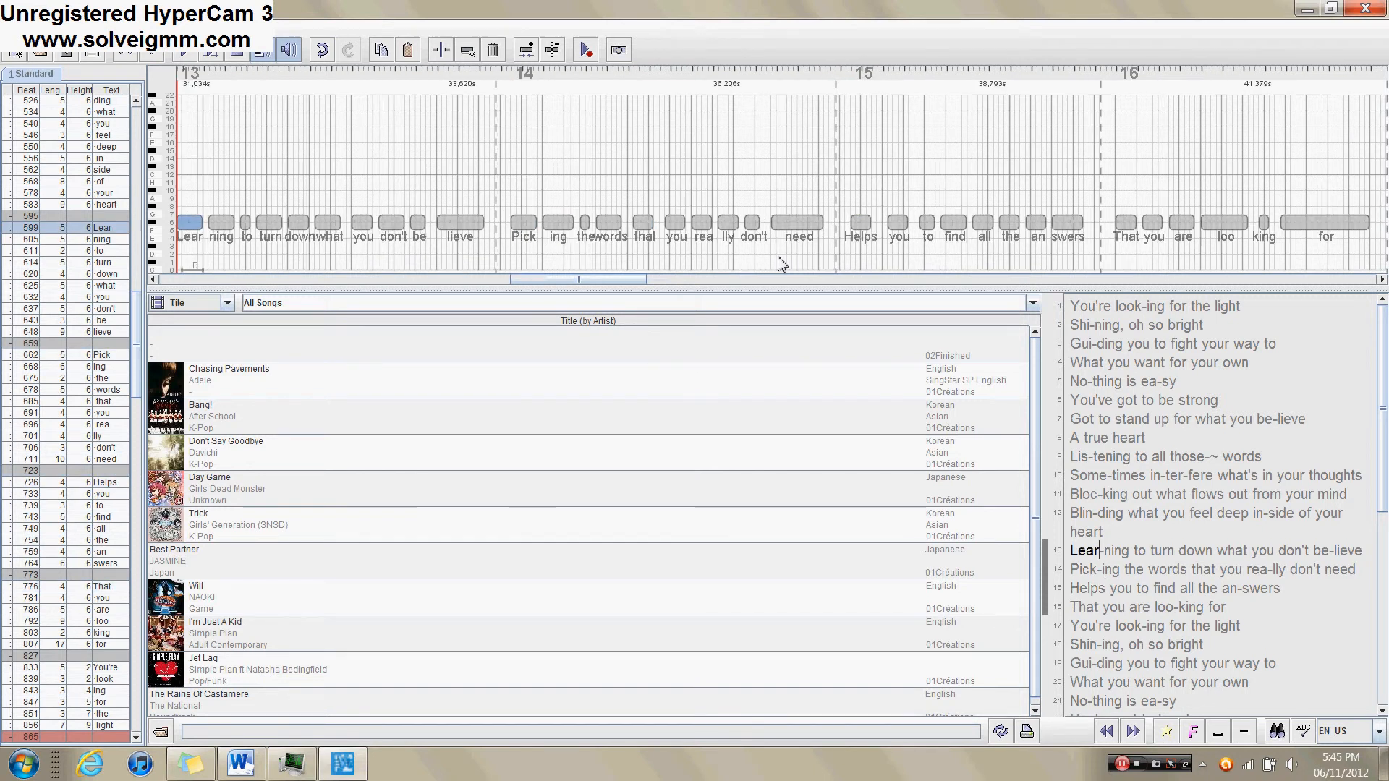
key("Page_Up")
key("Page_Up")
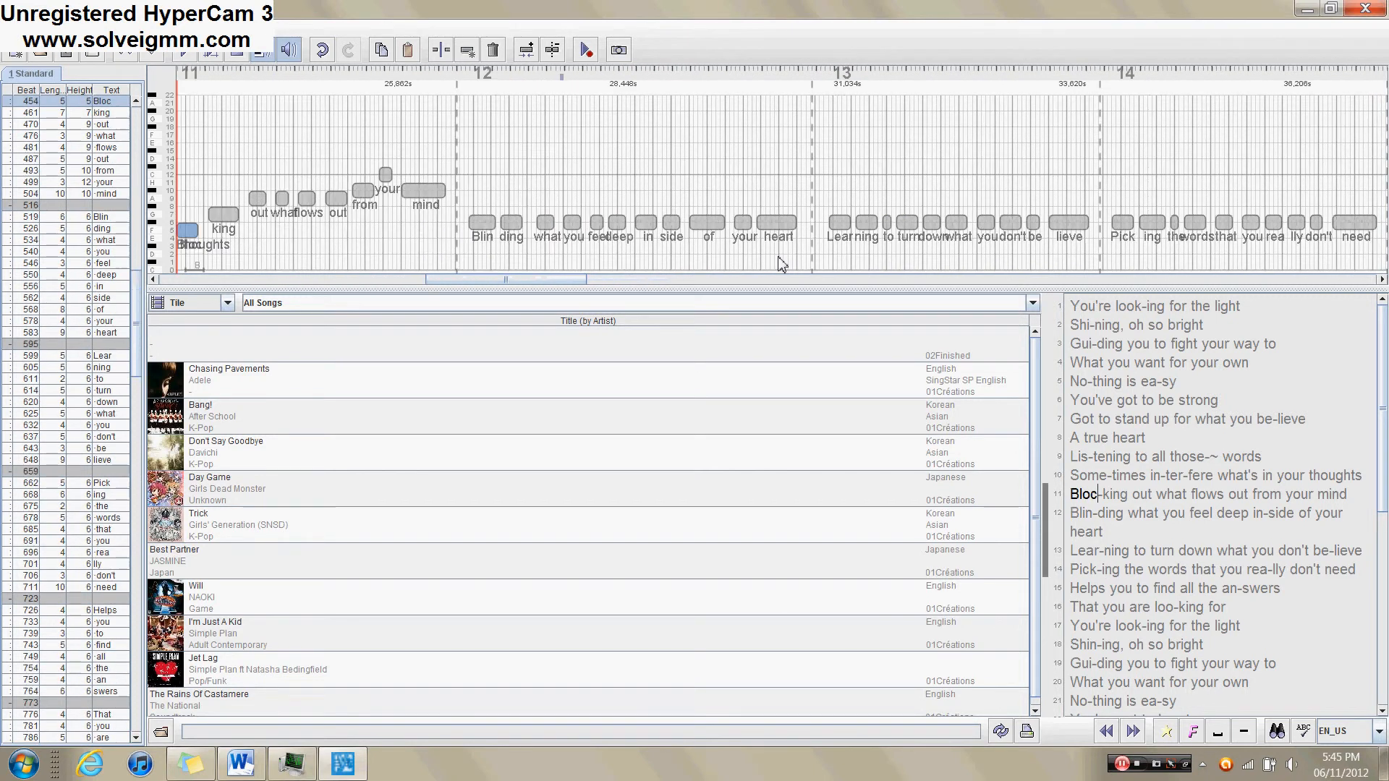
- Play line 12, raising its "Blin" note to height 10 and its "ding" note to height 9
key("Page_Down")
key("space")
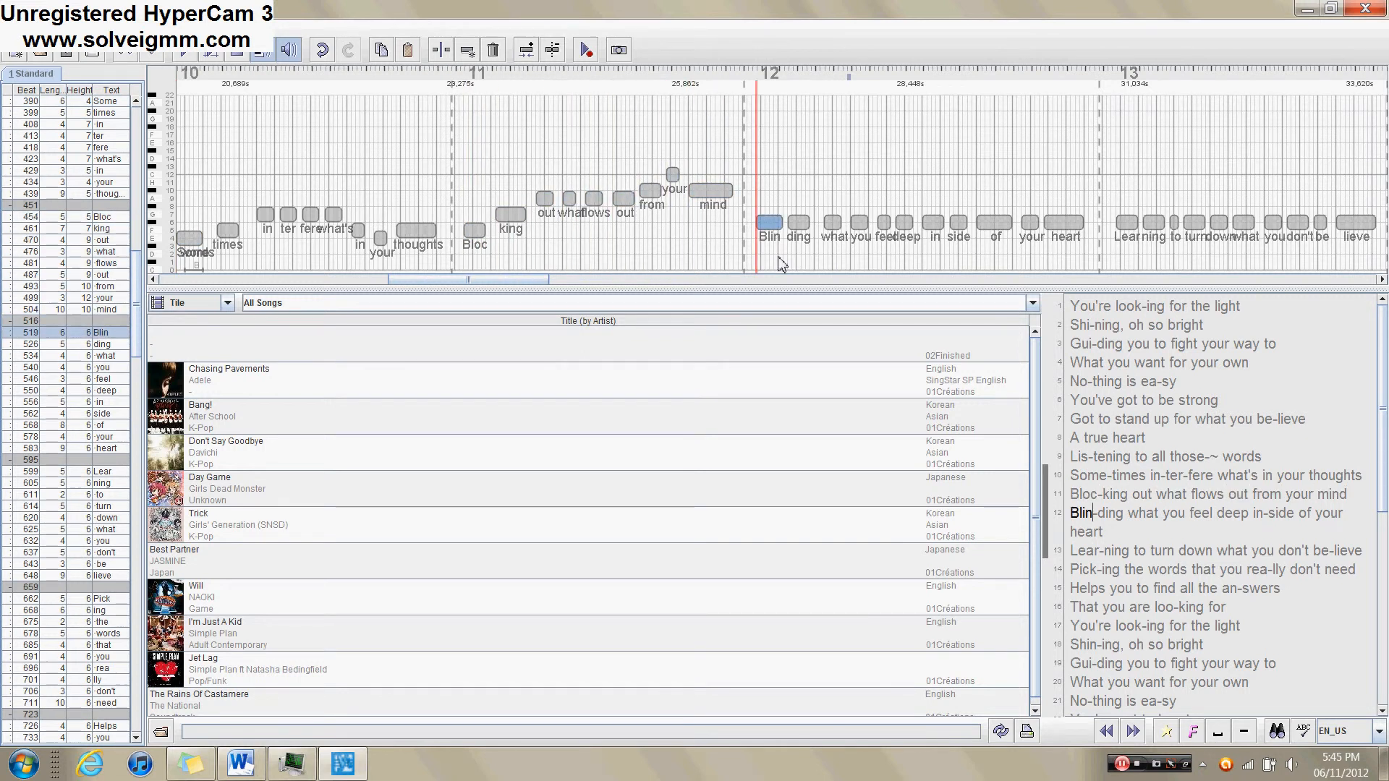
key("Up")
key("Up")
key("Up")
key("Up")
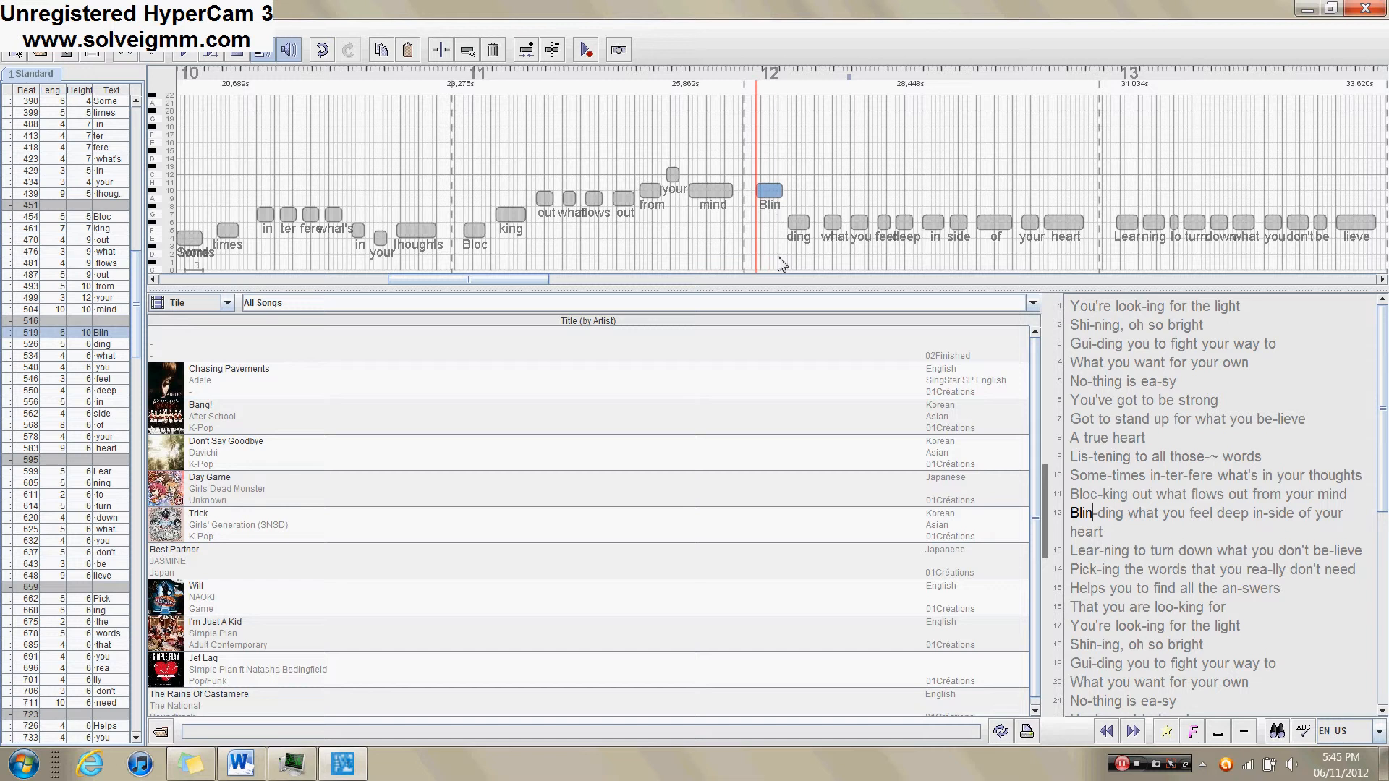
key("Right")
key("Up")
key("Up")
key("Up")
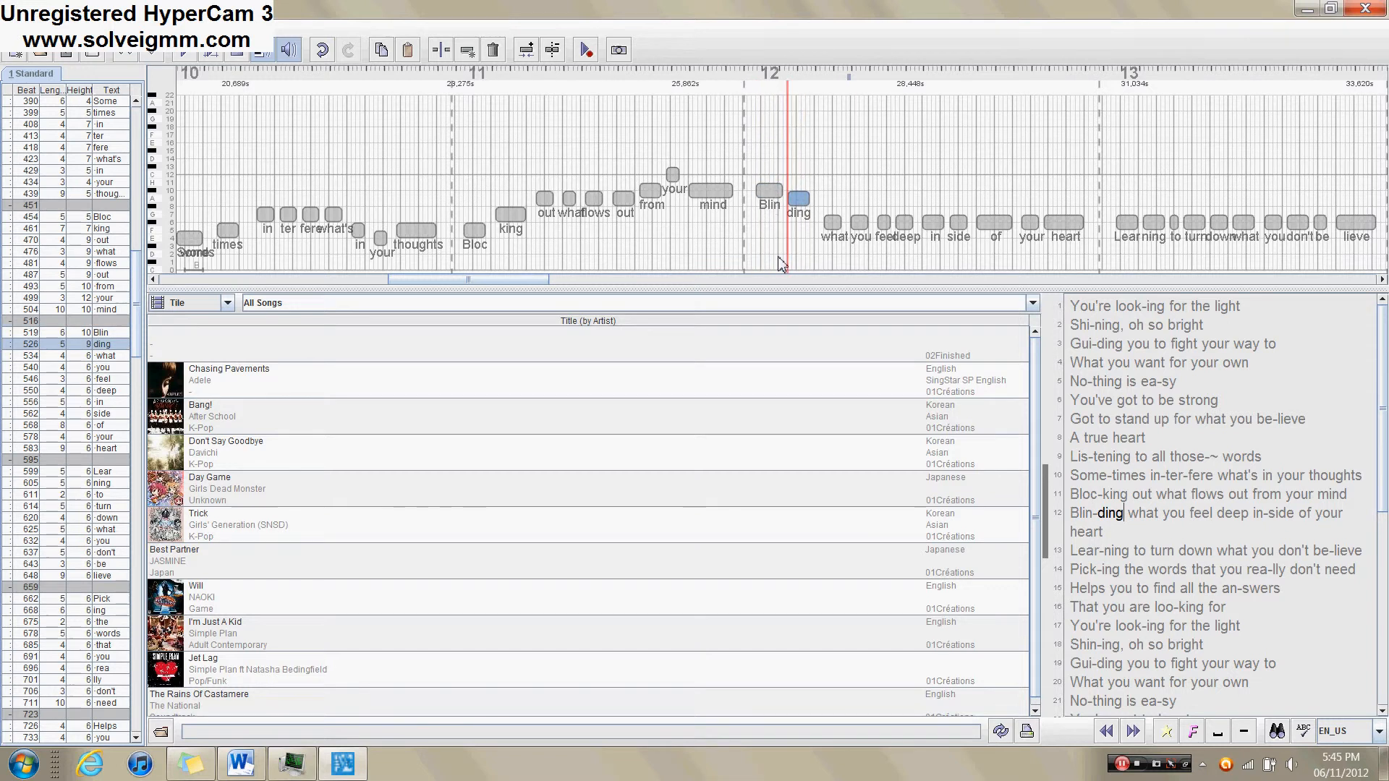
- Raise the "what", "you", "feel" and "deep" notes of line 12 to height 7
key("Right")
key("Up")
key("Up")
key("Down")
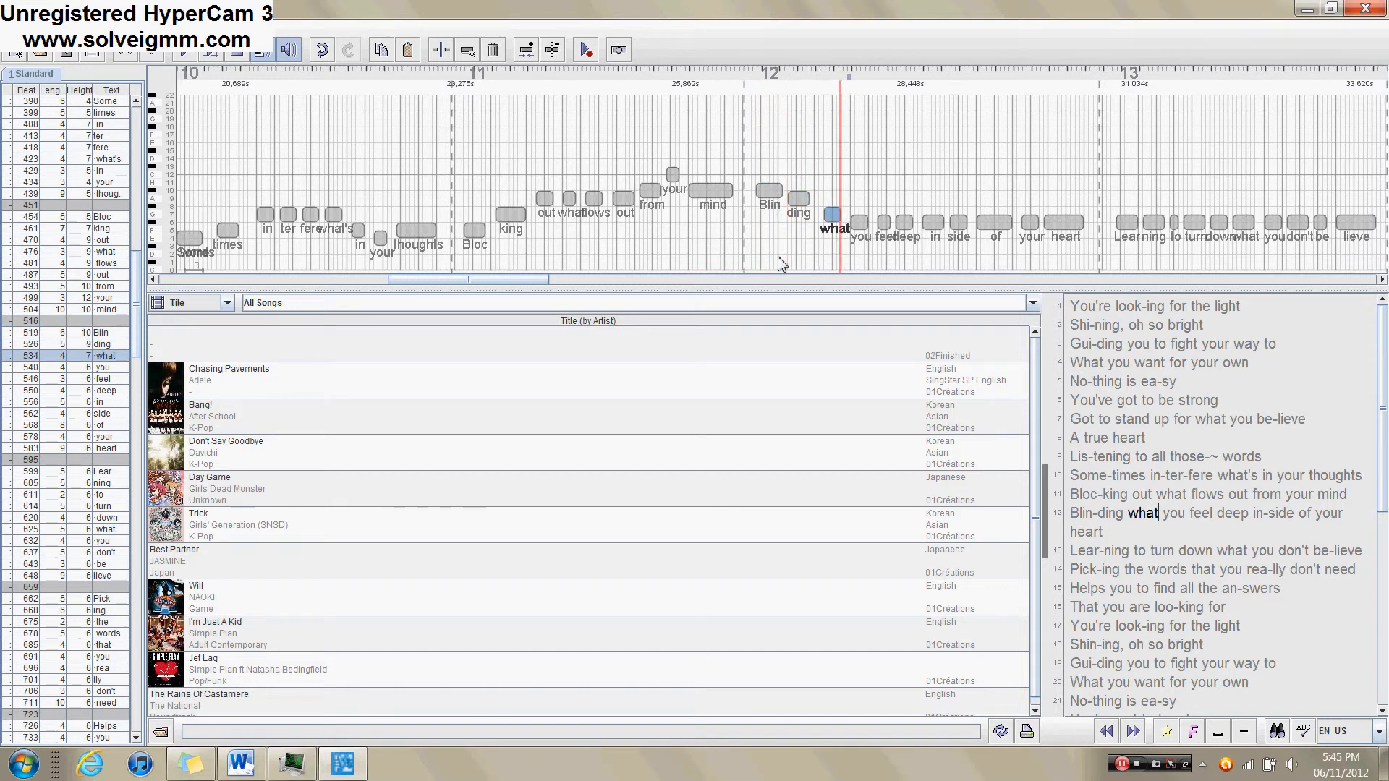
key("Right")
key("Up")
key("Right")
key("Up")
key("Right")
key("Up")
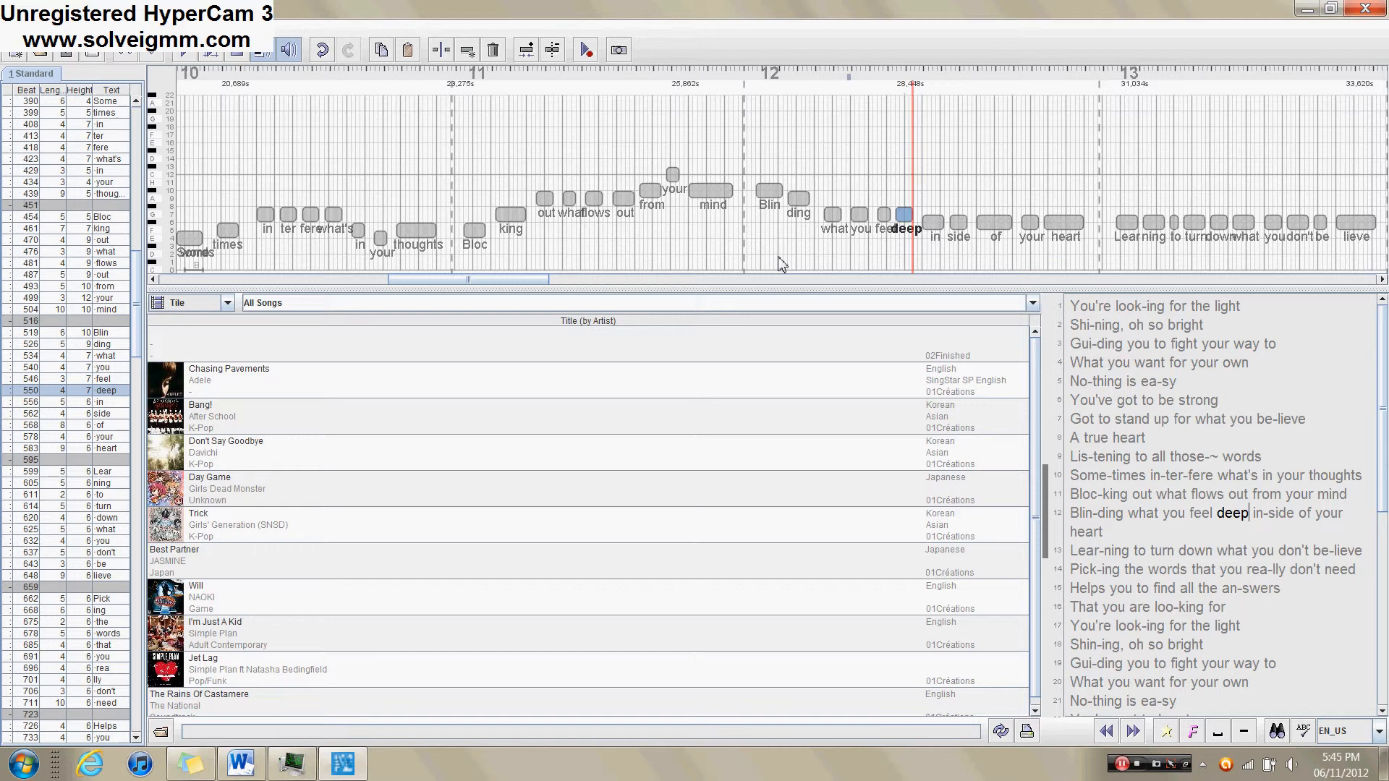
- Raise the "in" note of line 12 to height 9, comparing it with heights 8 and 10
key("Right")
key("Up")
key("Up")
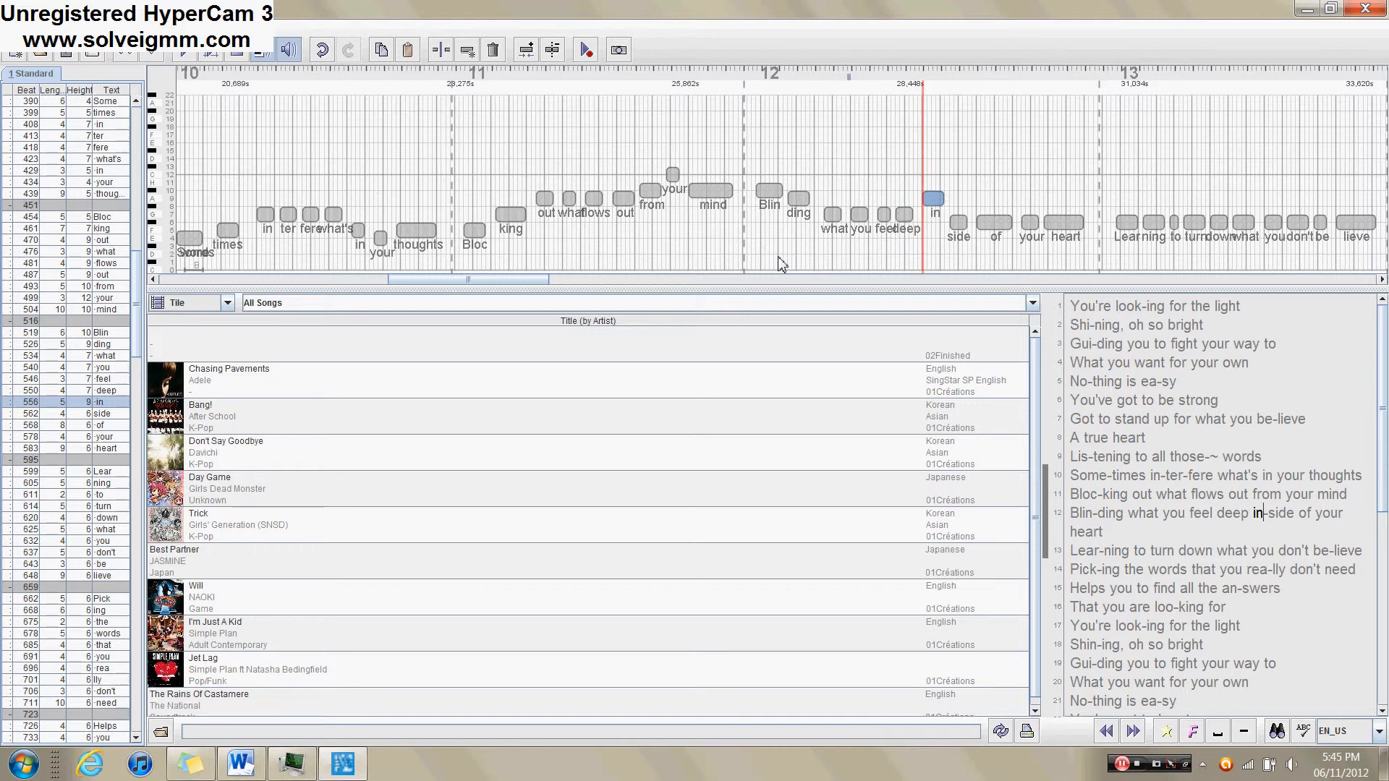
key("Down")
key("Down")
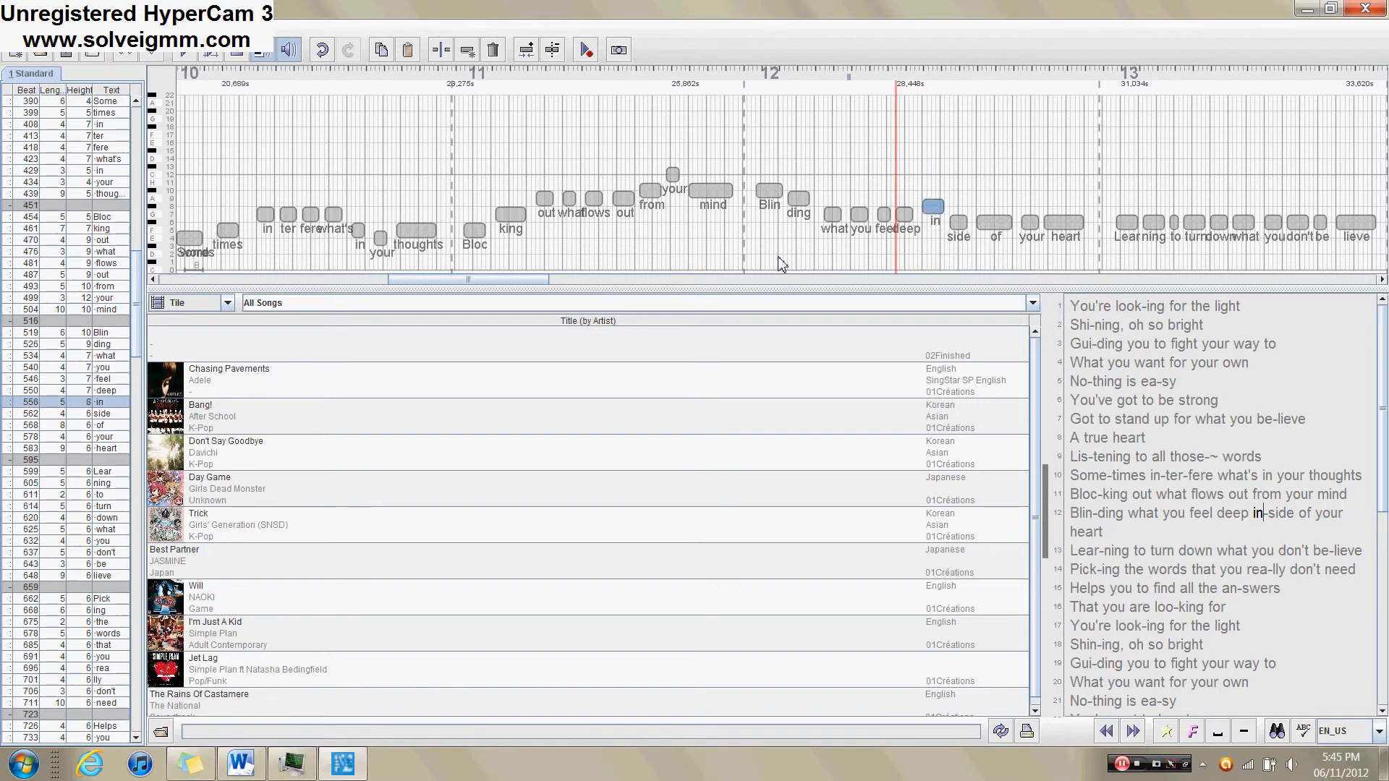
key("Up")
key("Up")
key("Up")
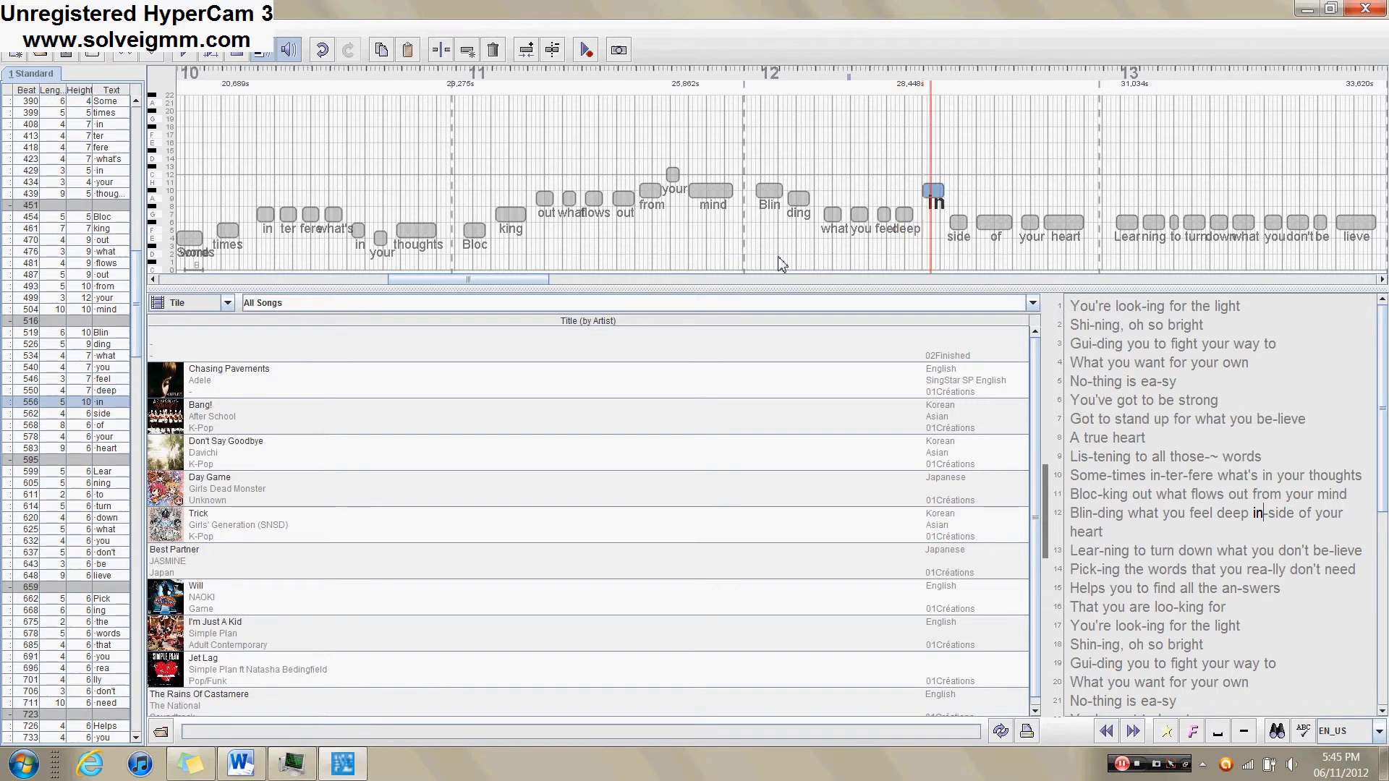
key("Left")
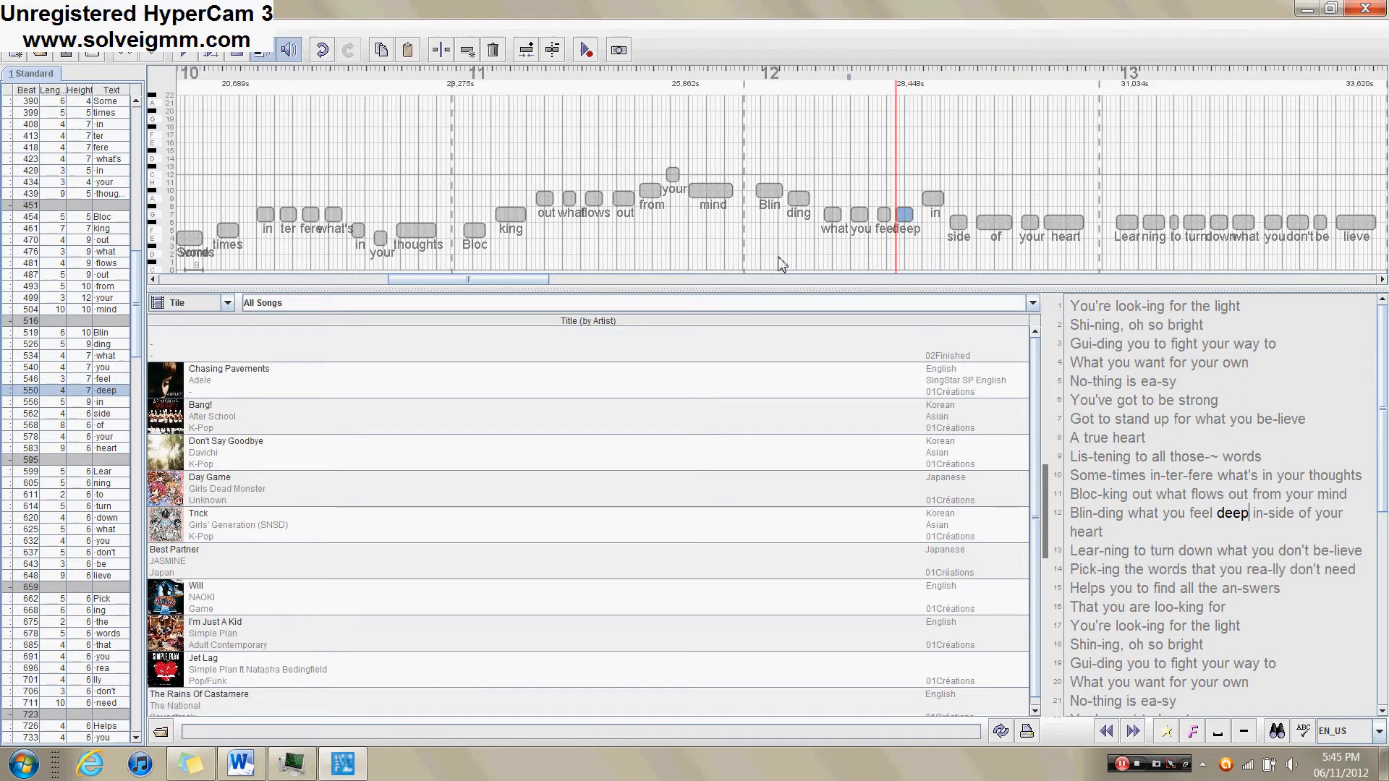
- Raise the "side" note of line 12 to height 10
key("Right")
key("Right")
key("Up")
key("Up")
key("Up")
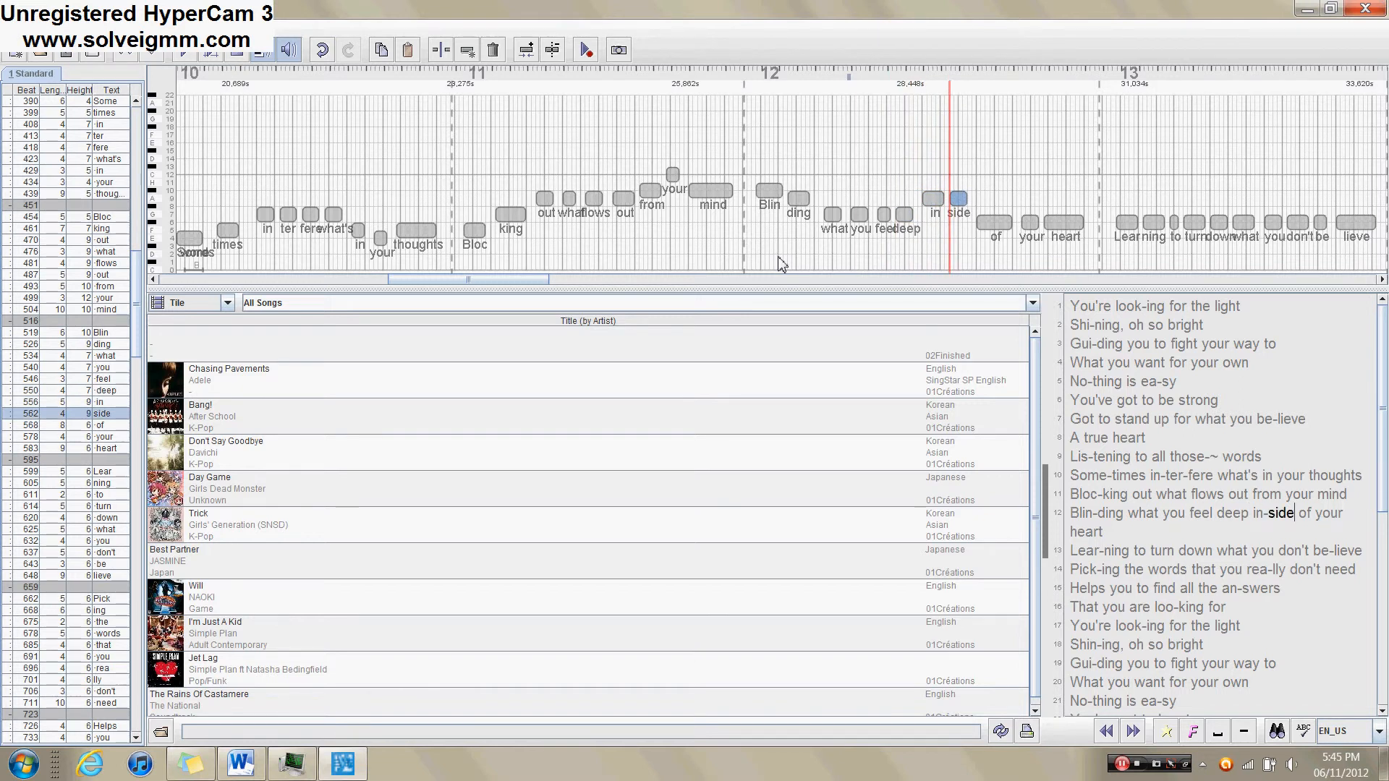
- Raise the "of" note of line 12 to height 10, trying higher pitches for comparison
key("Right")
key("Up")
key("Up")
key("Up")
key("Up")
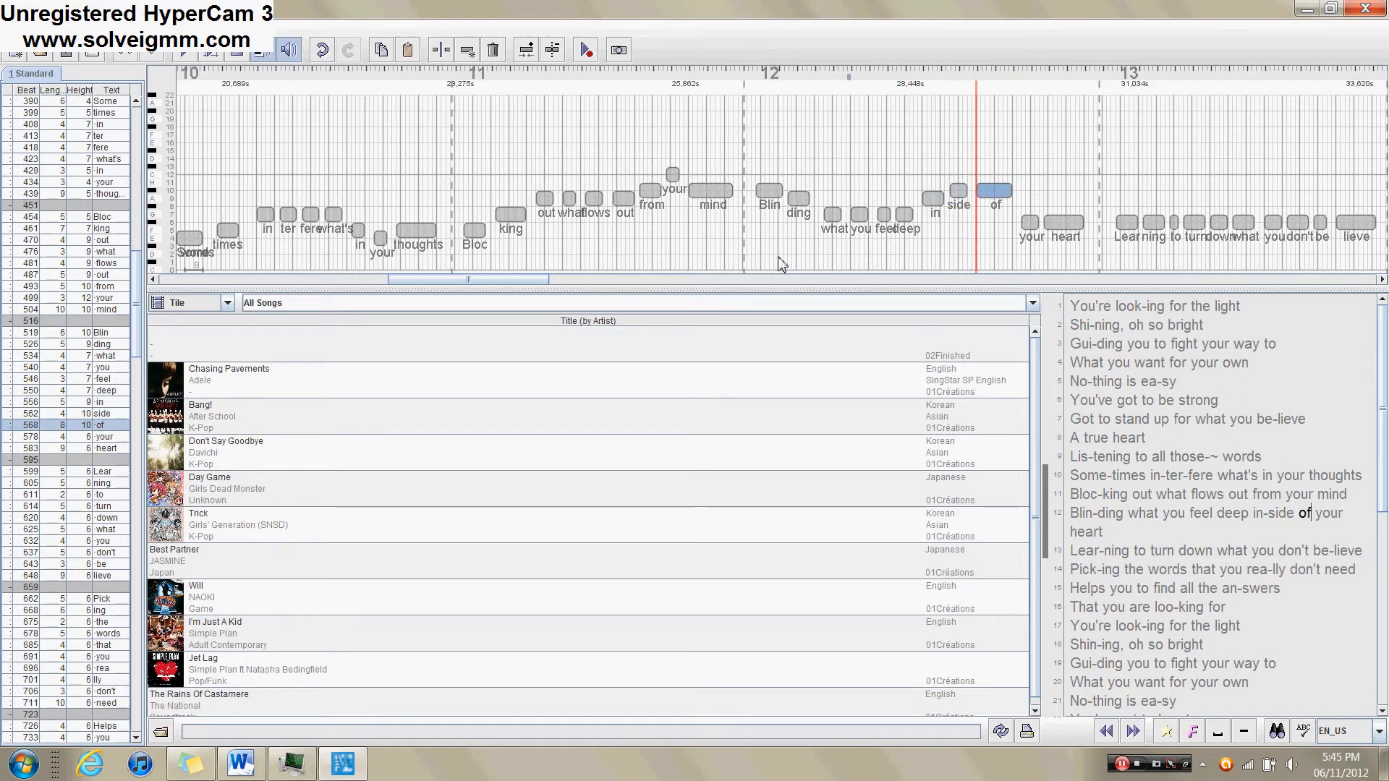
key("Up")
key("Up")
key("Down")
key("Down")
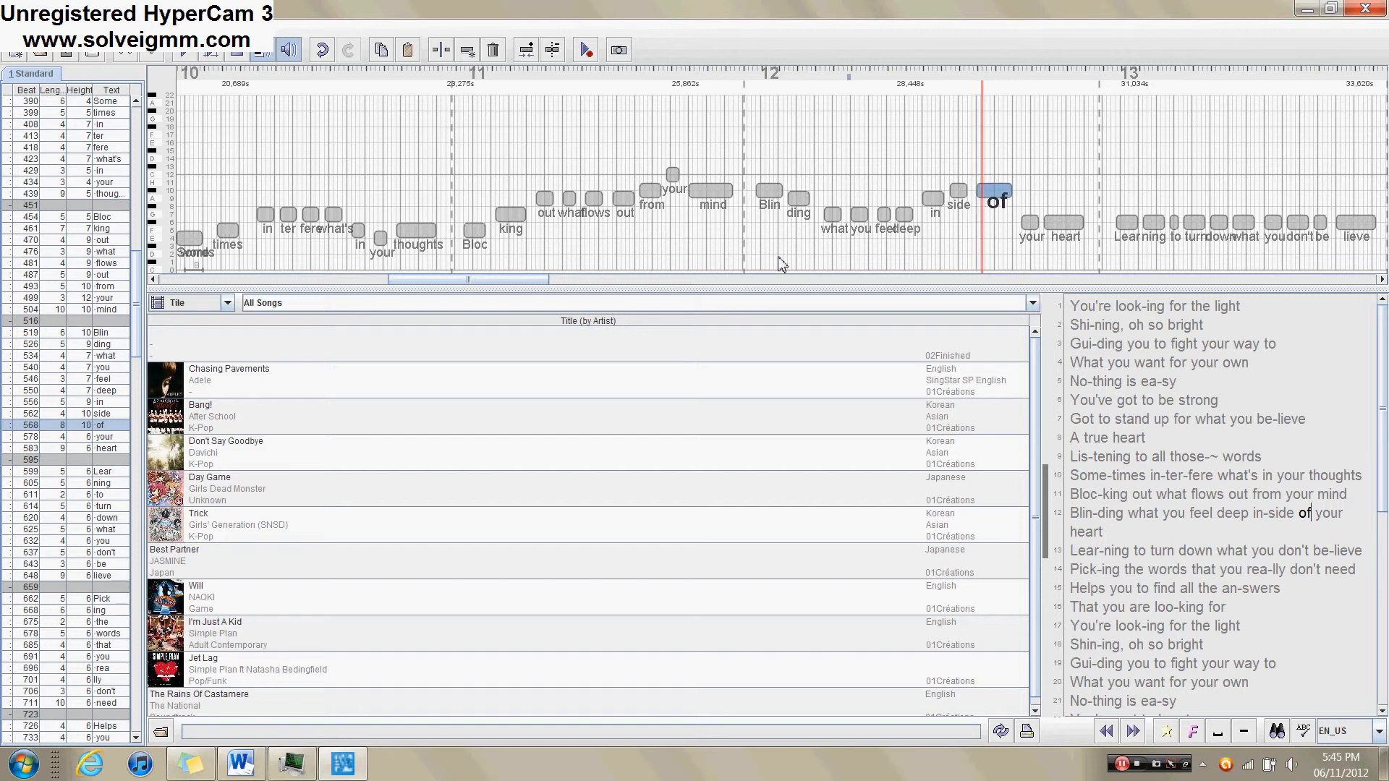
- Raise the closing "your" and "heart" notes of line 12 to height 9
key("Right")
key("Up")
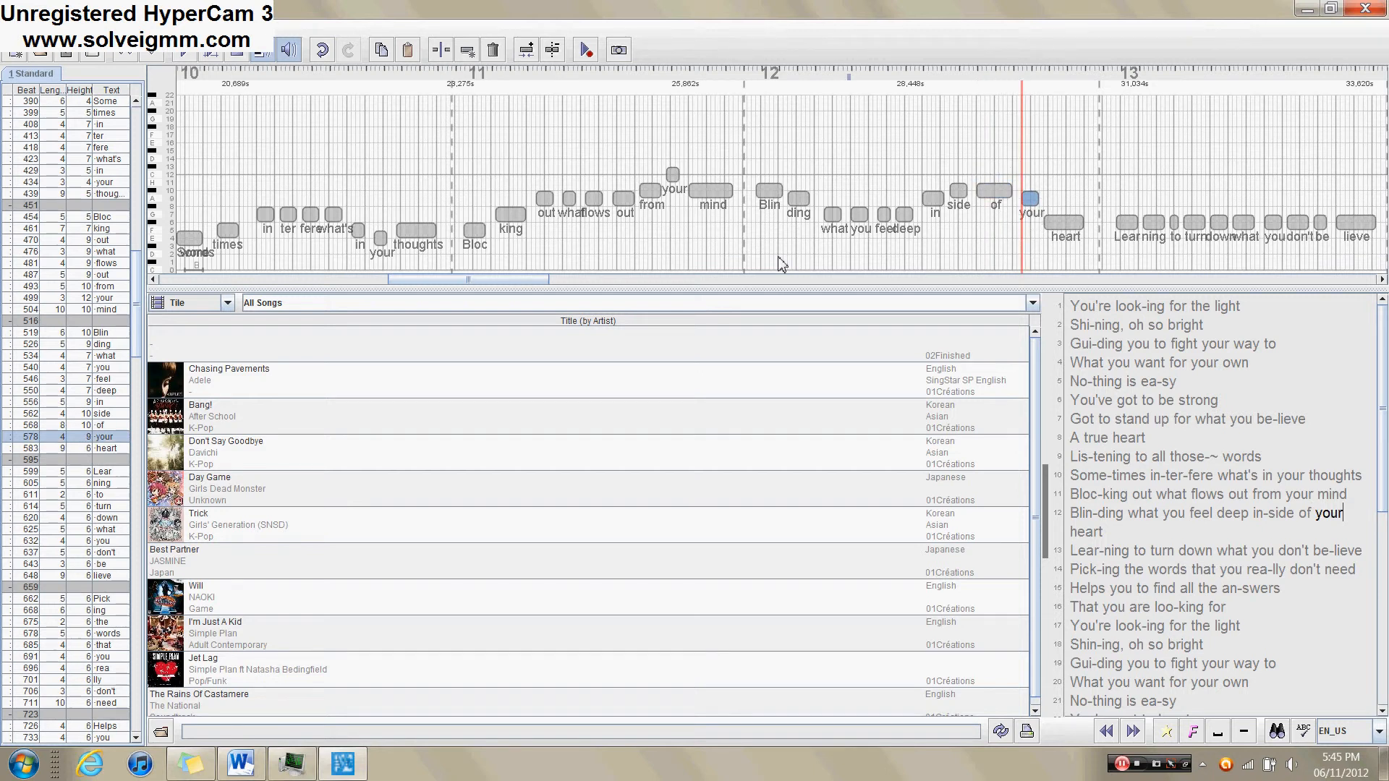
key("Right")
key("Up")
key("Up")
key("Up")
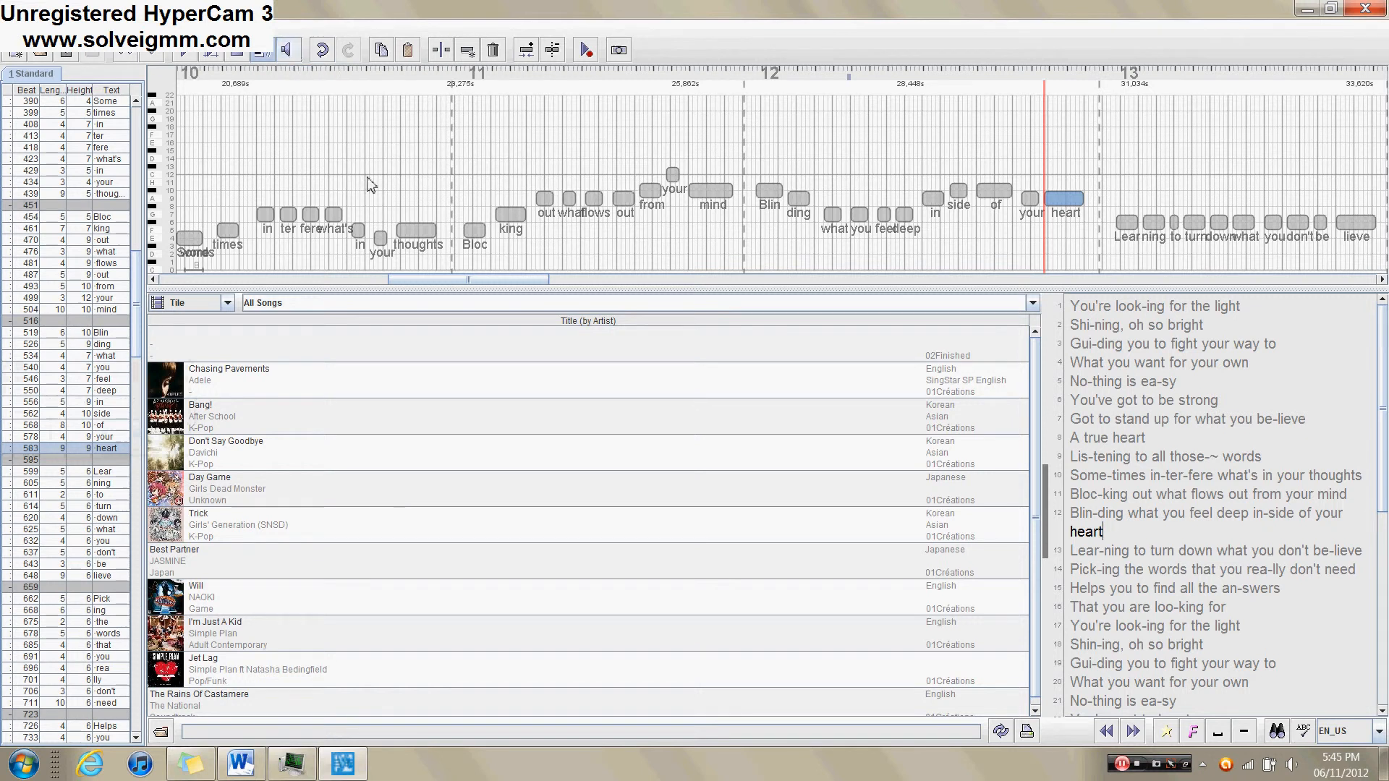
- Play the song from line 9 through line 12 to check the edited notes, ending at the start of line 13
left_click_drag(522, 278, 456, 292)
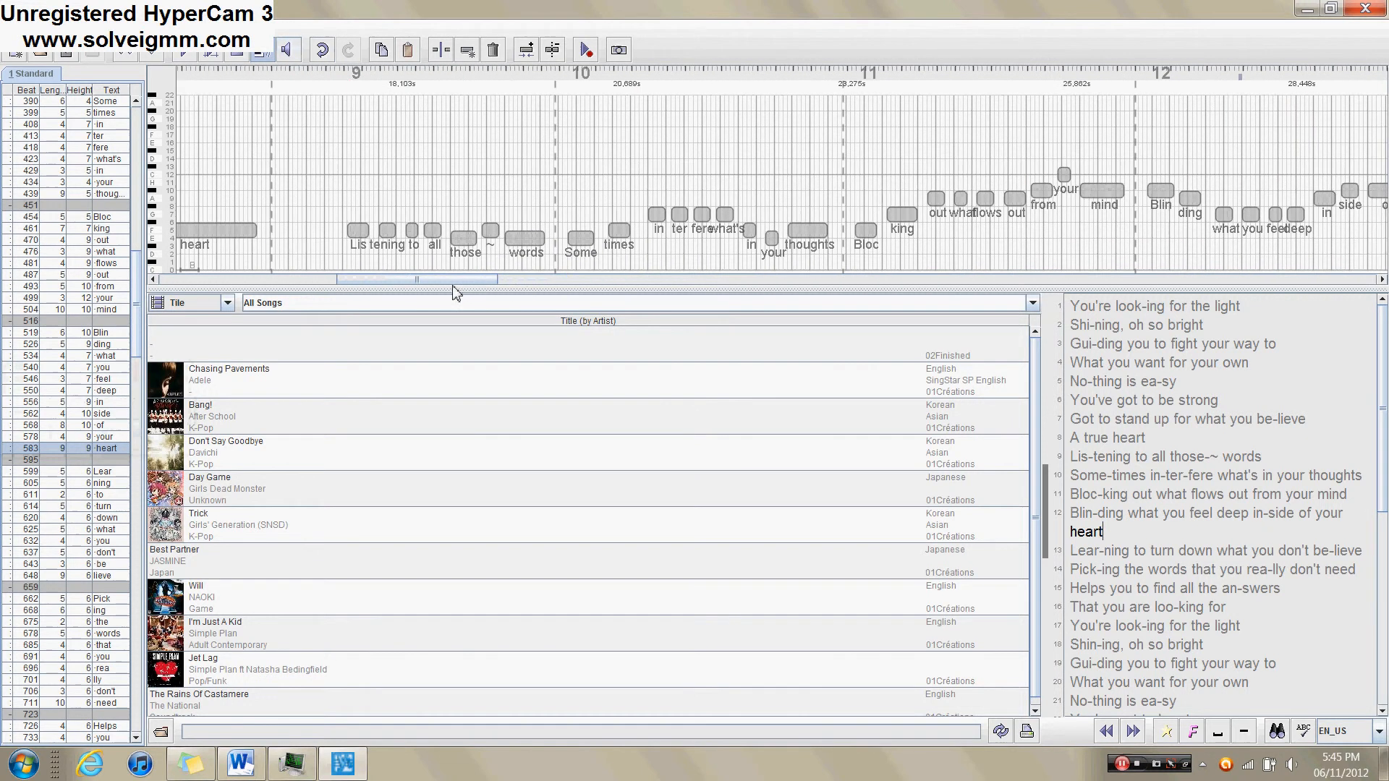
left_click(334, 248)
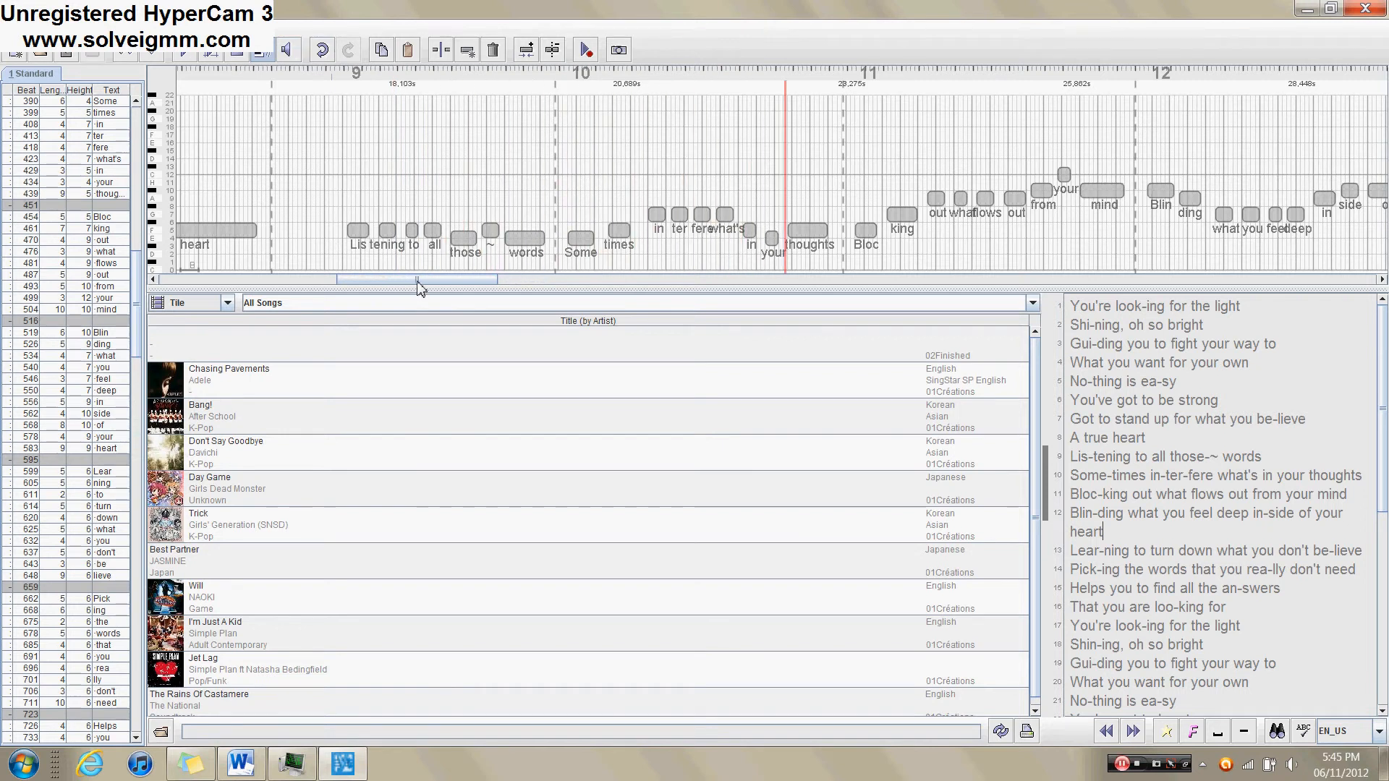
left_click_drag(418, 281, 489, 280)
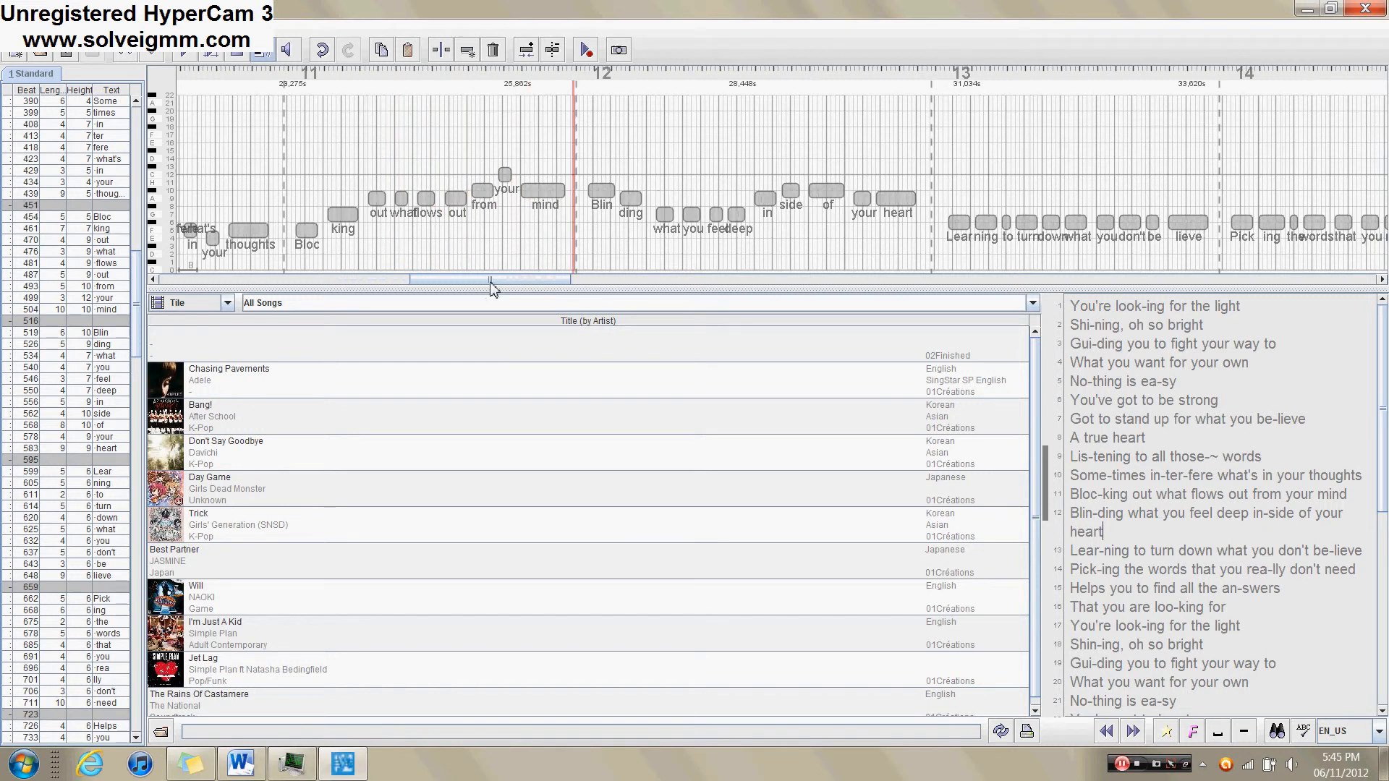
left_click_drag(490, 287, 565, 296)
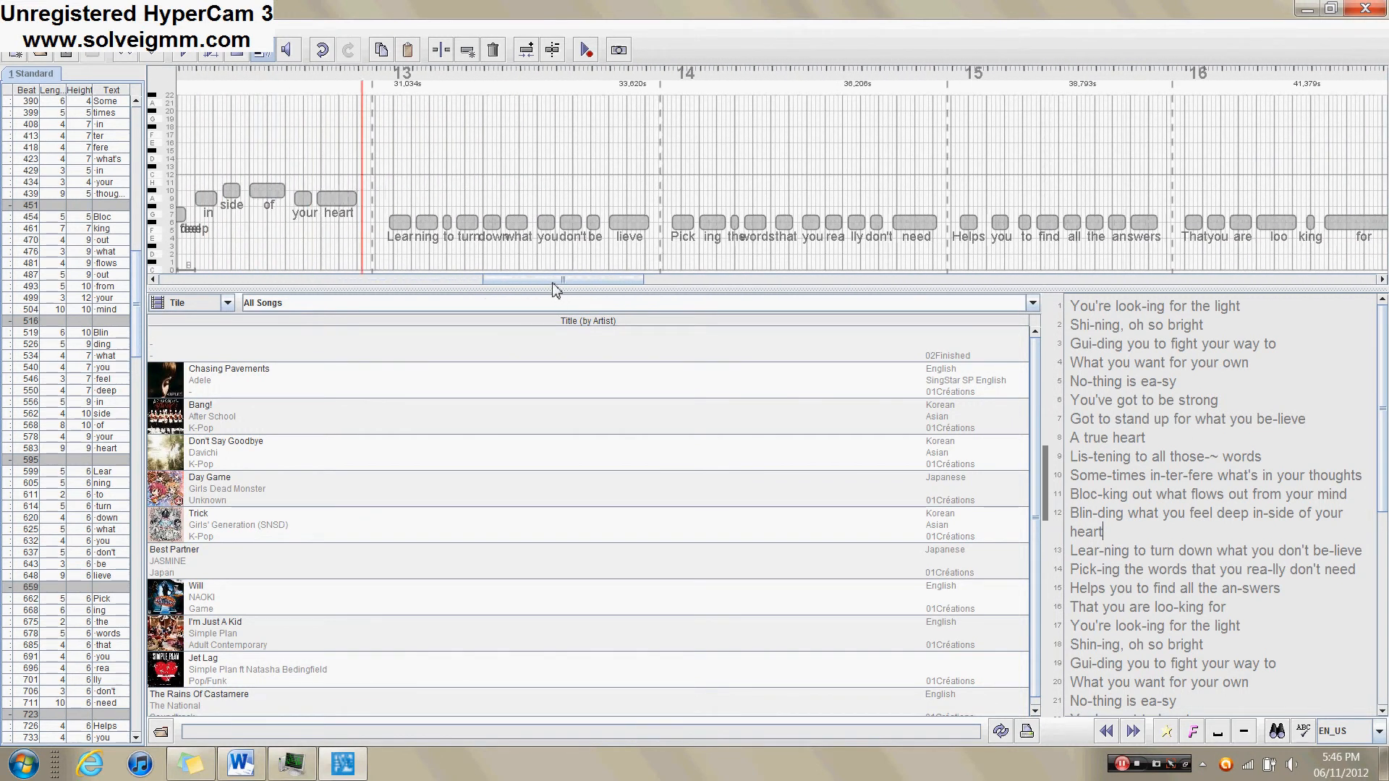
left_click(371, 251)
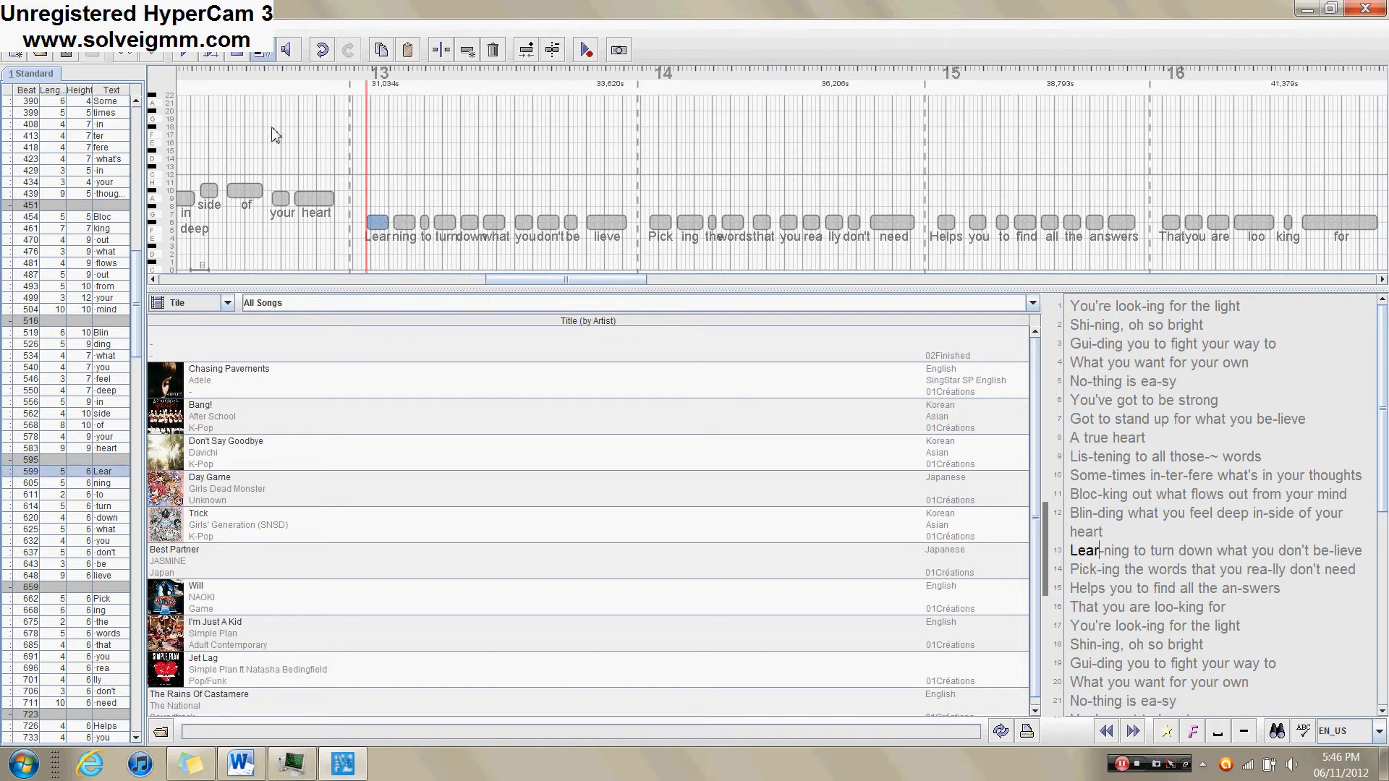
- Turn the note sound back on and replay all of line 12
left_click(285, 58)
left_click_drag(606, 281, 563, 282)
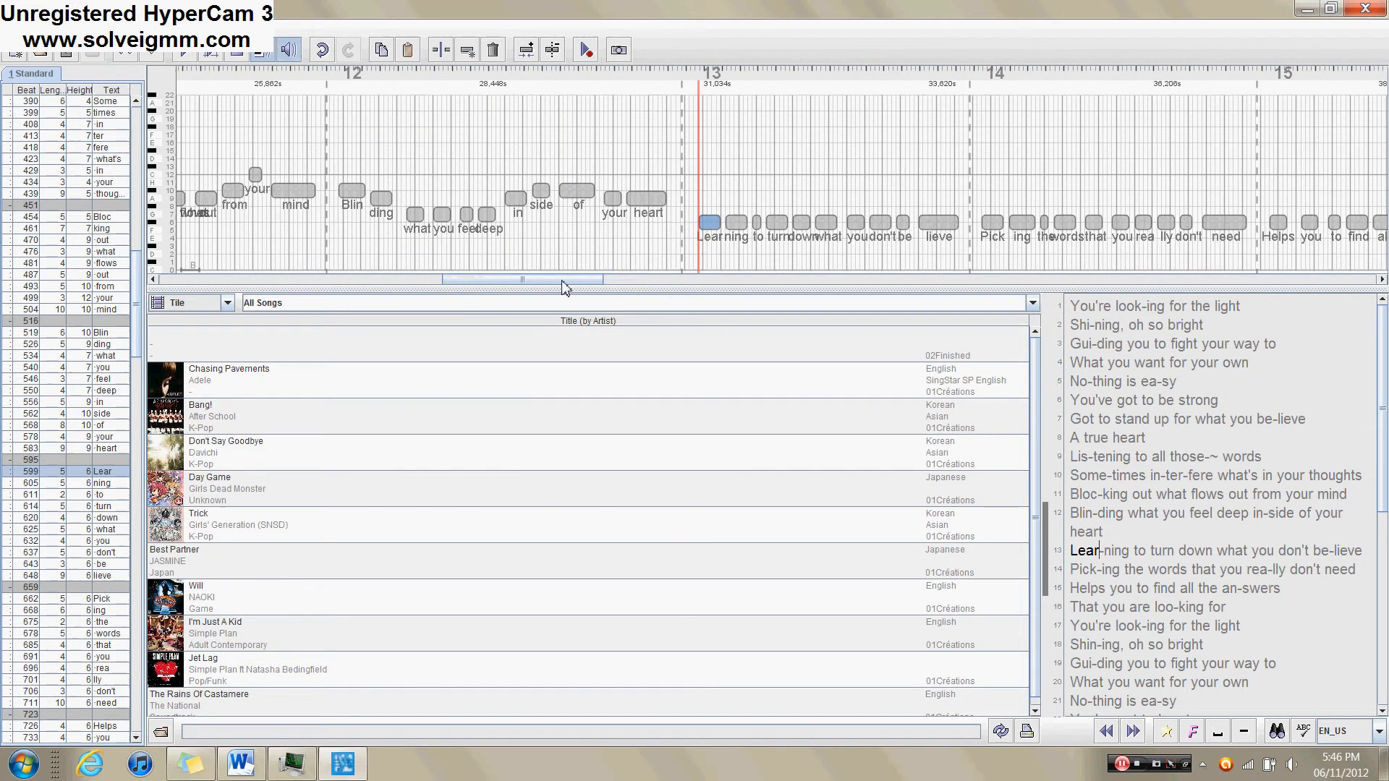
left_click(338, 222)
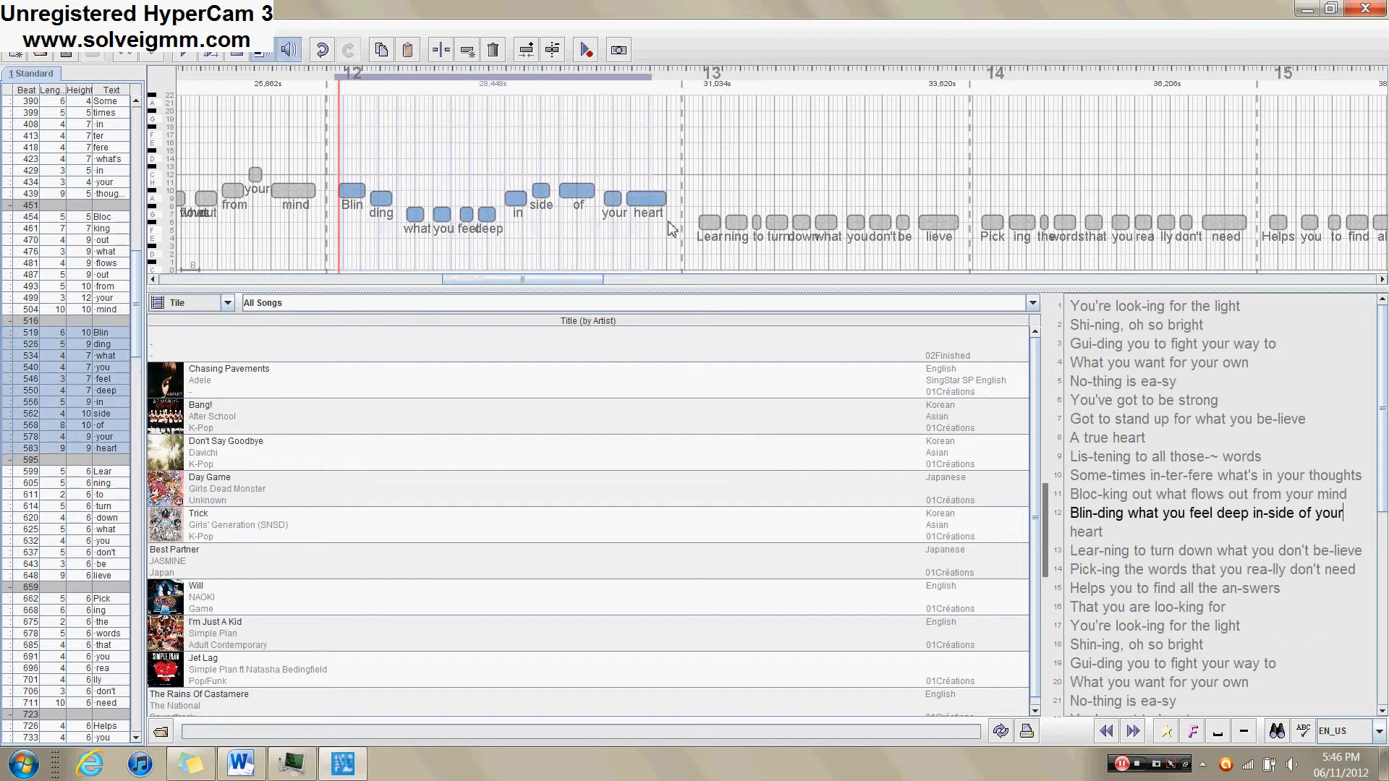
- Raise the "Lear" and "ning" notes that open line 13 to height 10
left_click_drag(519, 287, 546, 288)
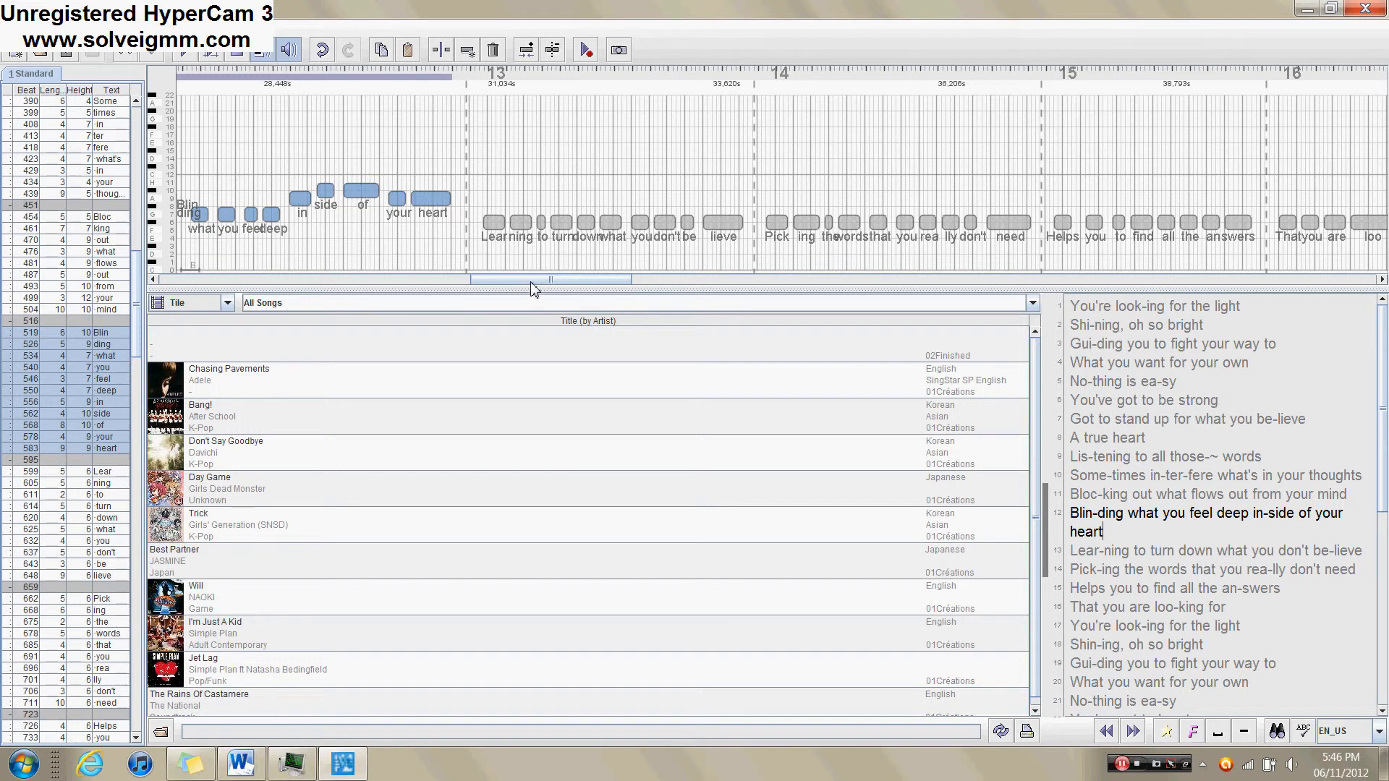
left_click(496, 223)
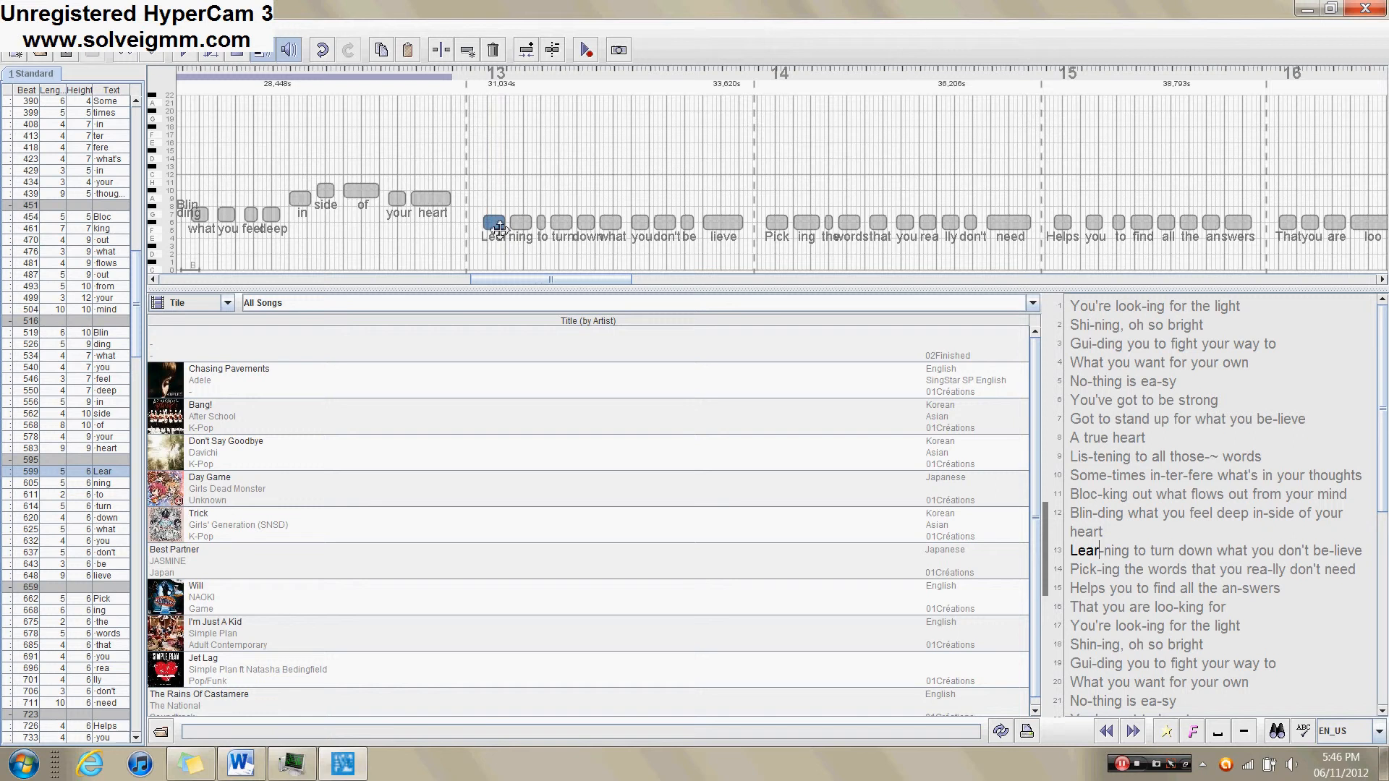
key("Up")
key("Up")
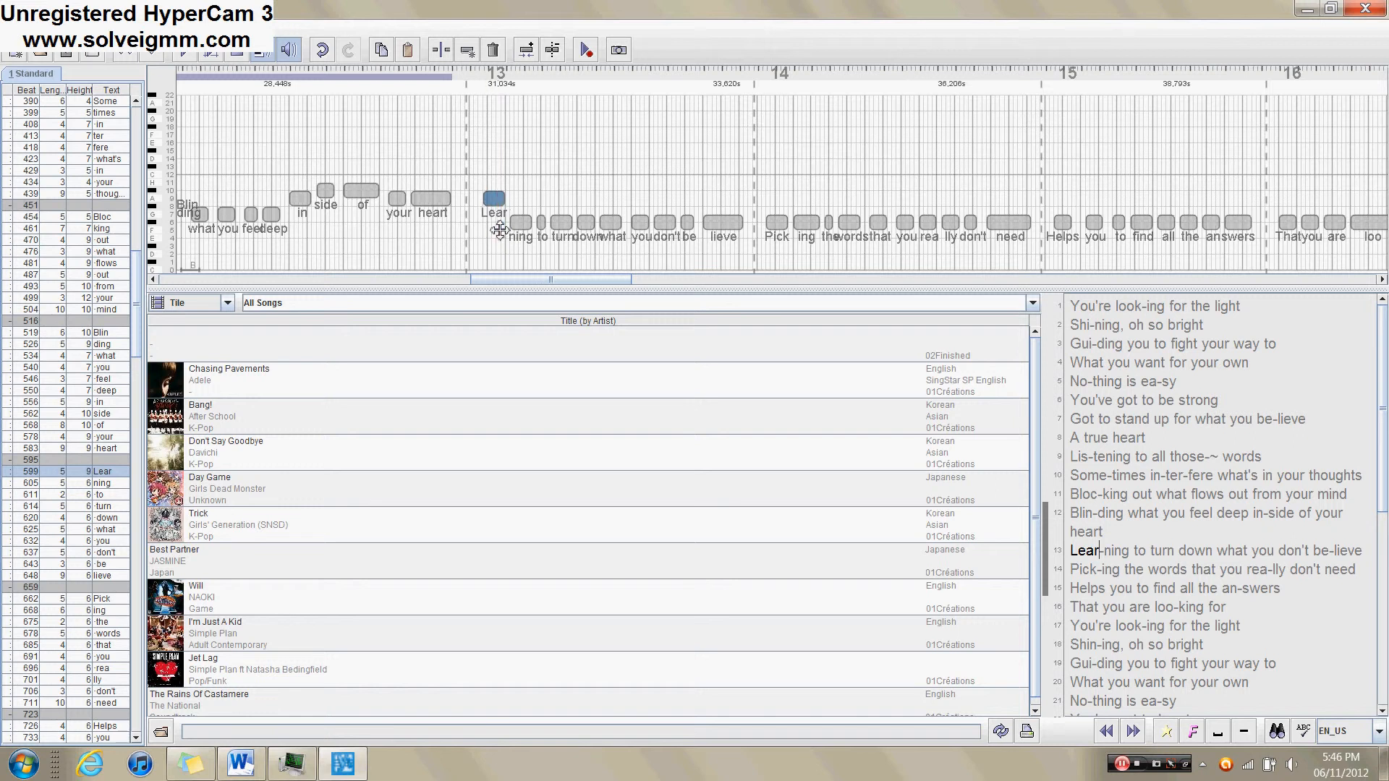
key("Up")
key("Right")
key("Up")
key("Up")
key("Up")
key("Up")
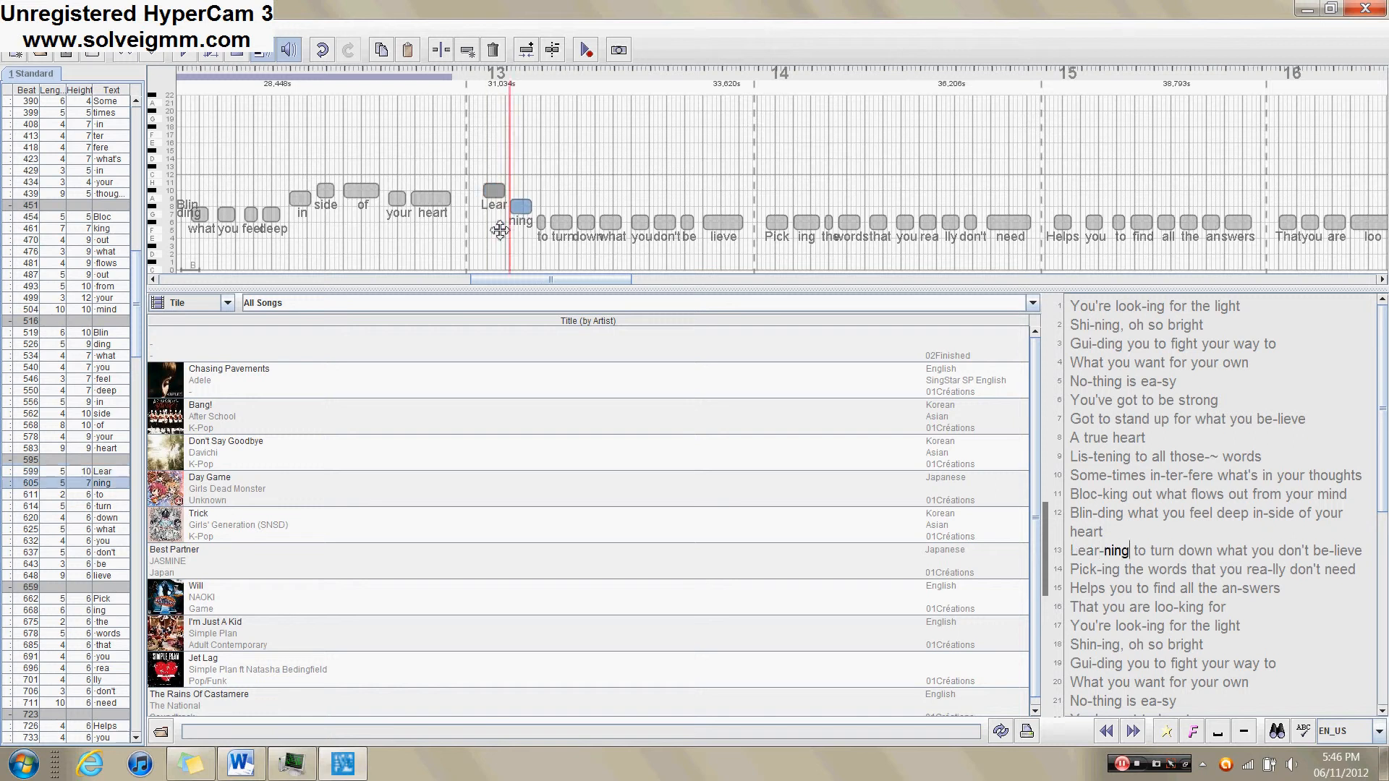
- Raise the "to" and "turn" notes of line 13 to height 10
key("Right")
key("Up")
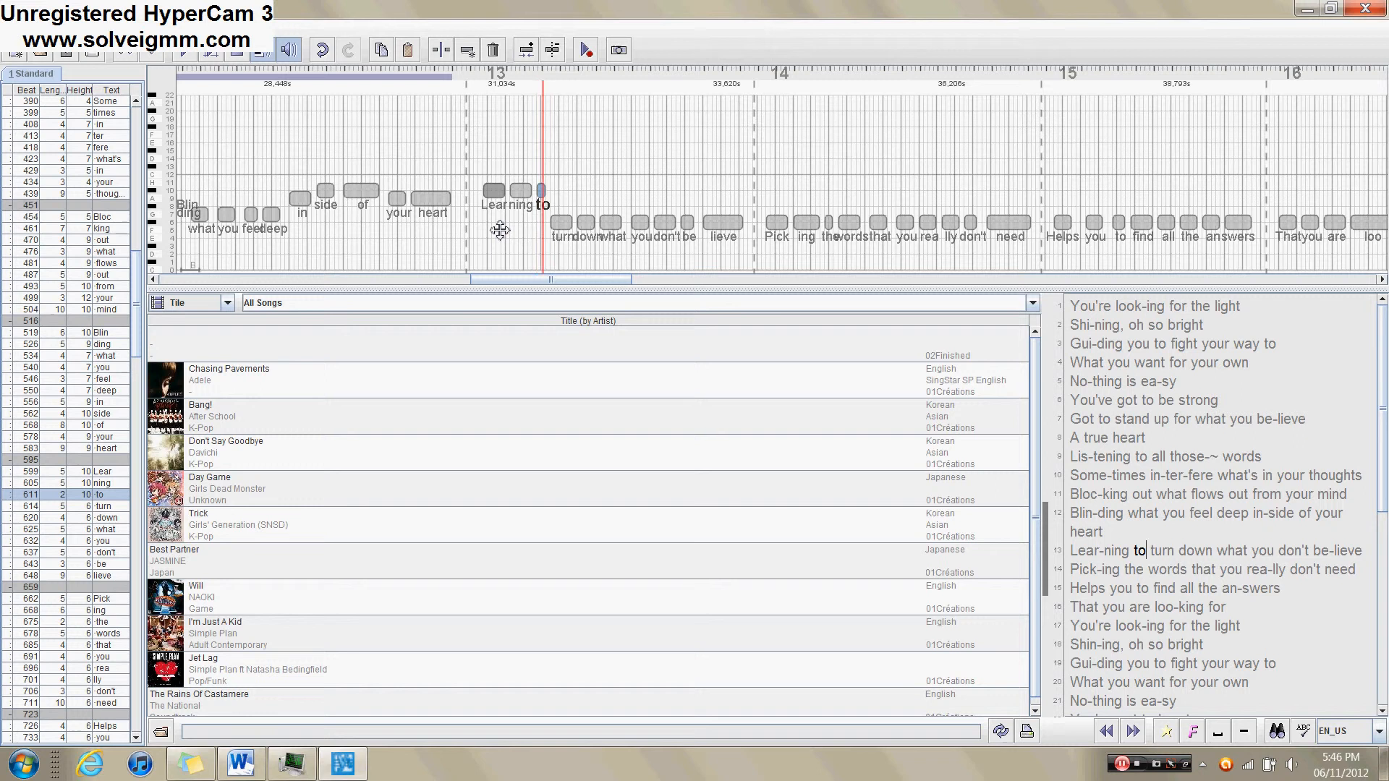
key("Right")
key("Up")
key("Up")
key("Up")
key("Up")
- Raise the "down" note of line 13 to height 12
key("Right")
key("Up")
key("Up")
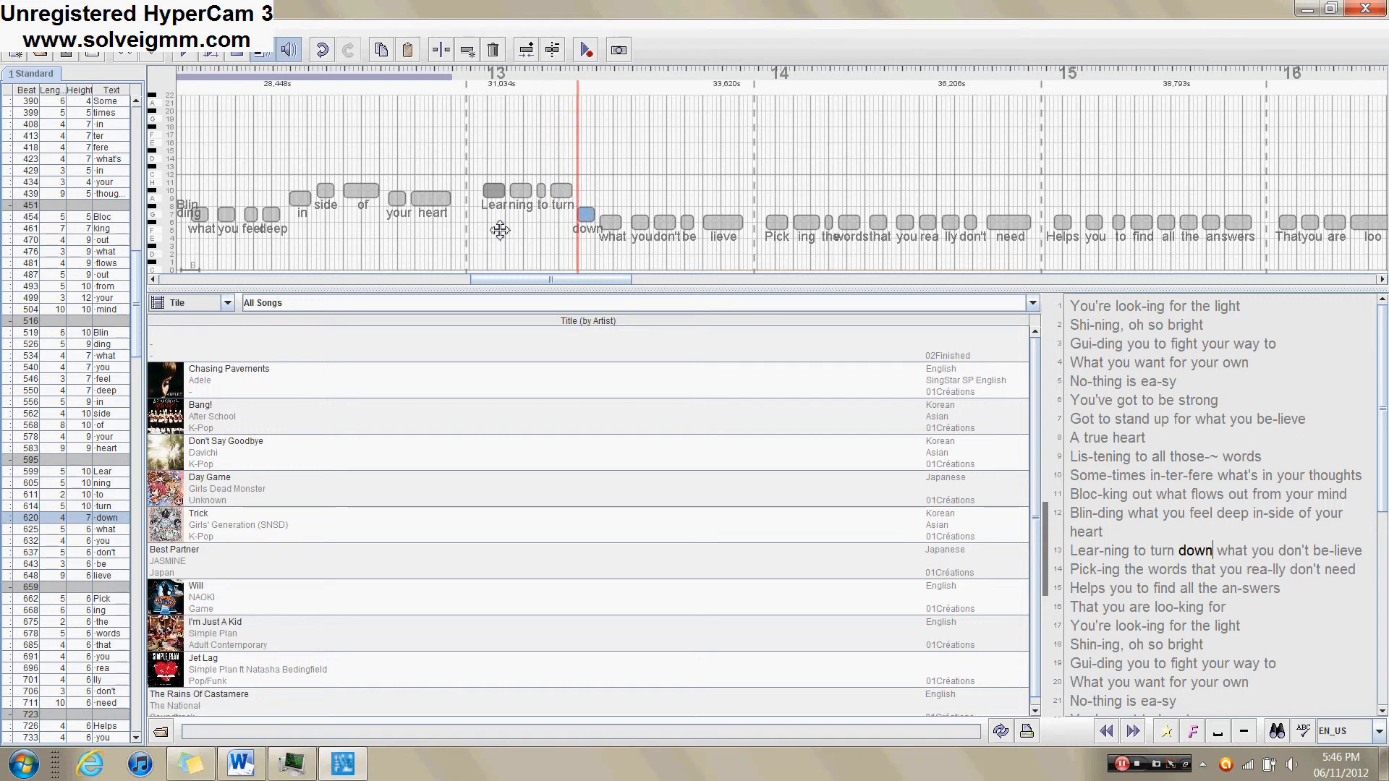
key("Left")
key("Right")
key("Up")
key("Up")
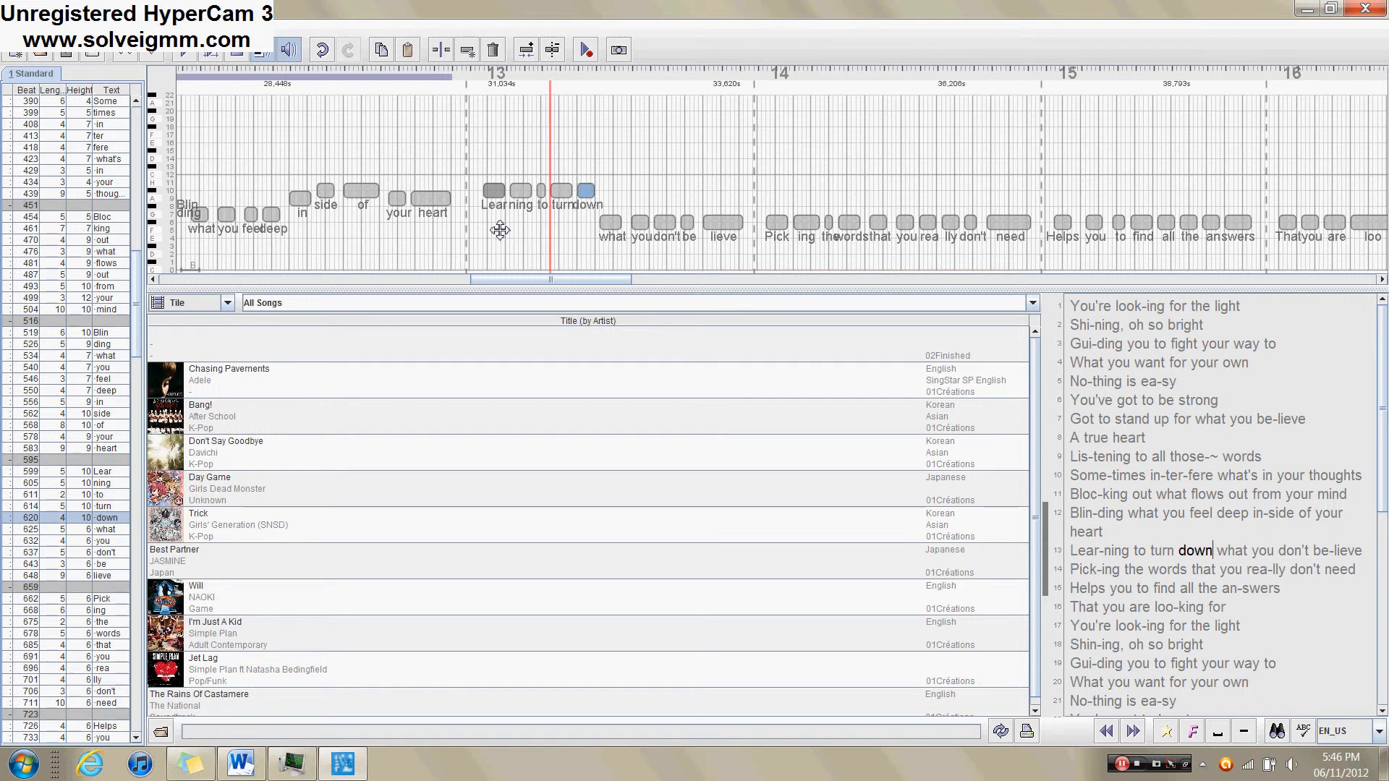
key("Up")
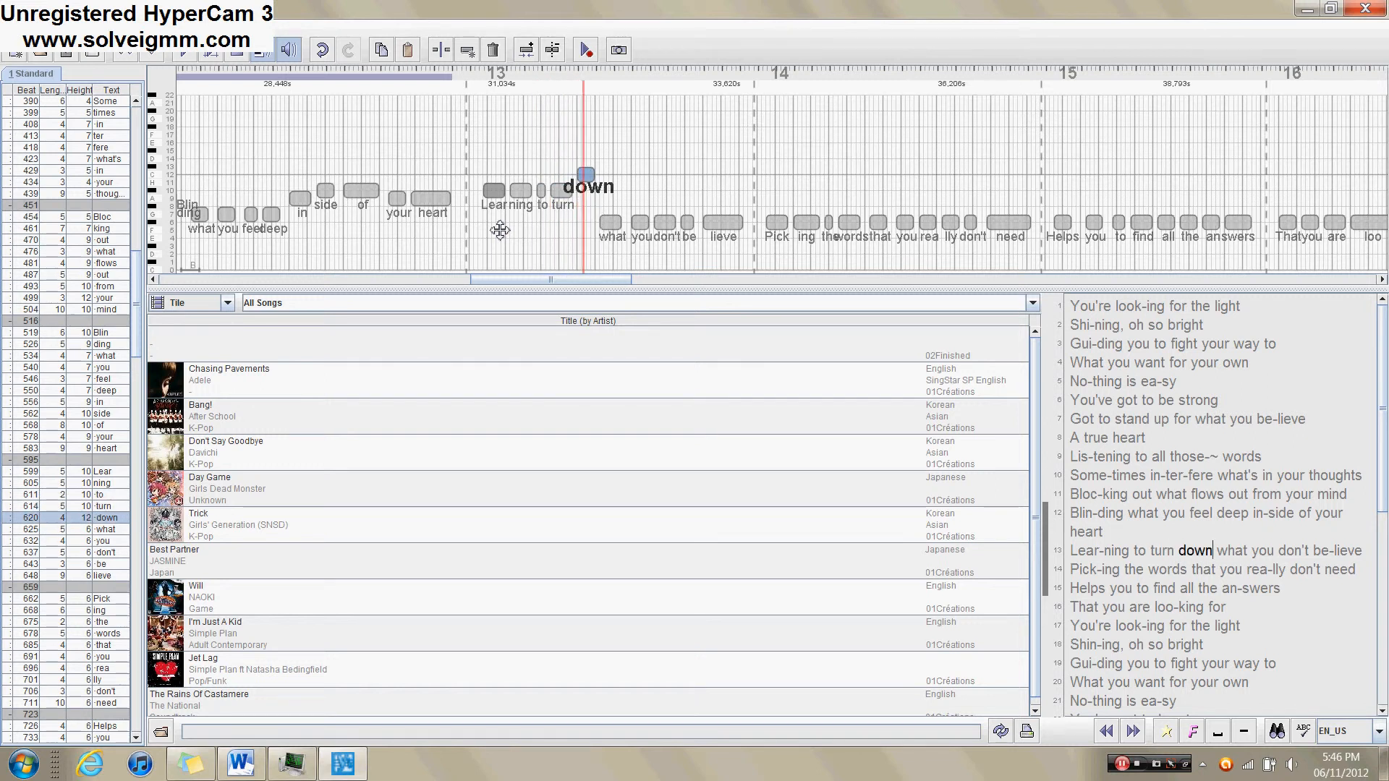
- Raise the "what" note of line 13 to height 14
key("Right")
key("Up")
key("Up")
key("Up")
key("Up")
key("Up")
key("Up")
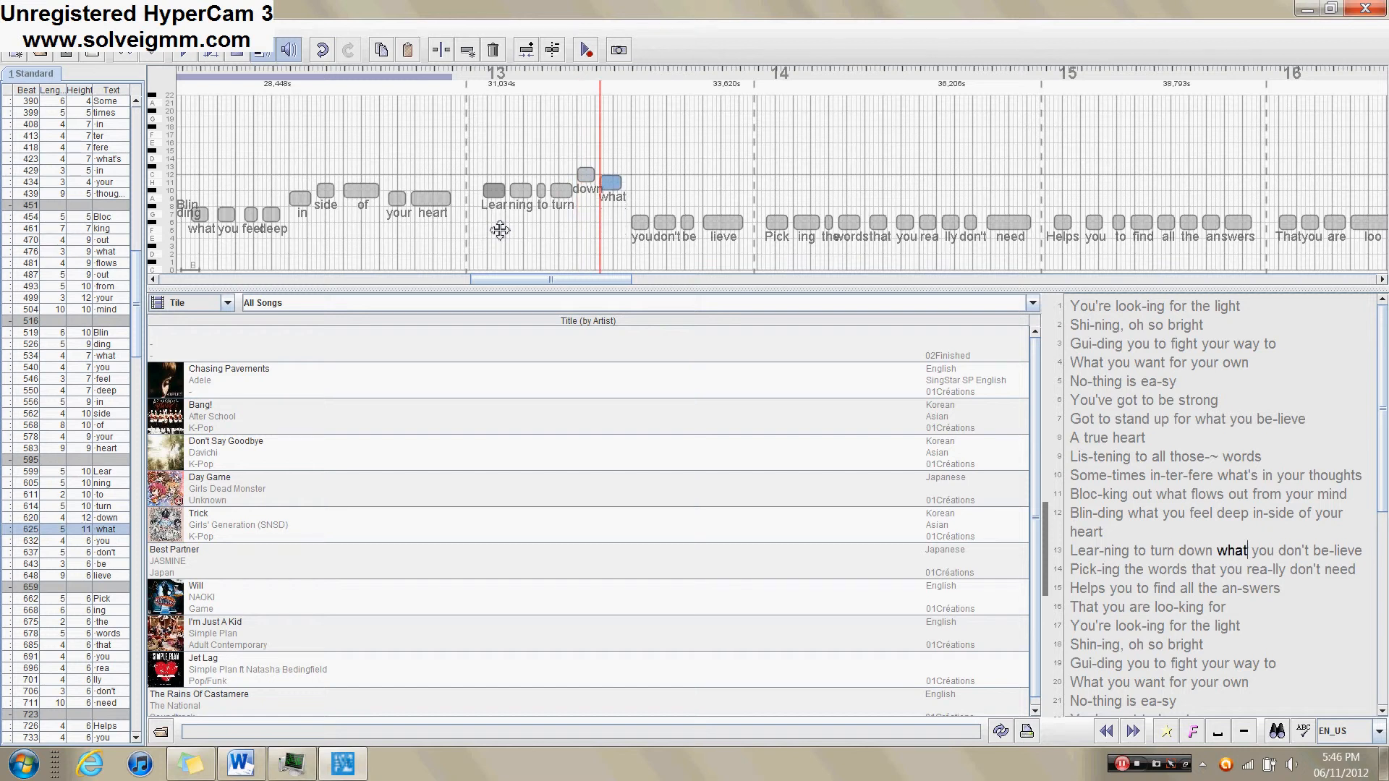
key("Up")
key("Up")
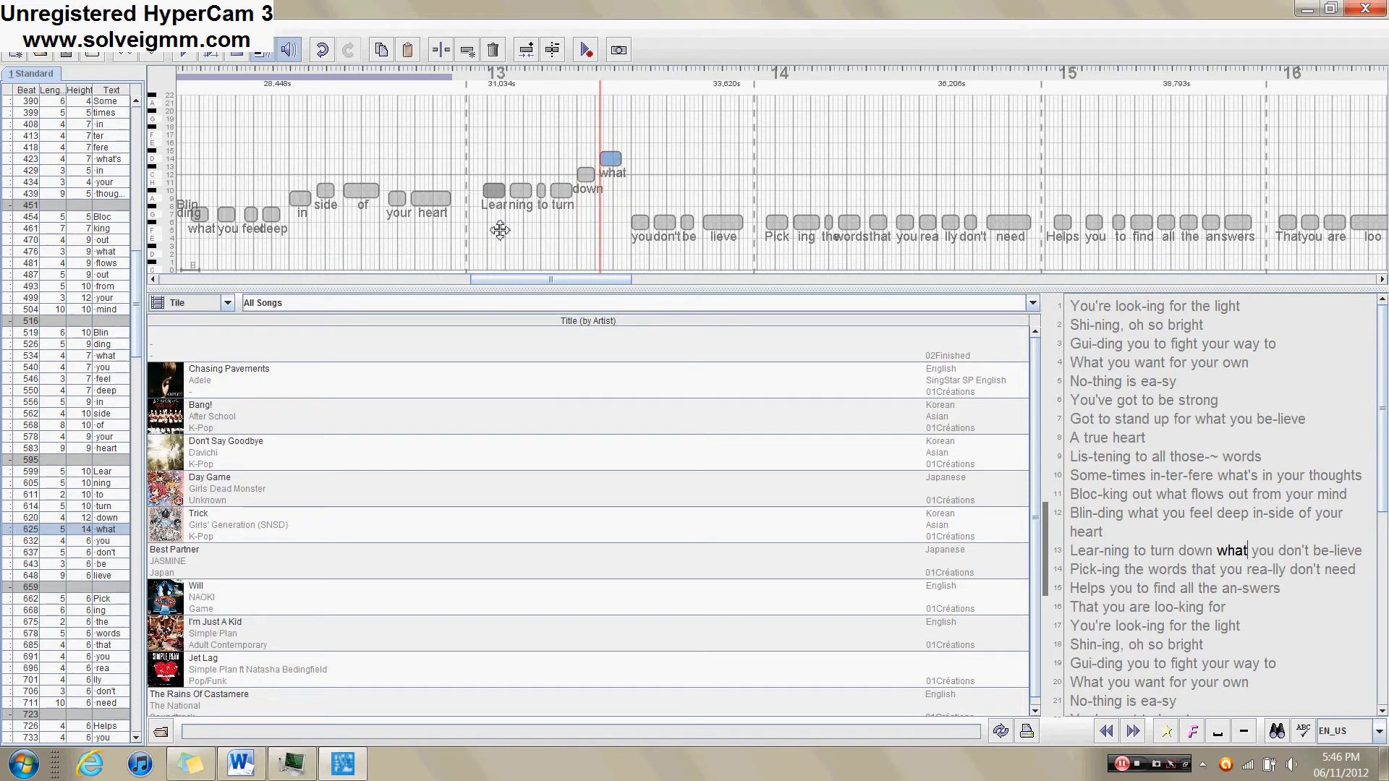
- Raise the "you" and "don't" notes of line 13 to height 12
key("Right")
key("Up")
key("Up")
key("Up")
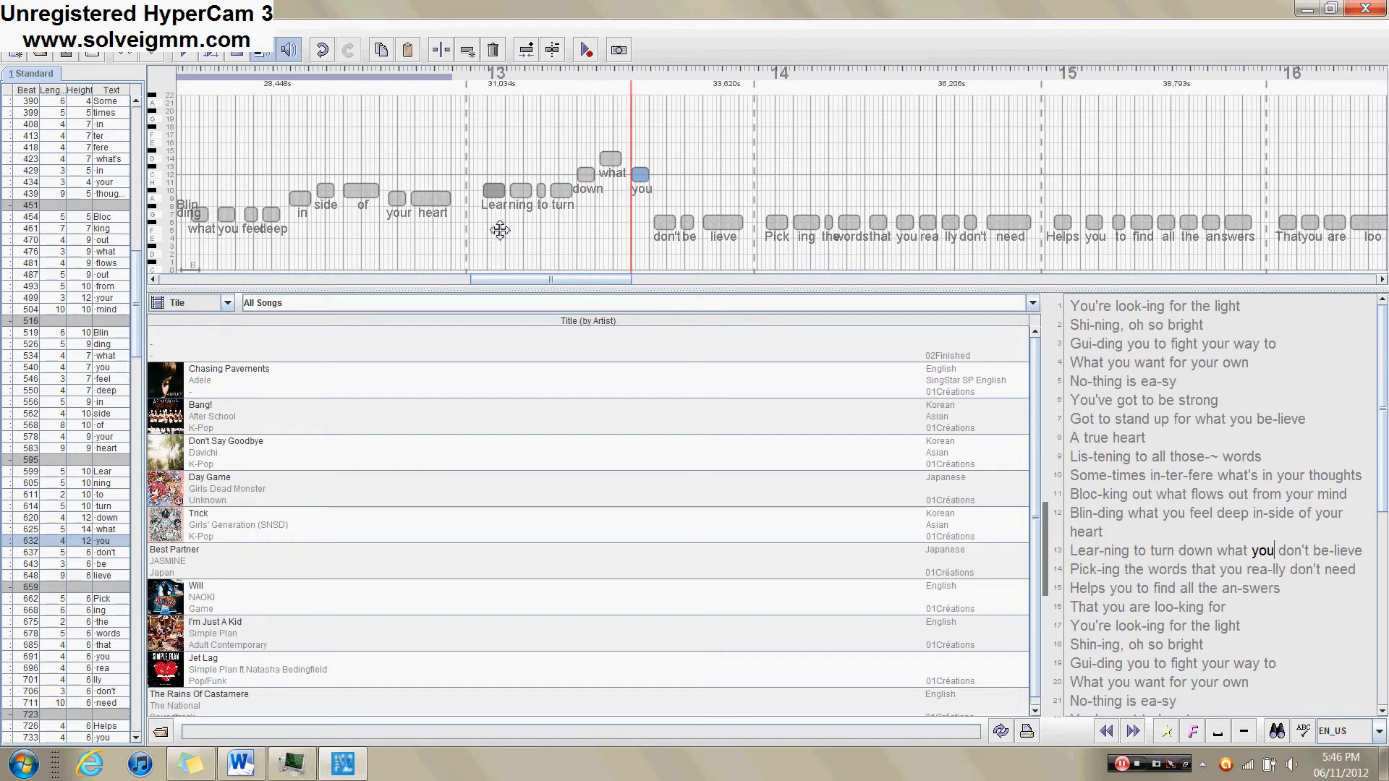
key("Right")
key("Up")
key("Up")
key("Up")
key("Up")
key("Up")
key("Up")
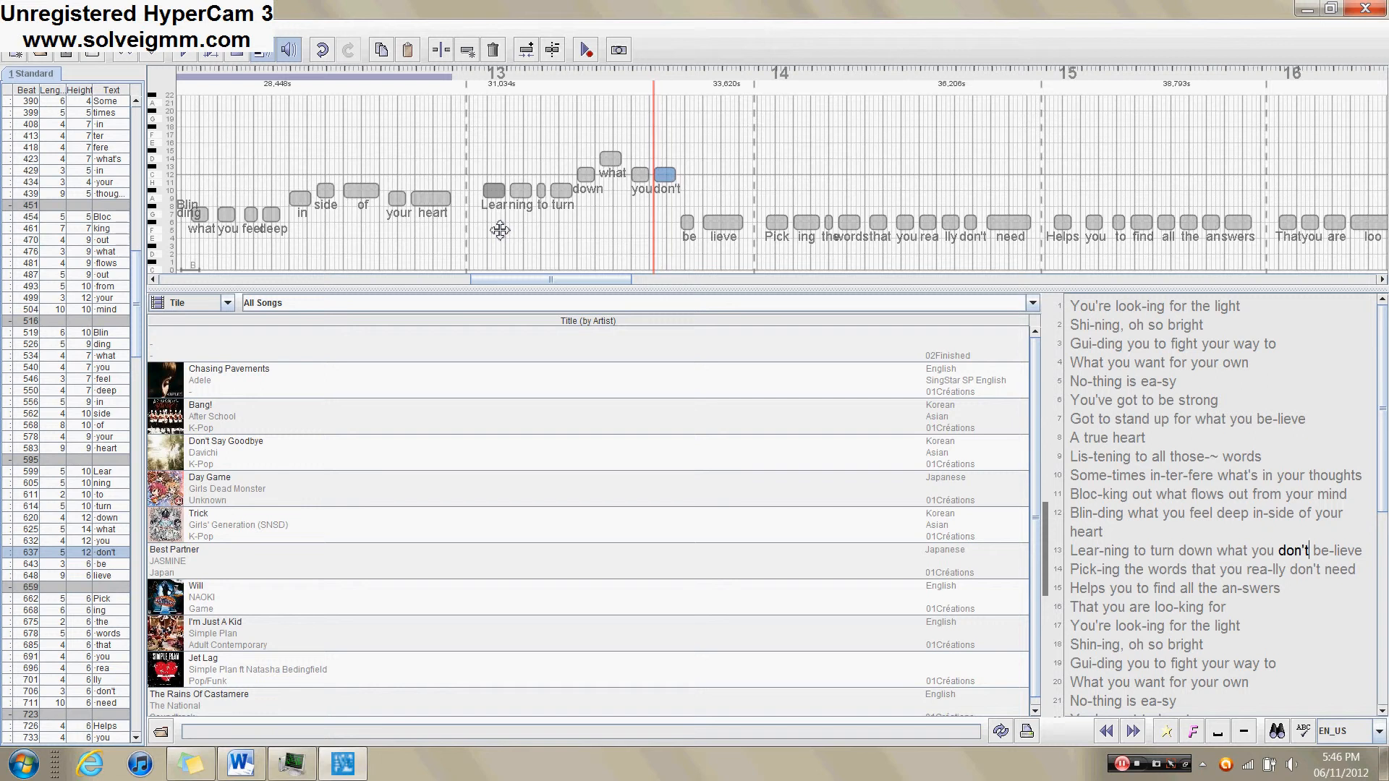
- Set the closing notes of line 13 to height 7 for "be" and height 12 for "lieve"
key("Right")
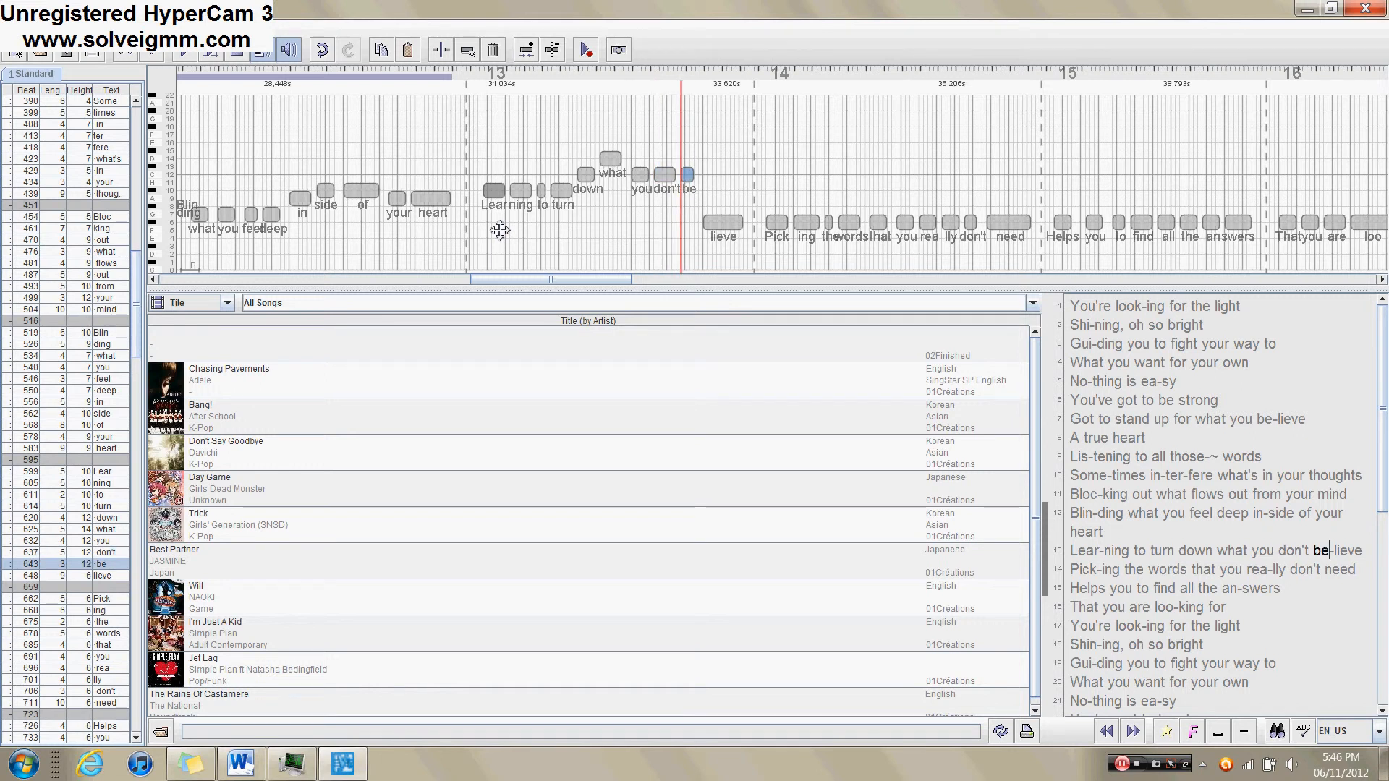
key("Down")
key("Down")
key("Down")
key("Down")
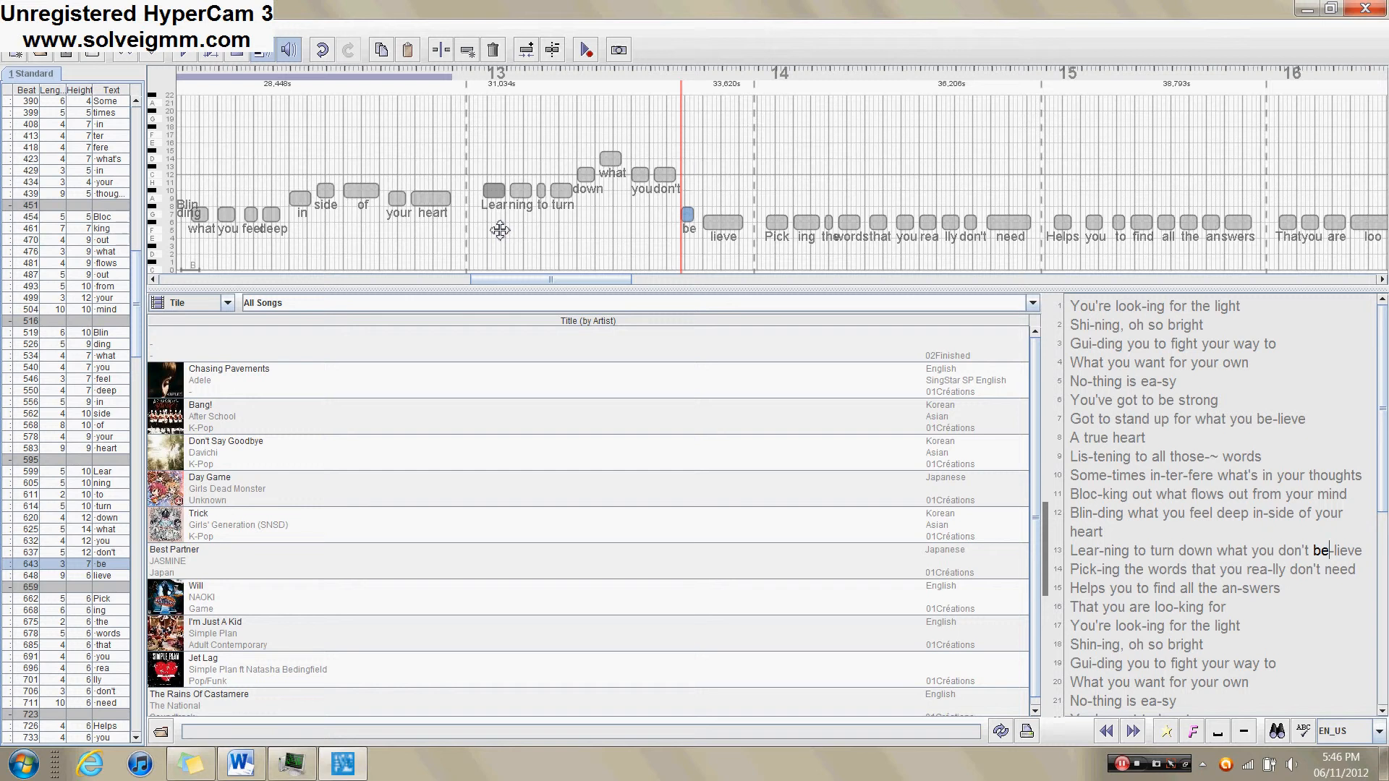
key("Right")
key("Up")
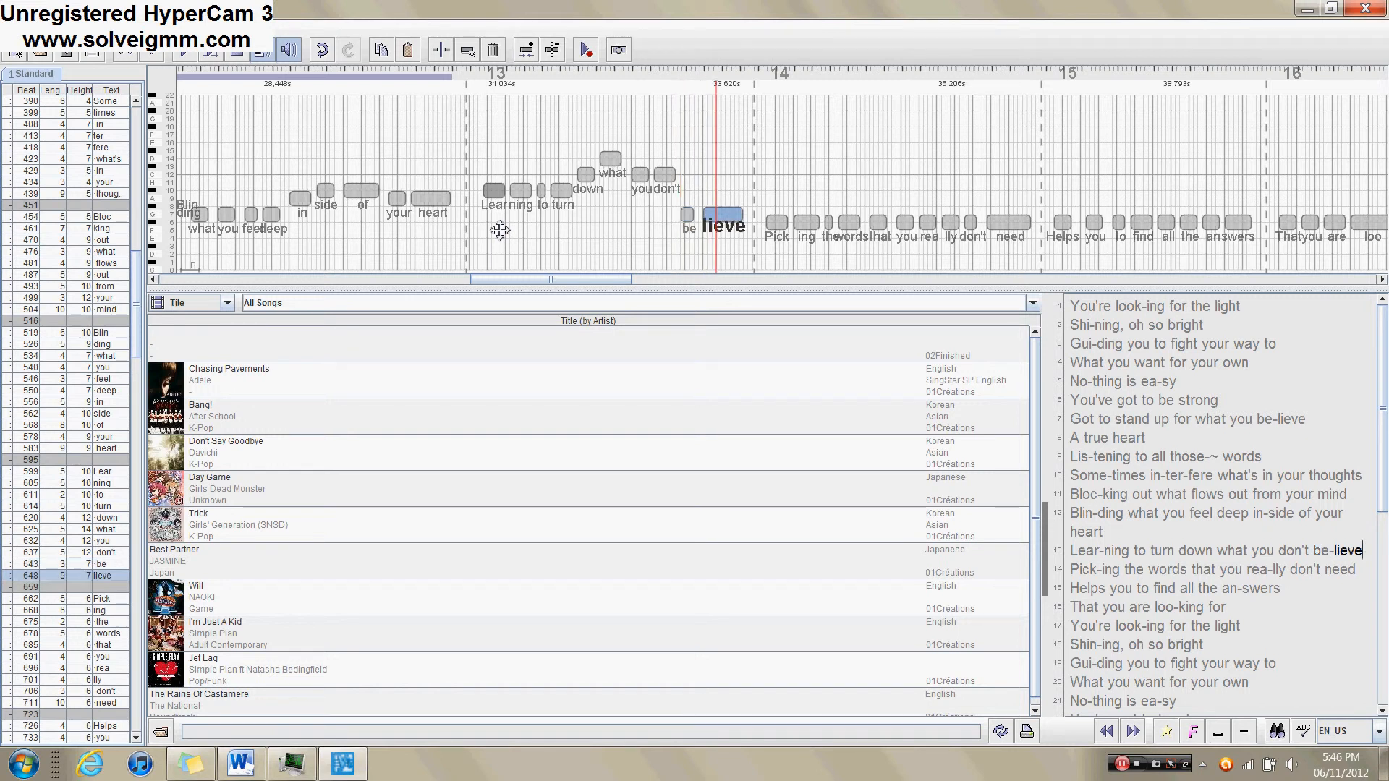
key("Up")
key("Up")
key("Up")
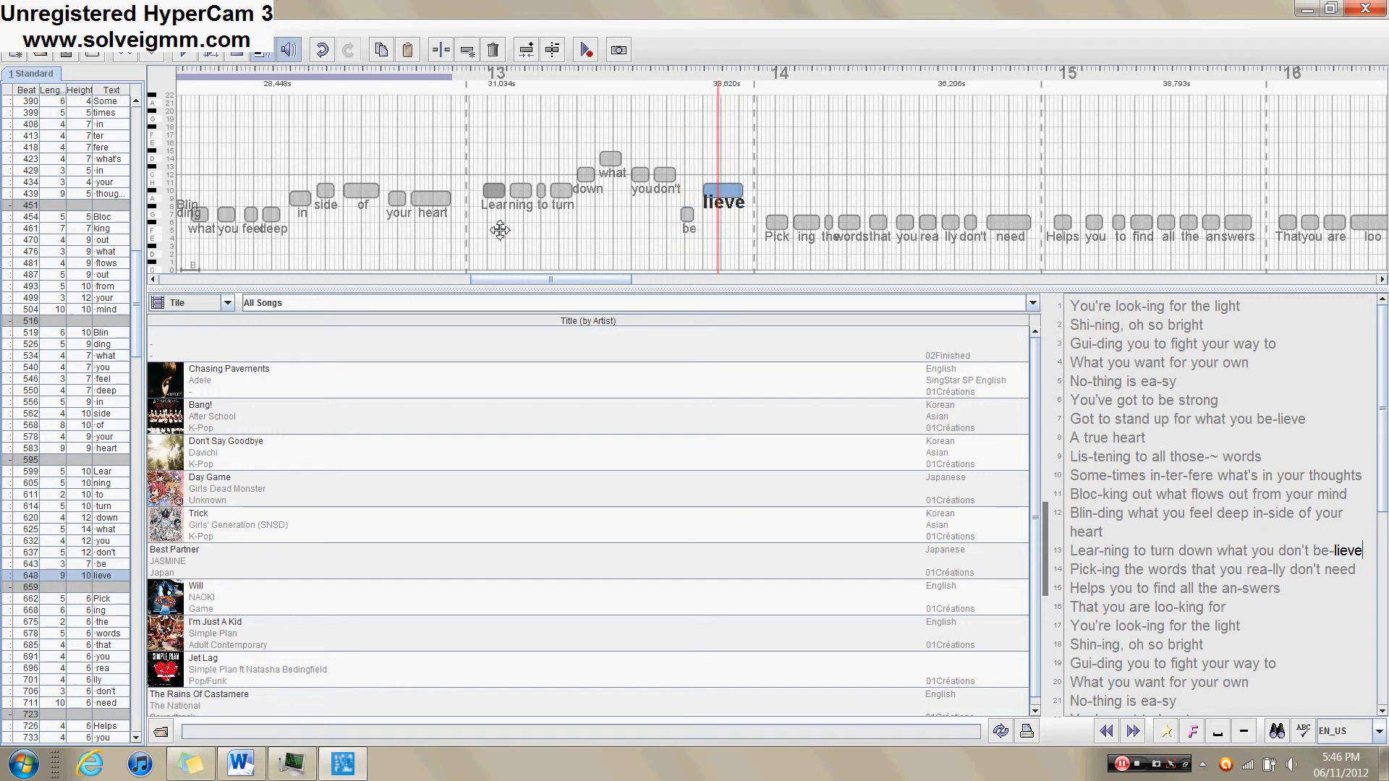
key("Up")
key("Up")
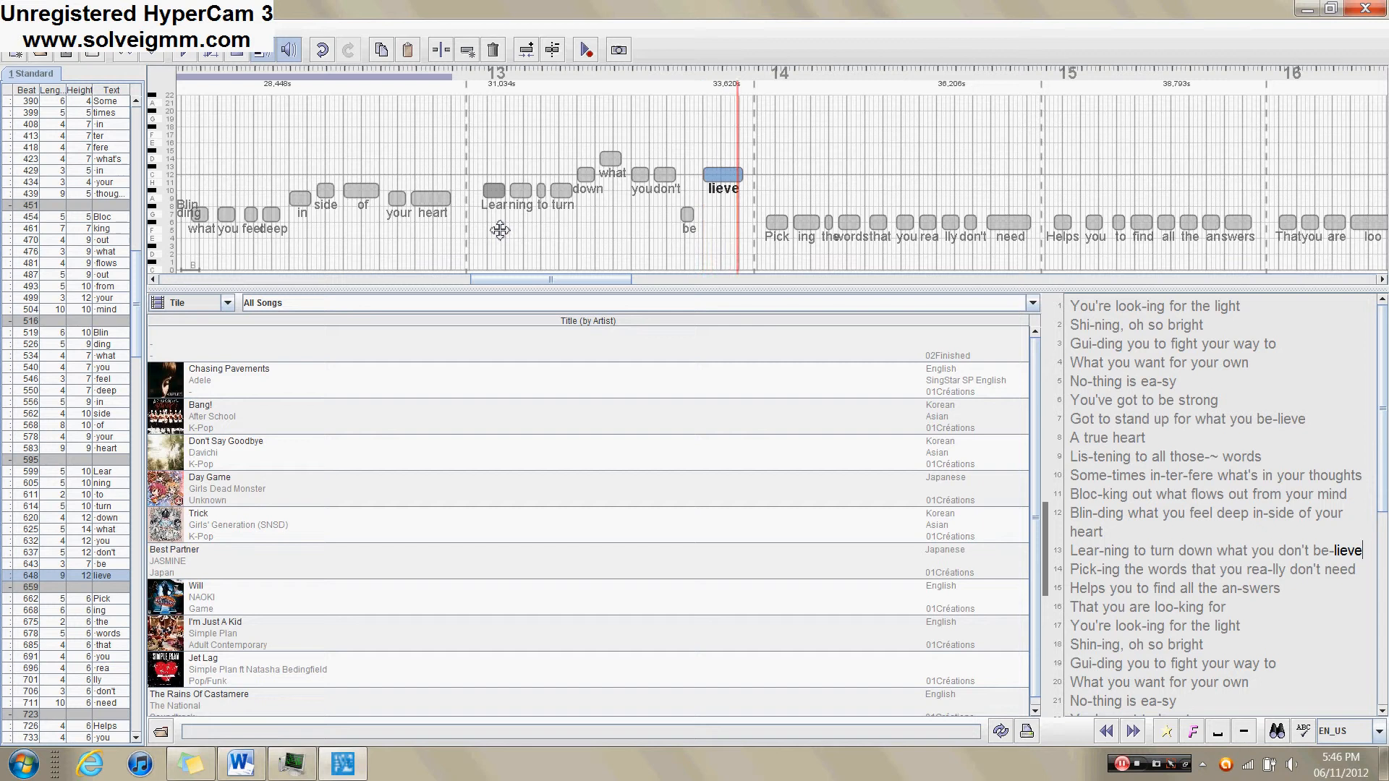
- Play back line 13 and mark its "what" note as a golden note
key("p")
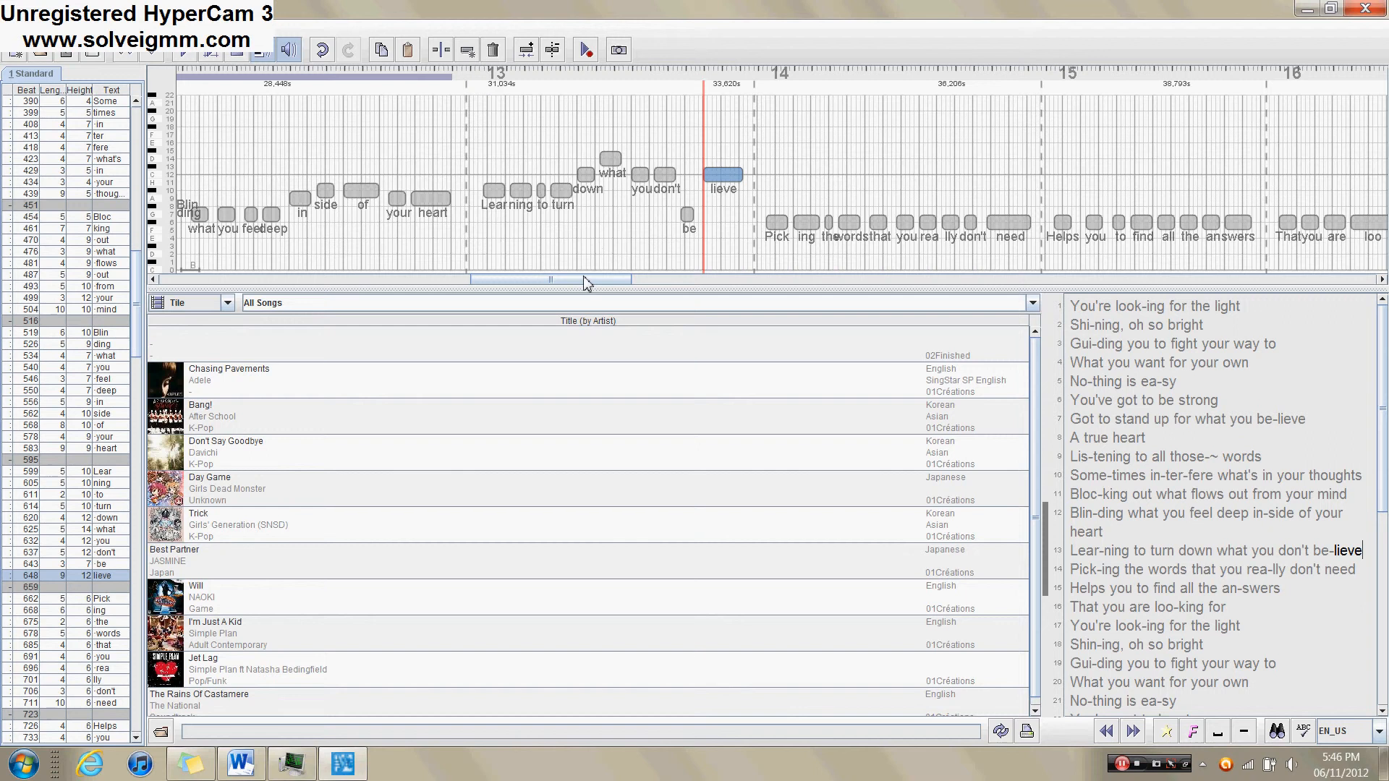
left_click_drag(587, 282, 598, 287)
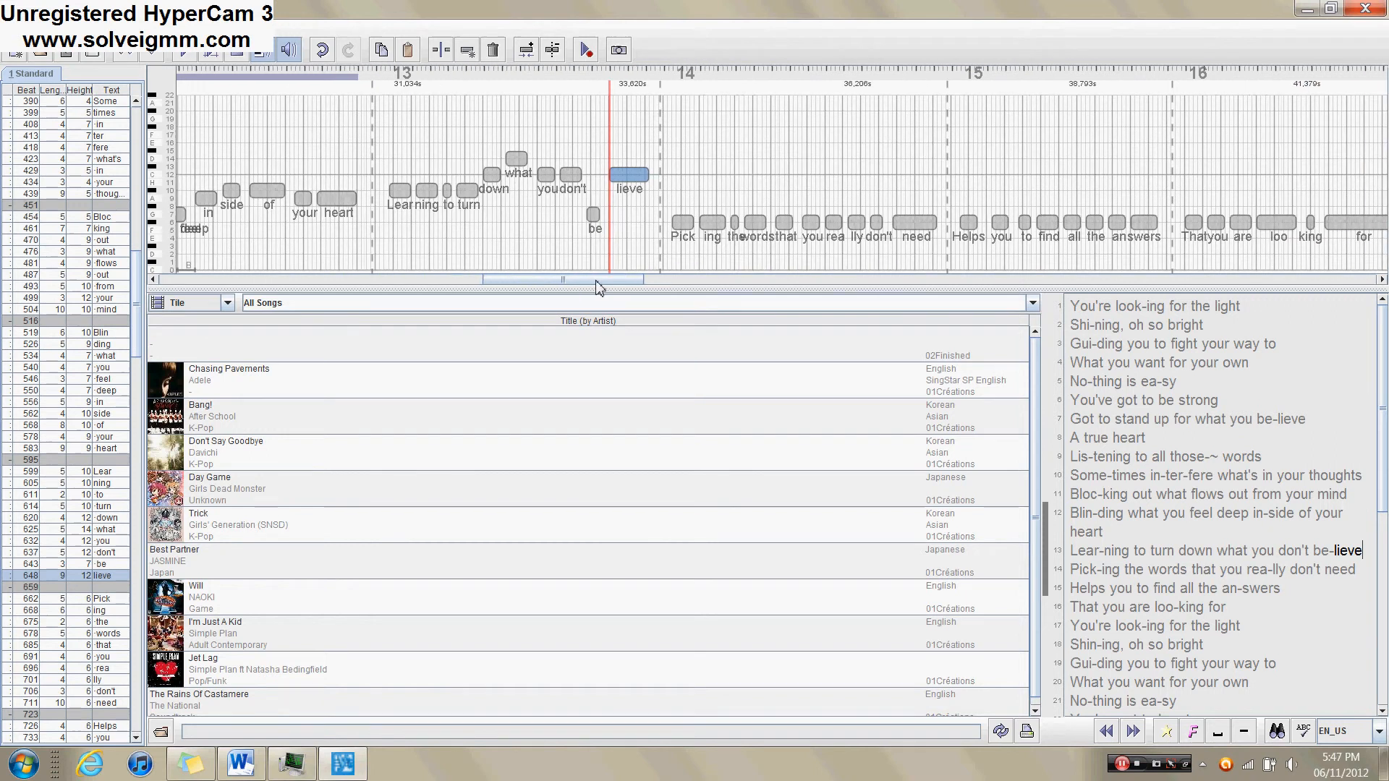
left_click(515, 158)
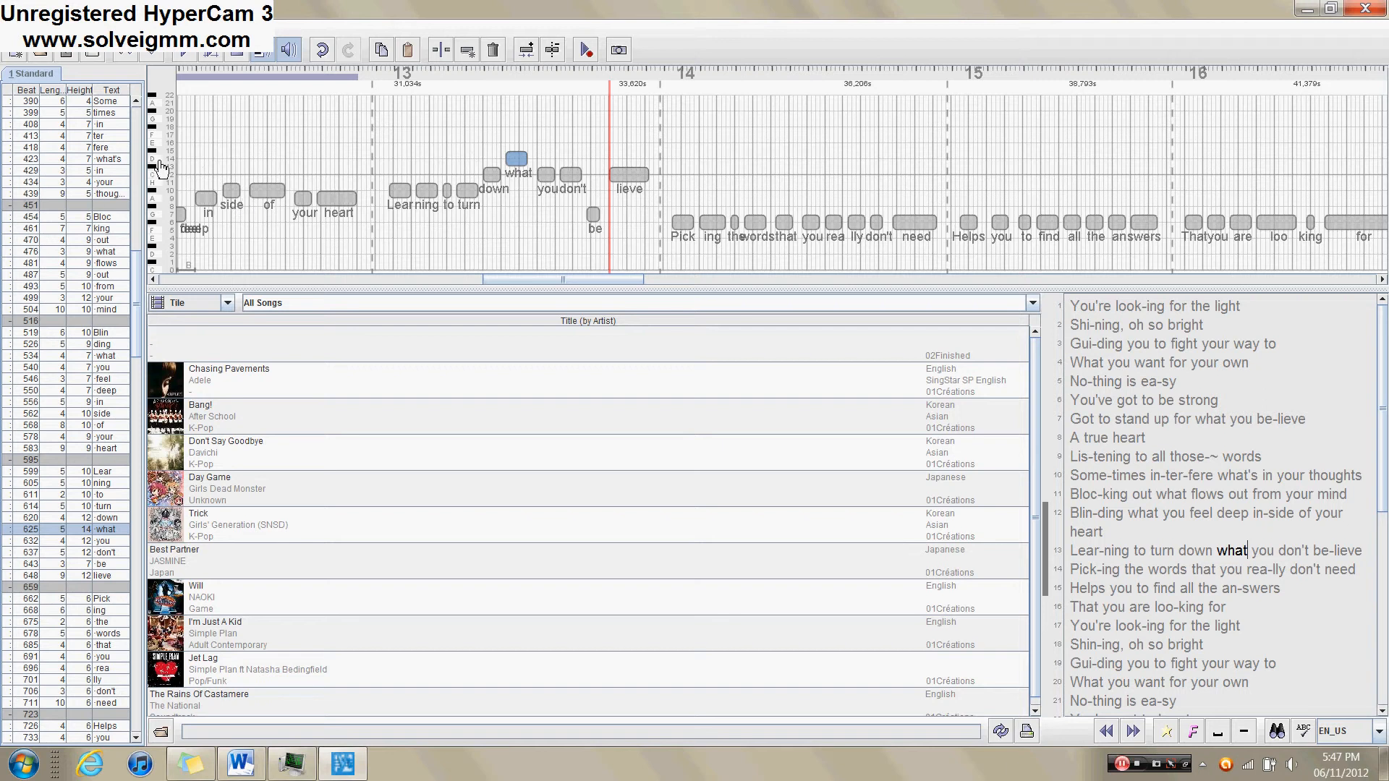
left_click(160, 166)
mouse_move(559, 285)
left_mouse_down()
mouse_move(640, 285)
mouse_move(549, 282)
left_mouse_up()
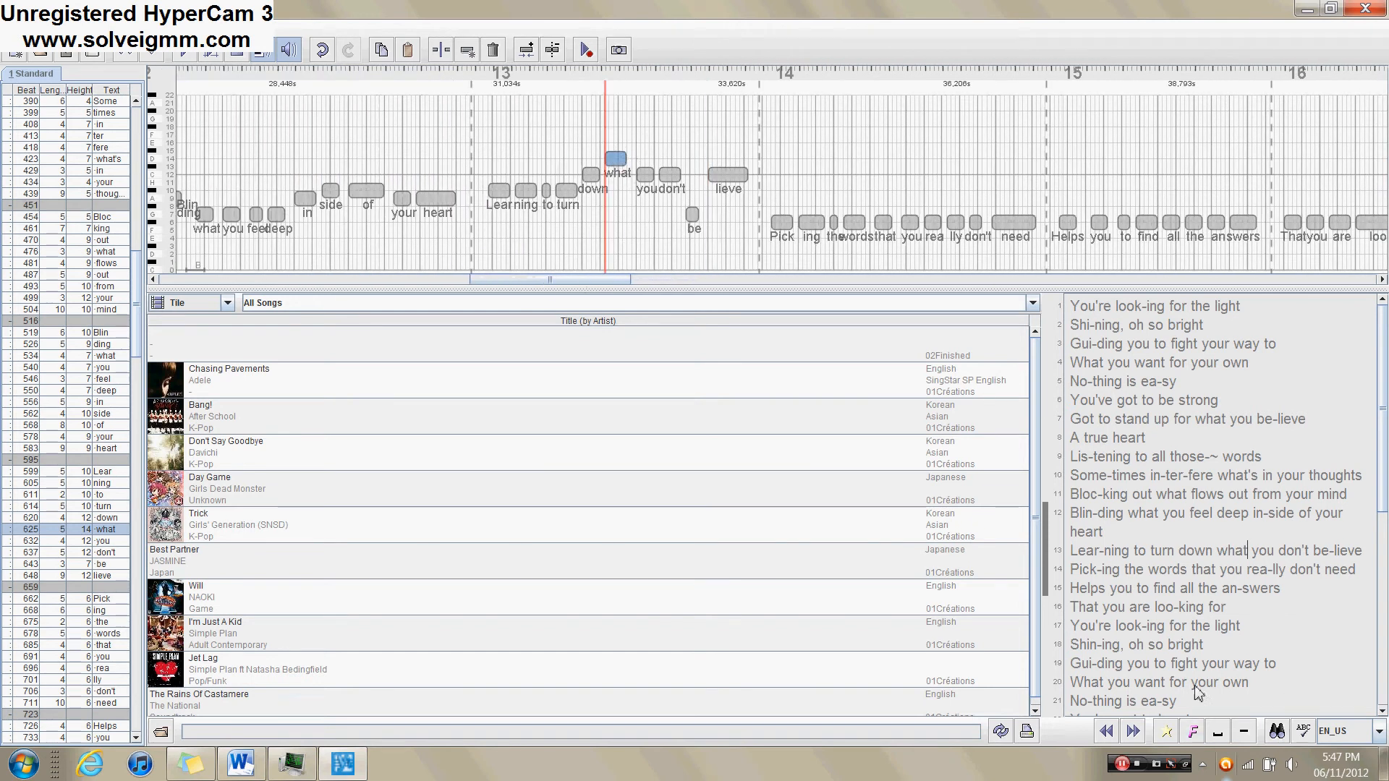
left_click(1166, 732)
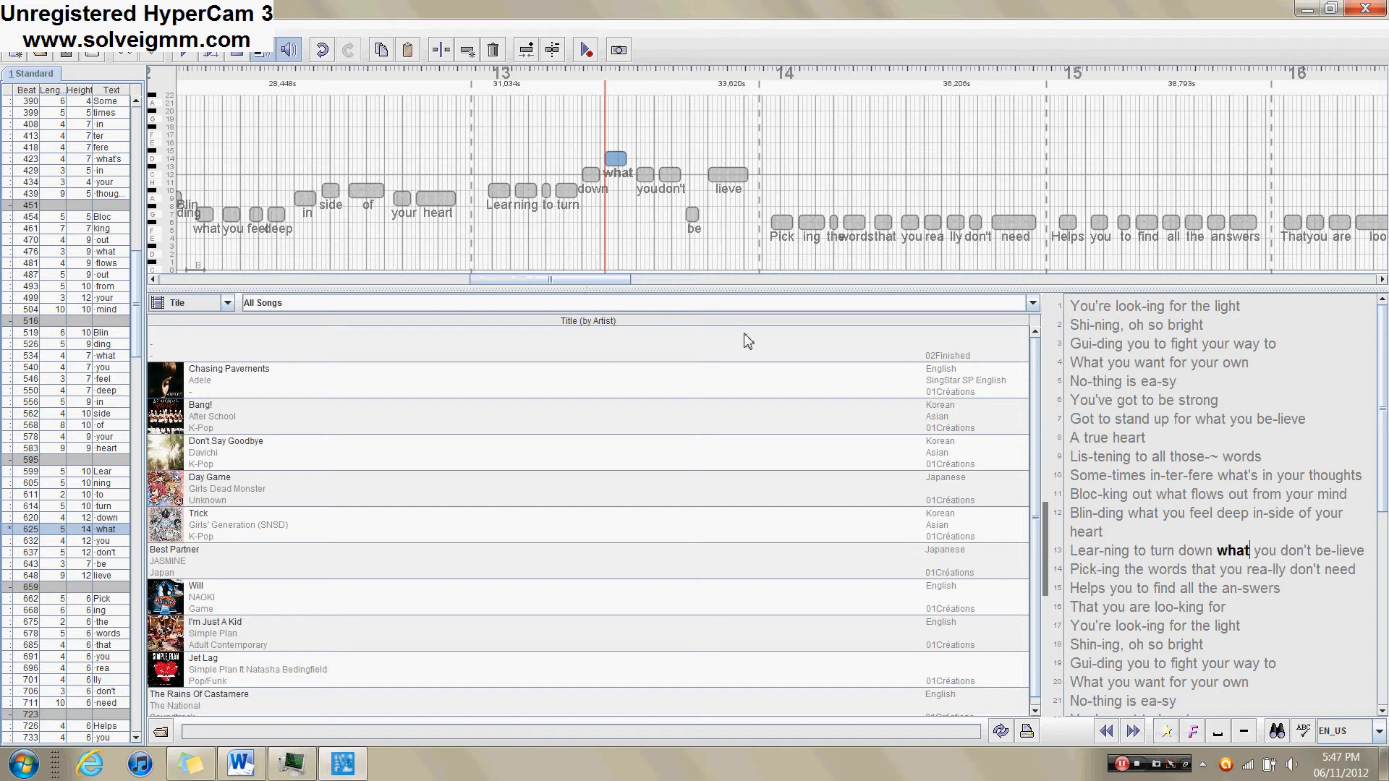
left_click(732, 243)
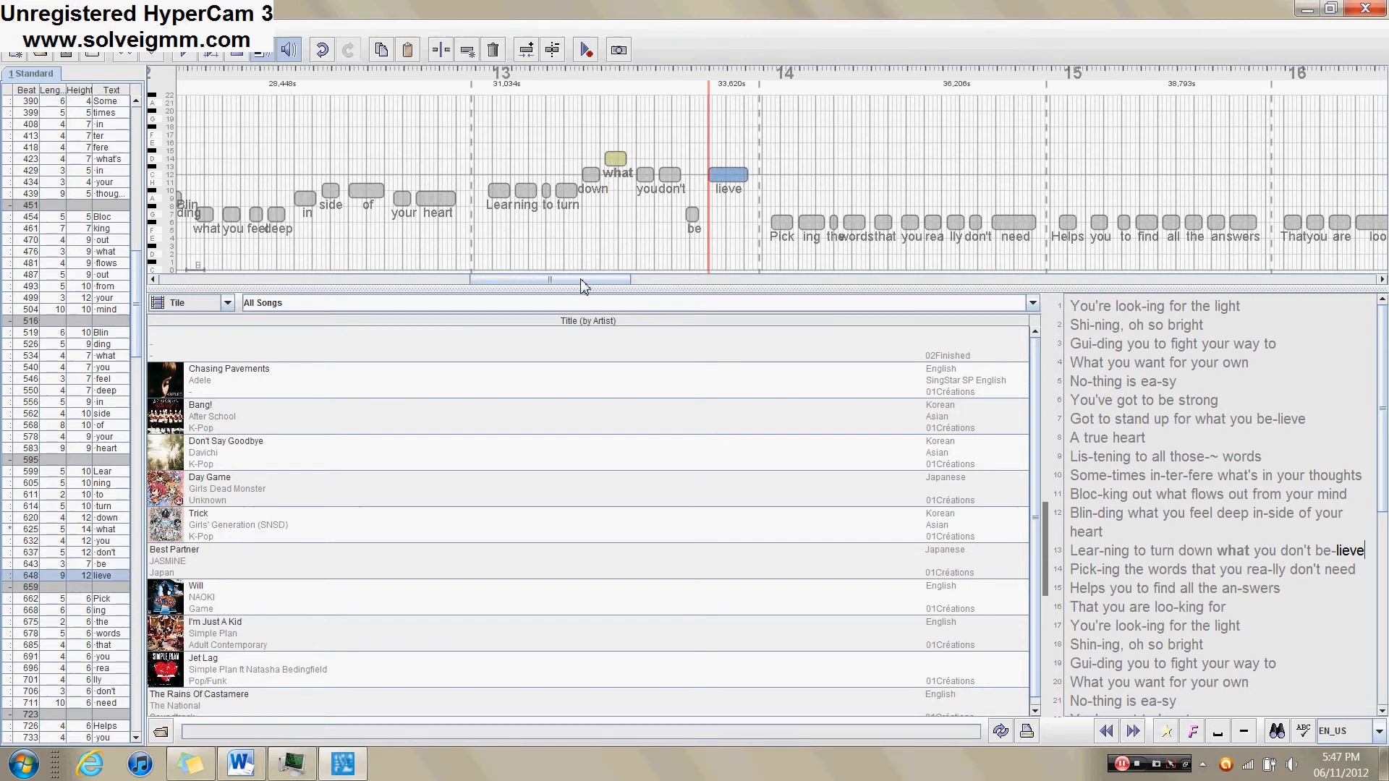
- Save the song, overwriting the existing file
left_click_drag(584, 286, 606, 284)
key("ctrl+s")
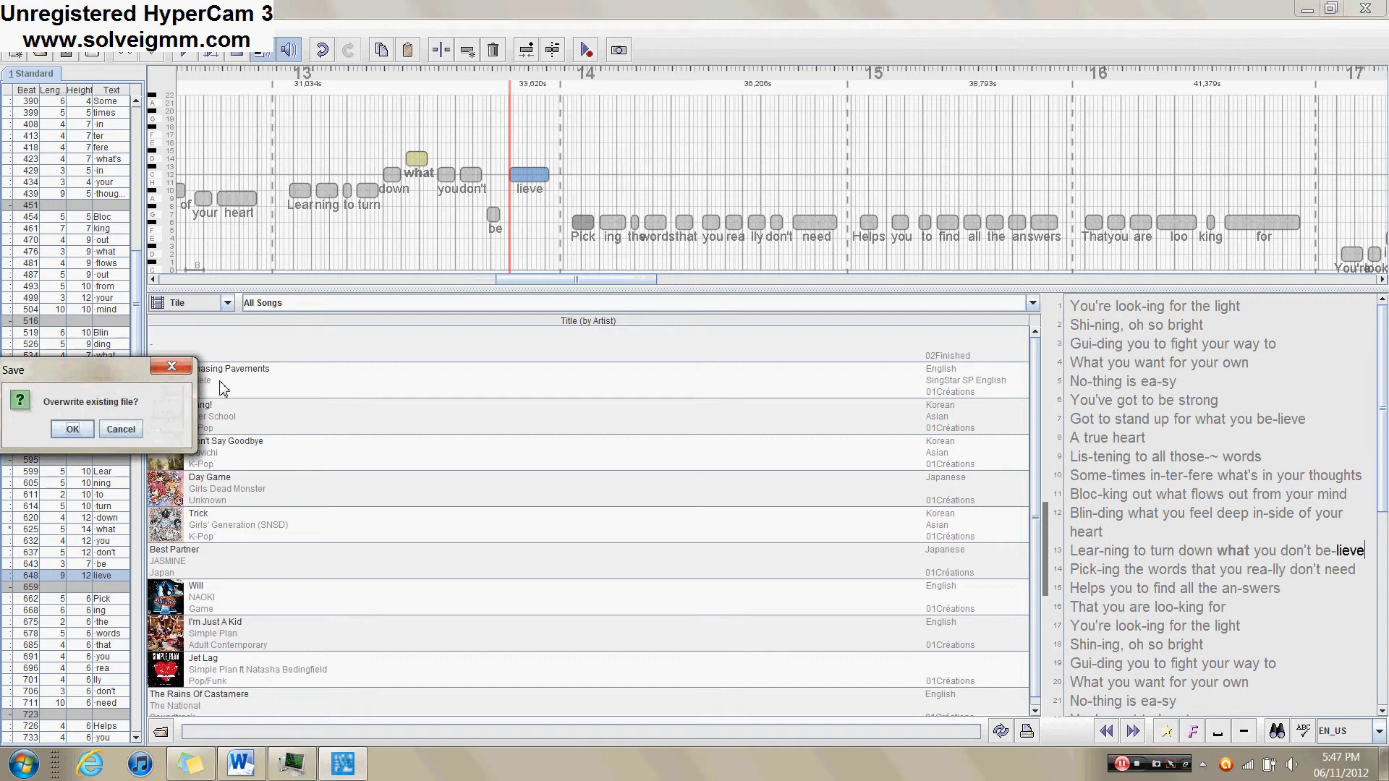
left_click(73, 429)
- Raise the "Pick" and "ing" notes that open line 14 to height 9
left_click(579, 226)
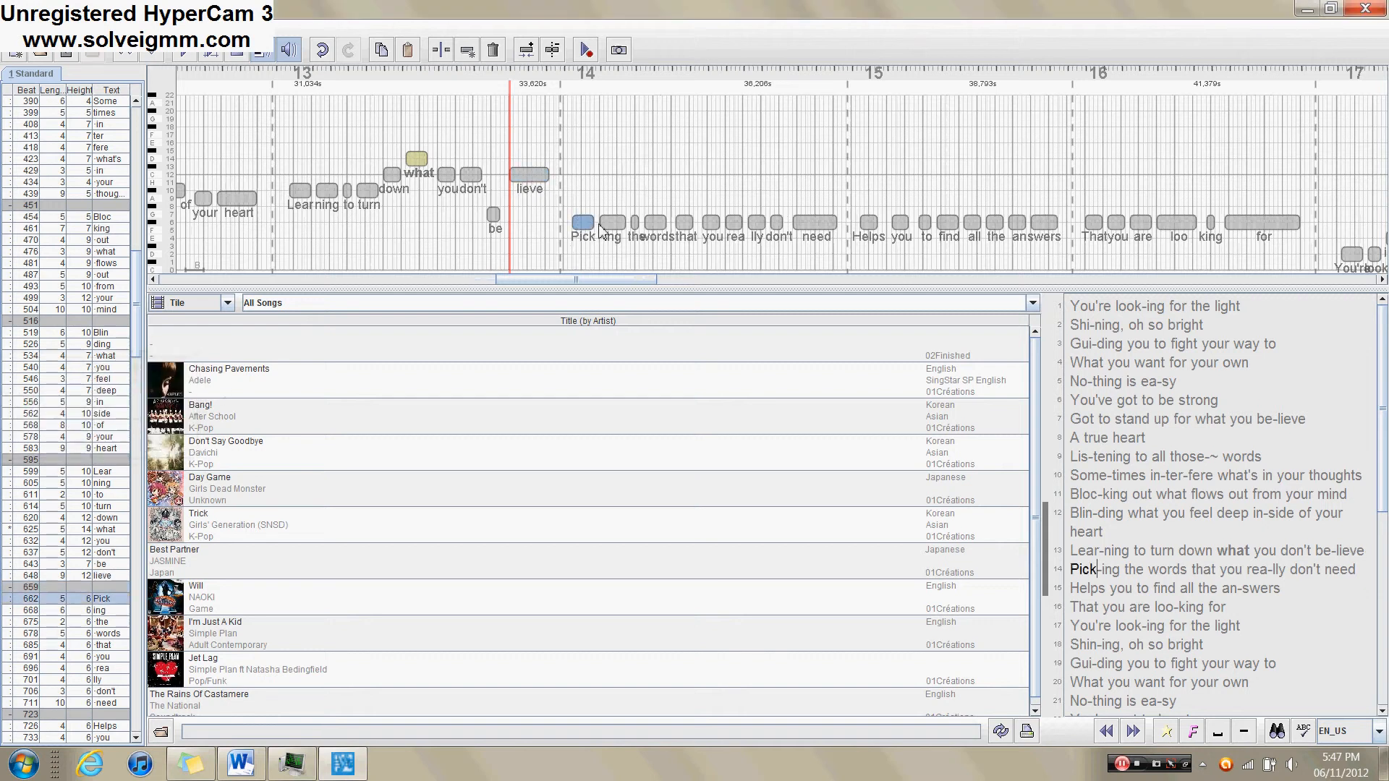
key("Up")
key("Up")
key("Up")
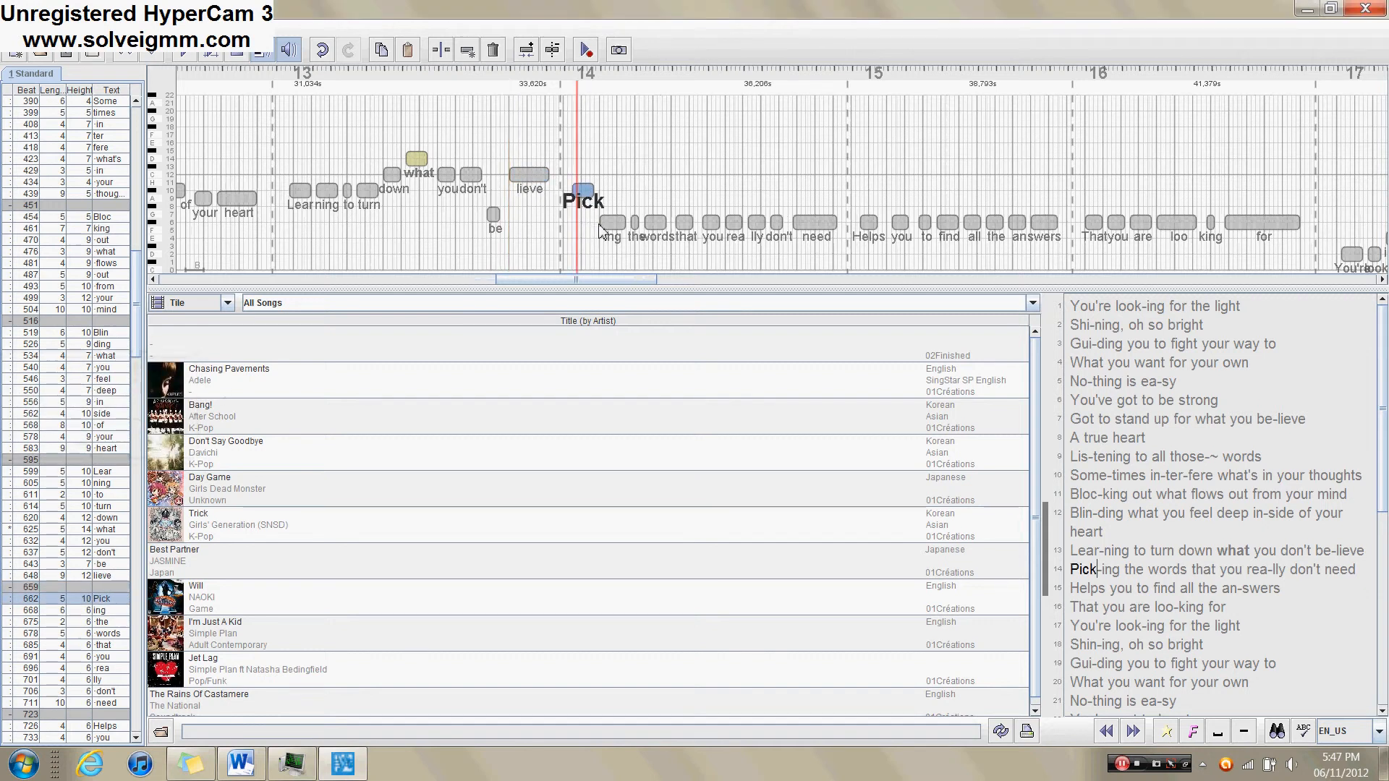
key("Right")
key("Up")
key("Up")
key("Up")
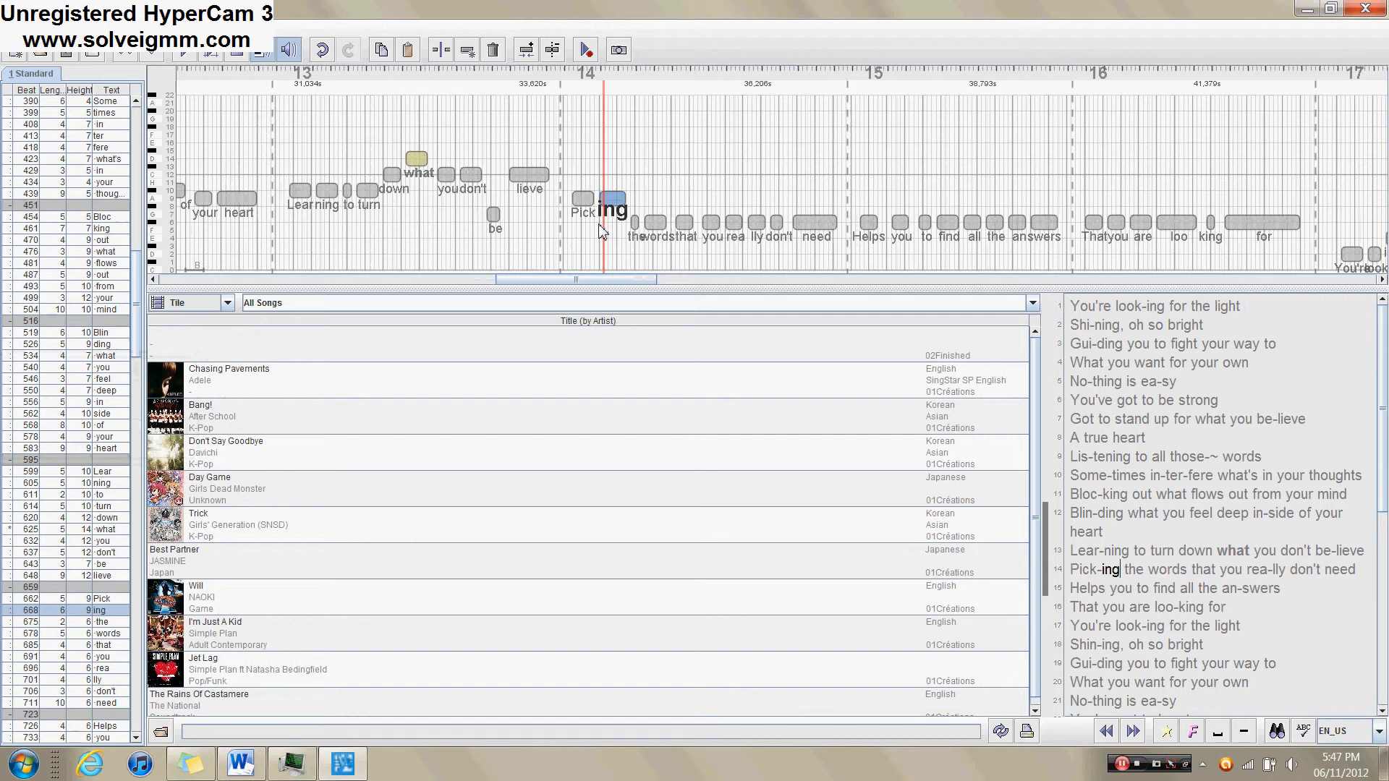
- Raise the "the" and "words" notes of line 14 to height 9 and the "that" note to height 10
key("Right")
key("Right")
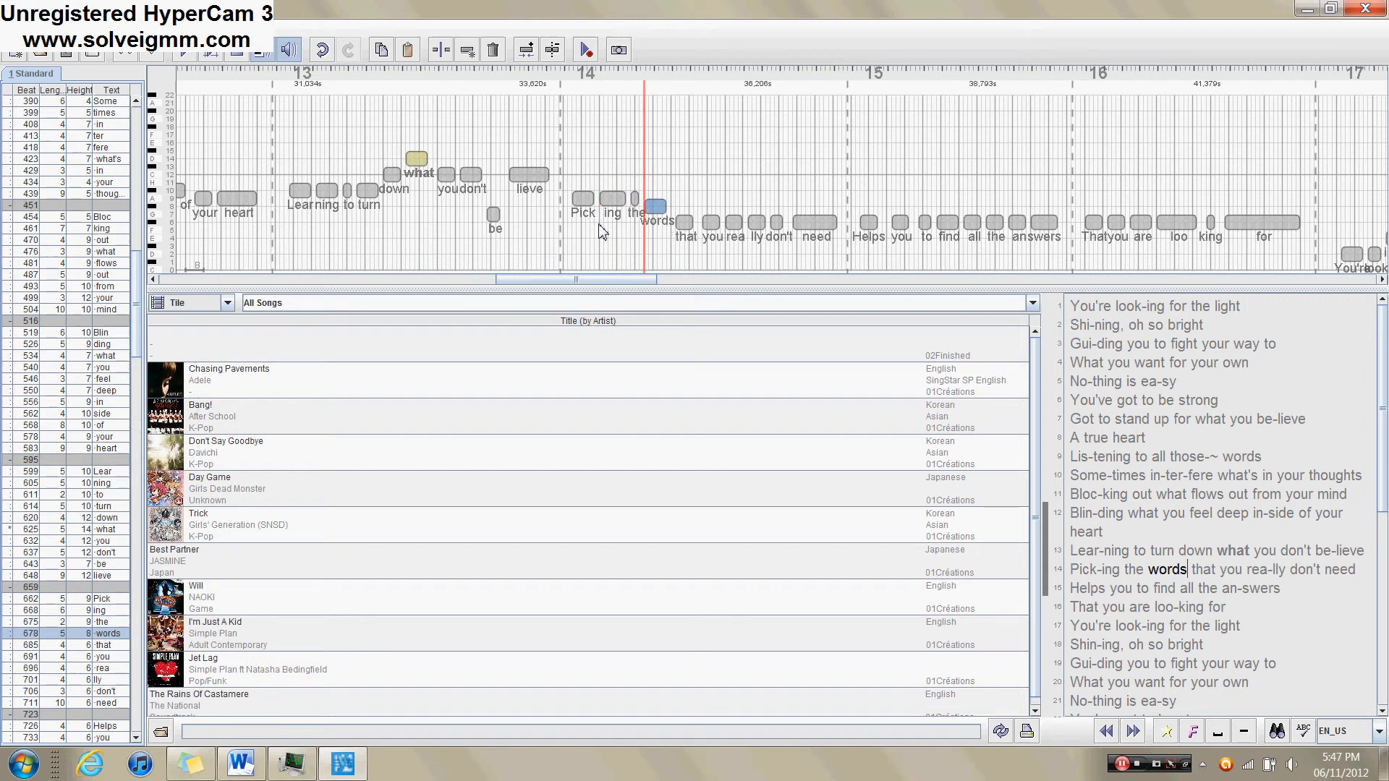
key("Up")
key("Right")
key("Up")
key("Up")
key("Up")
key("Up")
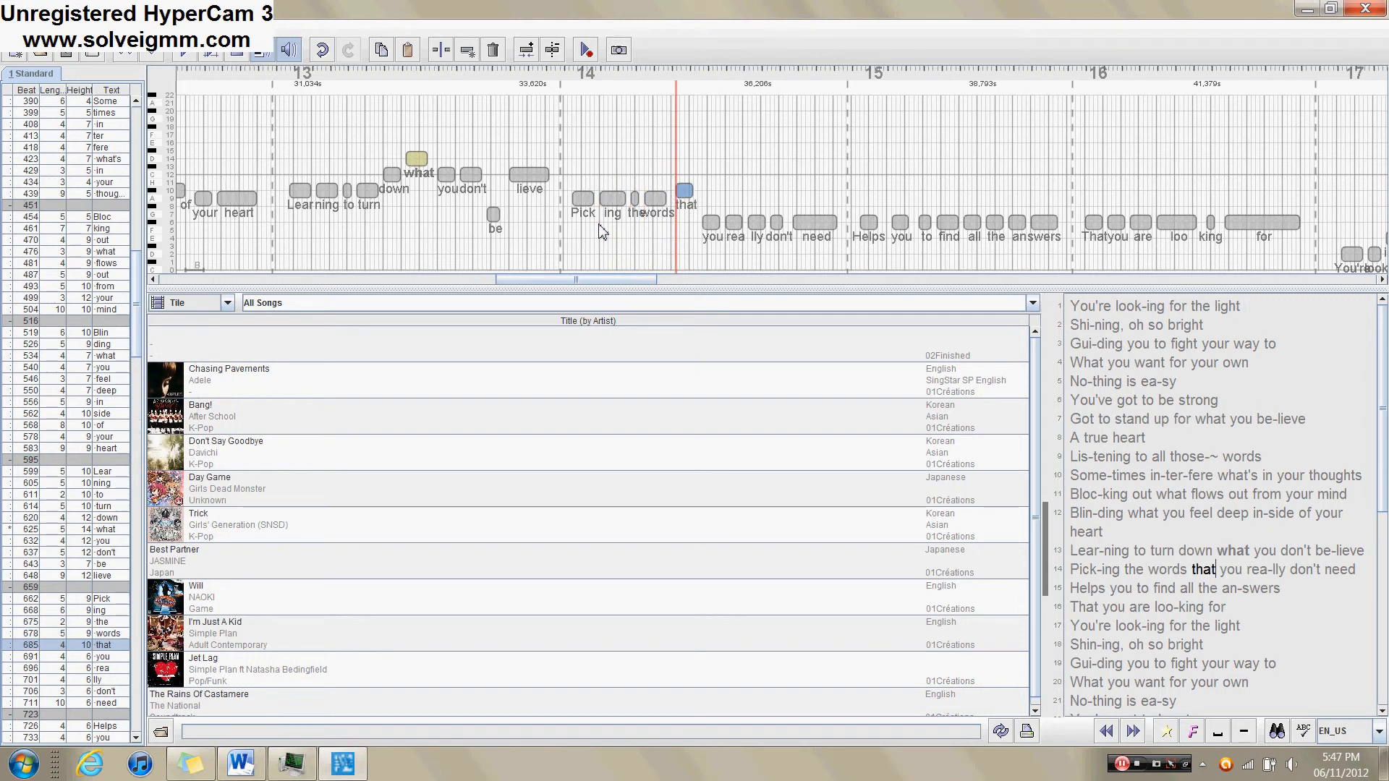
- Raise the "you" note of line 14 to height 12 and the "rea" note to height 10
key("Right")
key("Up")
key("Up")
key("Up")
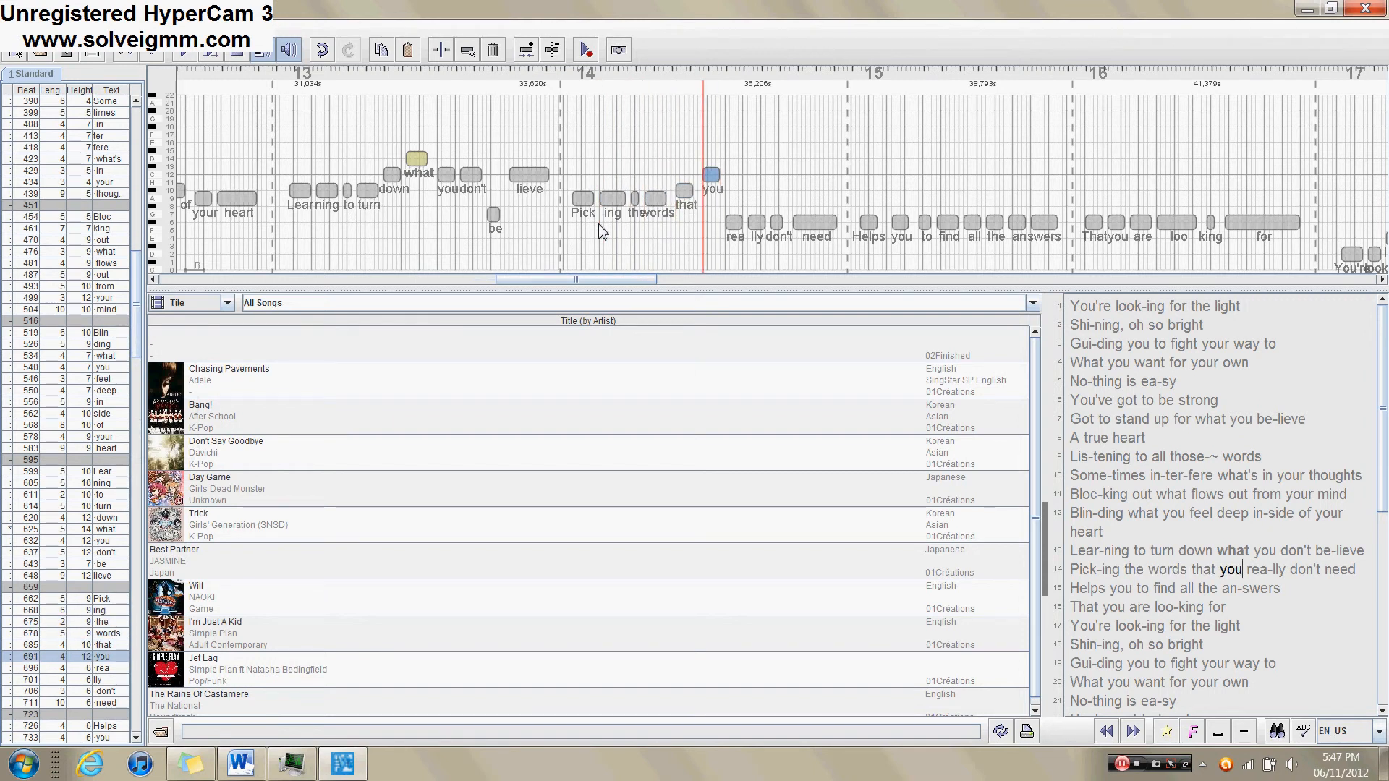
key("Right")
key("Up")
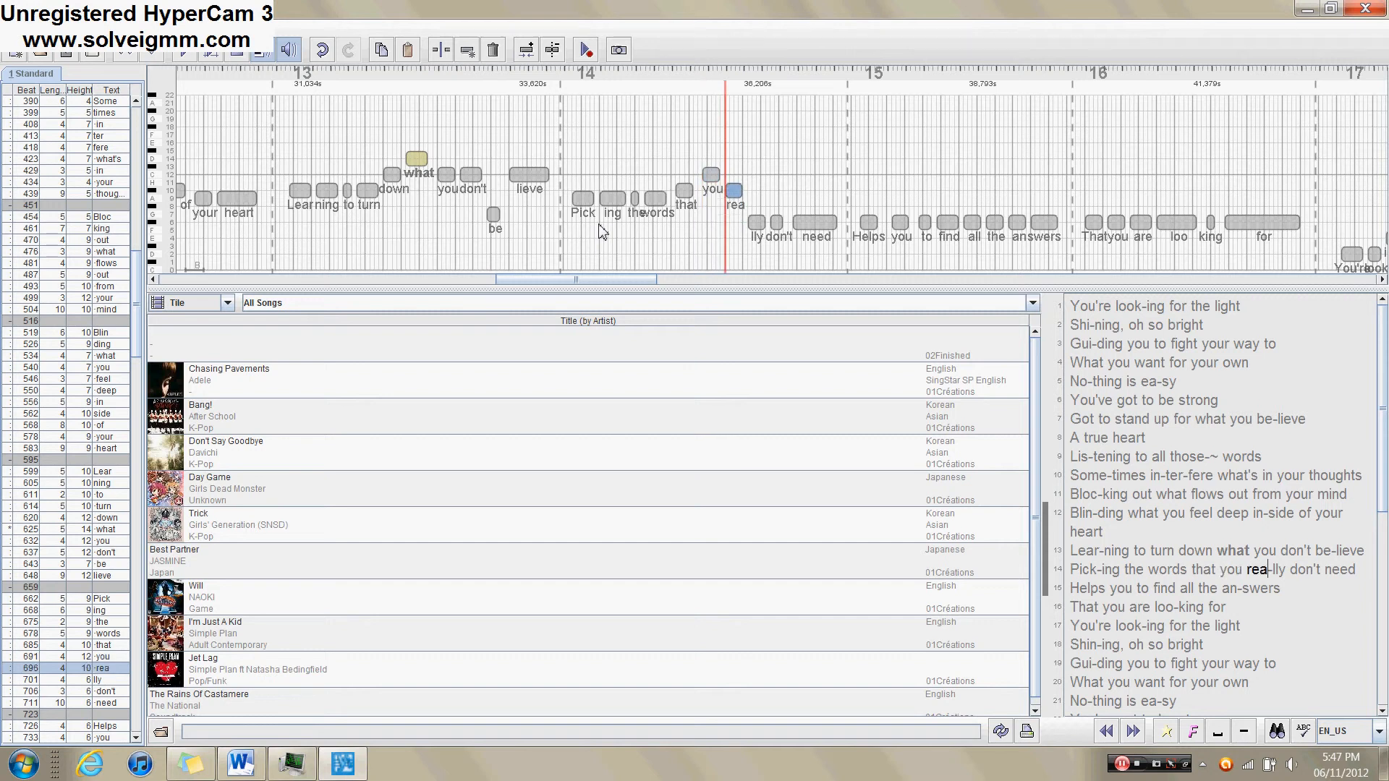
key("Up")
- Set the "lly" note of line 14 to height 10 and the "don't" note to height 5
key("Right")
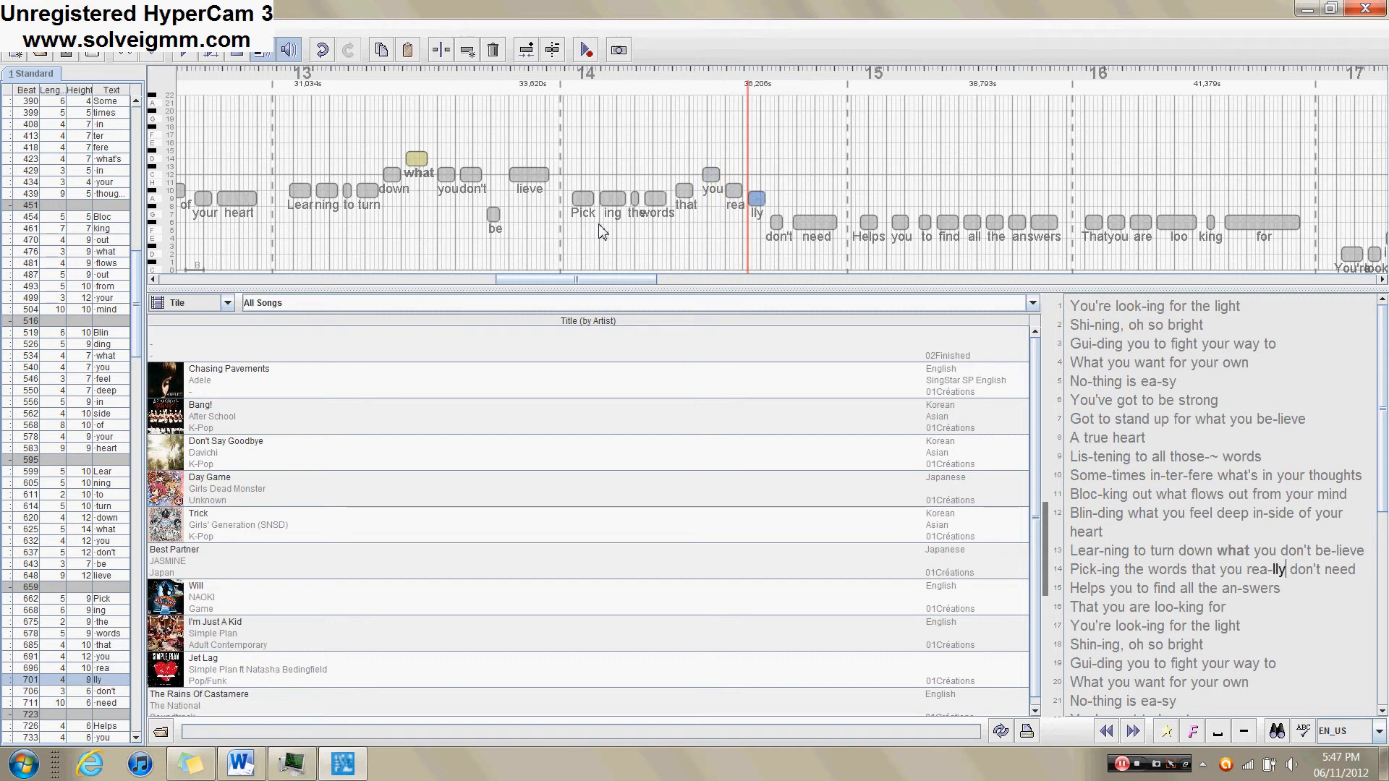
key("Right")
key("Up")
key("Up")
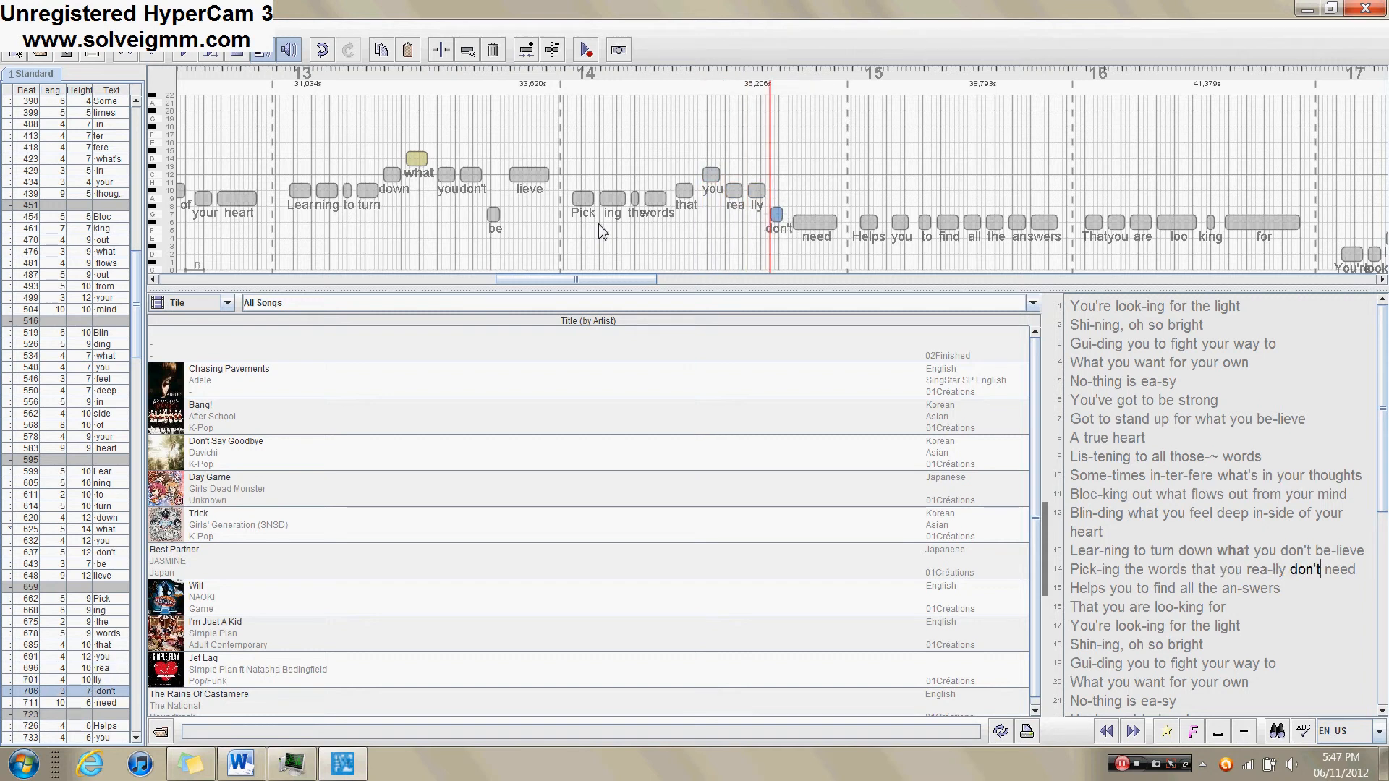
key("Up")
- Raise the final "need" note of line 14 to height 10 and play the line back
key("Right")
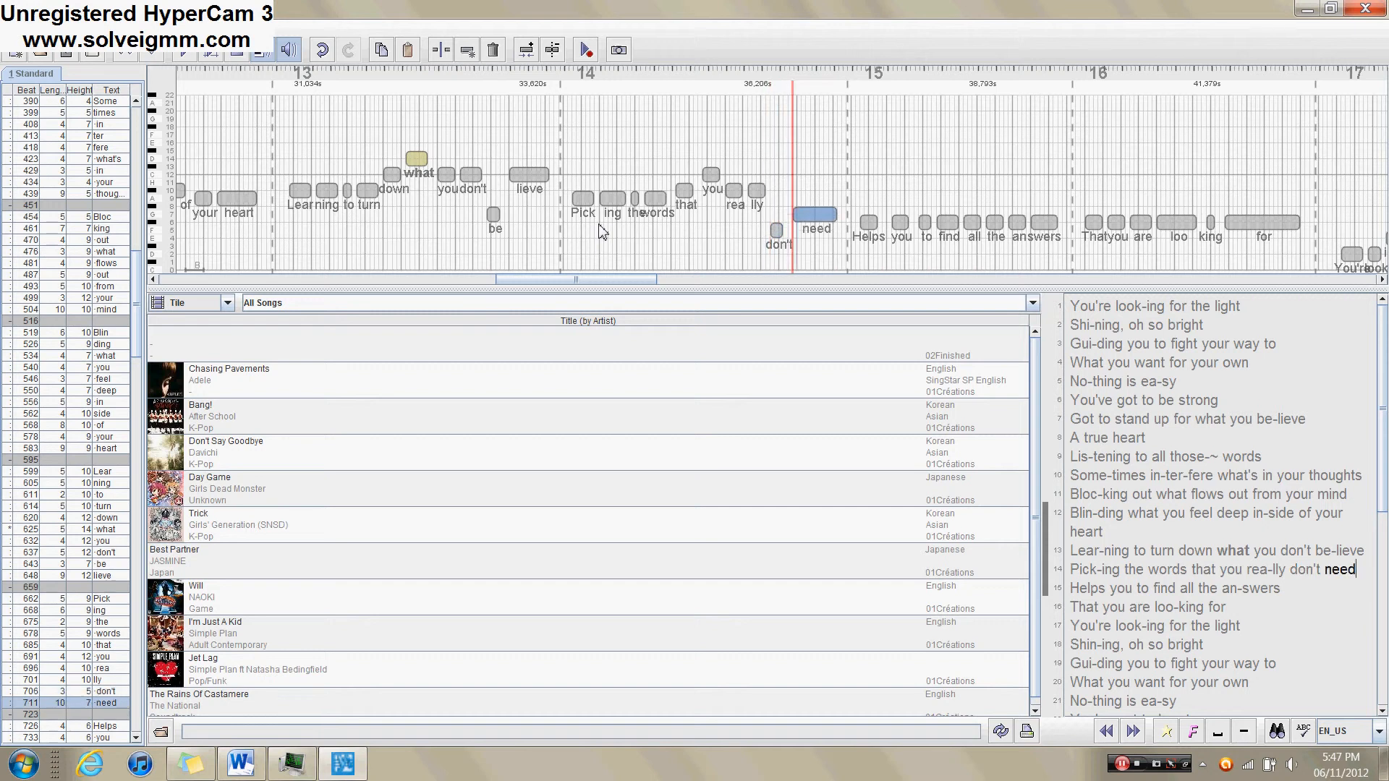
key("Up")
key("Up")
key("Up")
key("Up")
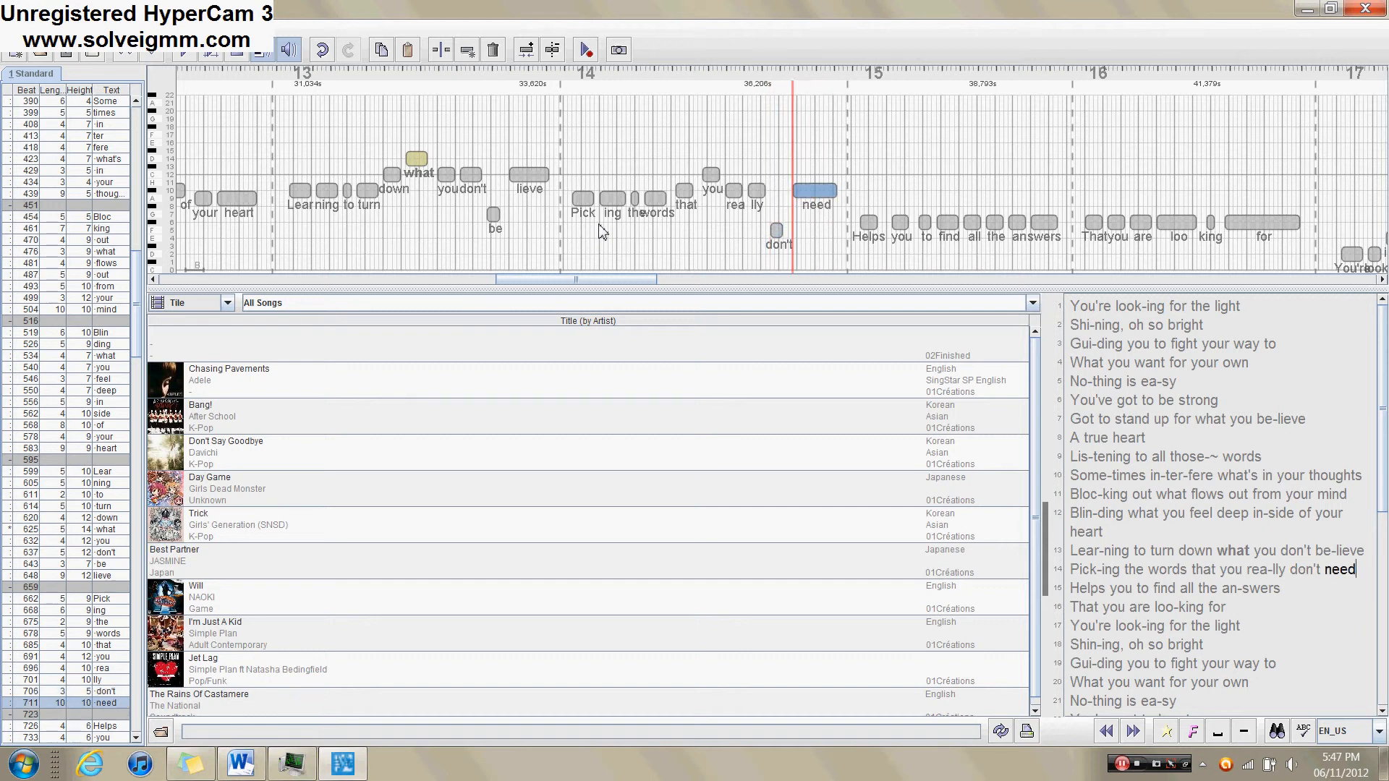
key("p")
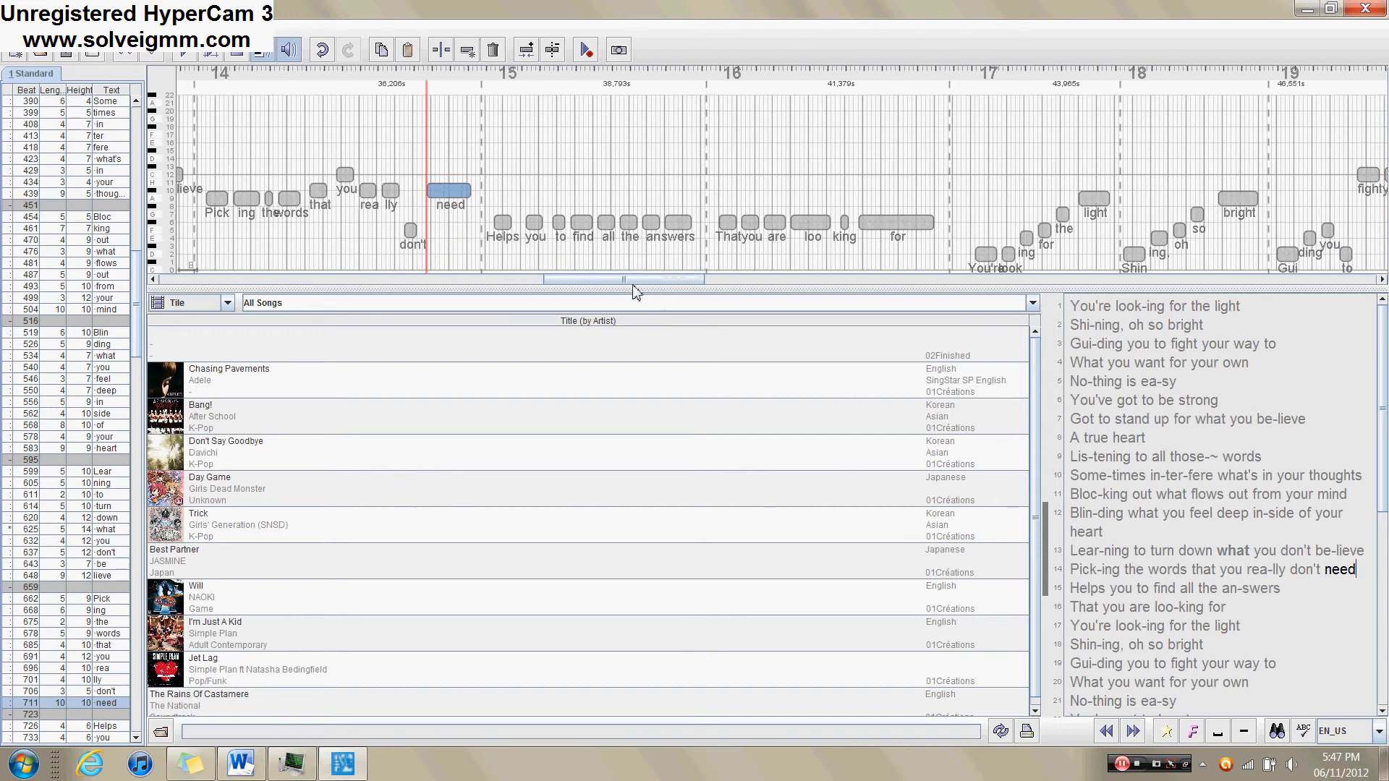
- Set the "Helps" note that opens line 15 to height 7 and listen to it
left_click(502, 224)
key("Up")
key("Up")
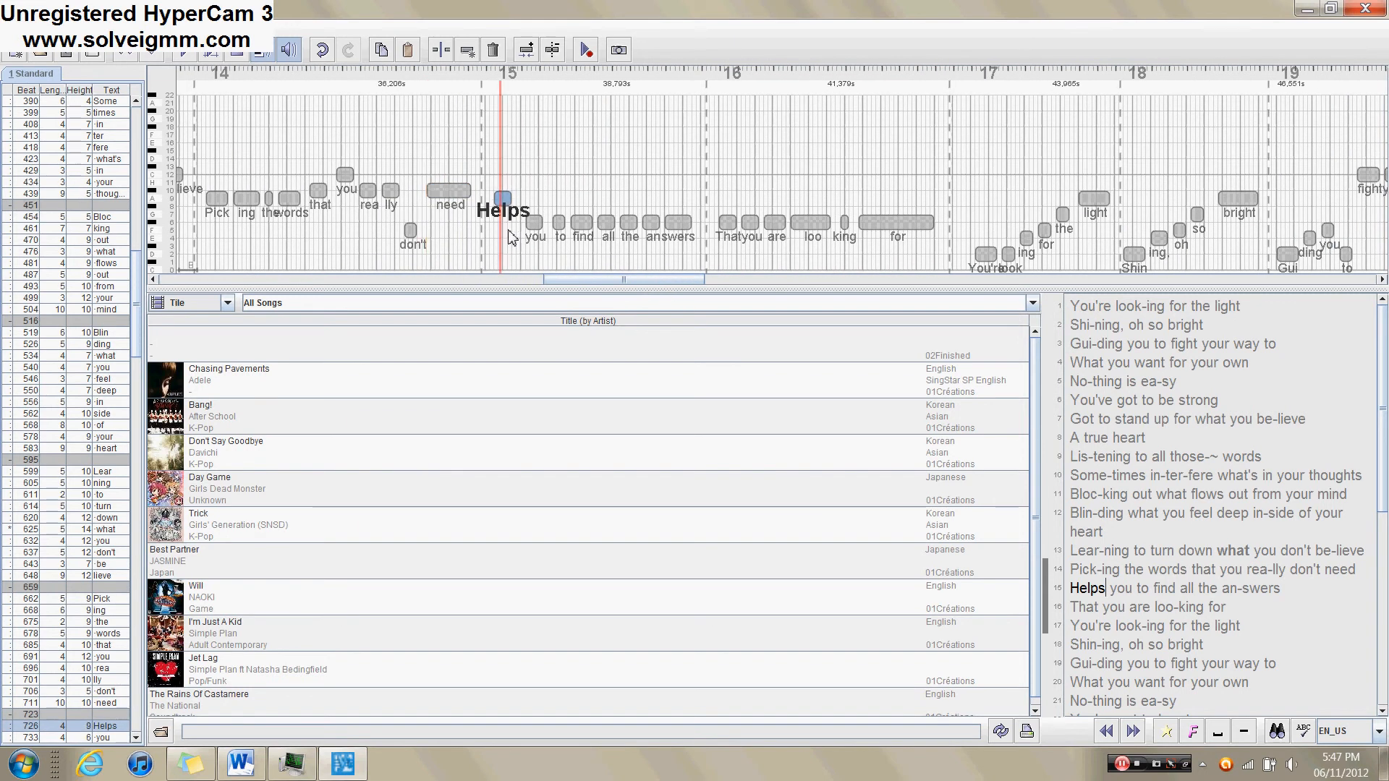
key("Right")
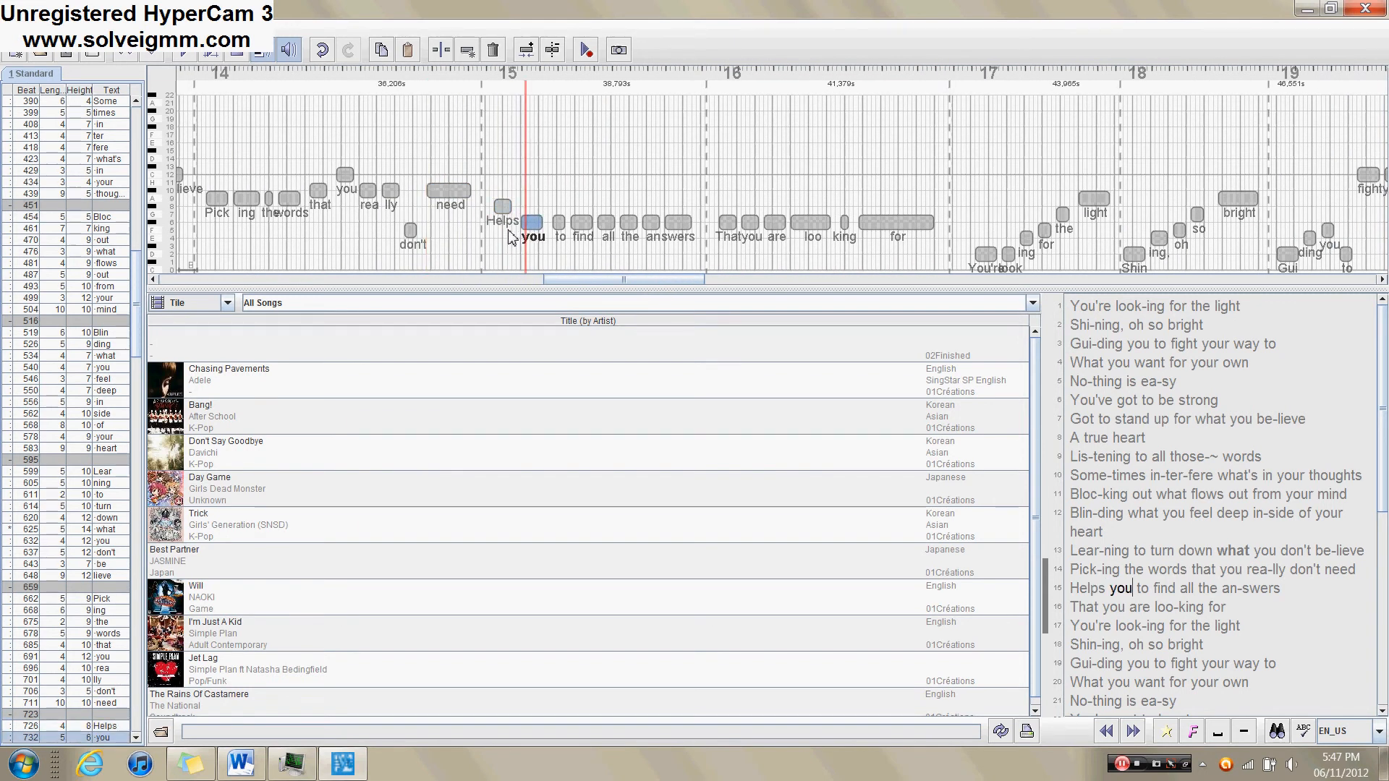
key("Left")
key("Down")
key("space")
key("space")
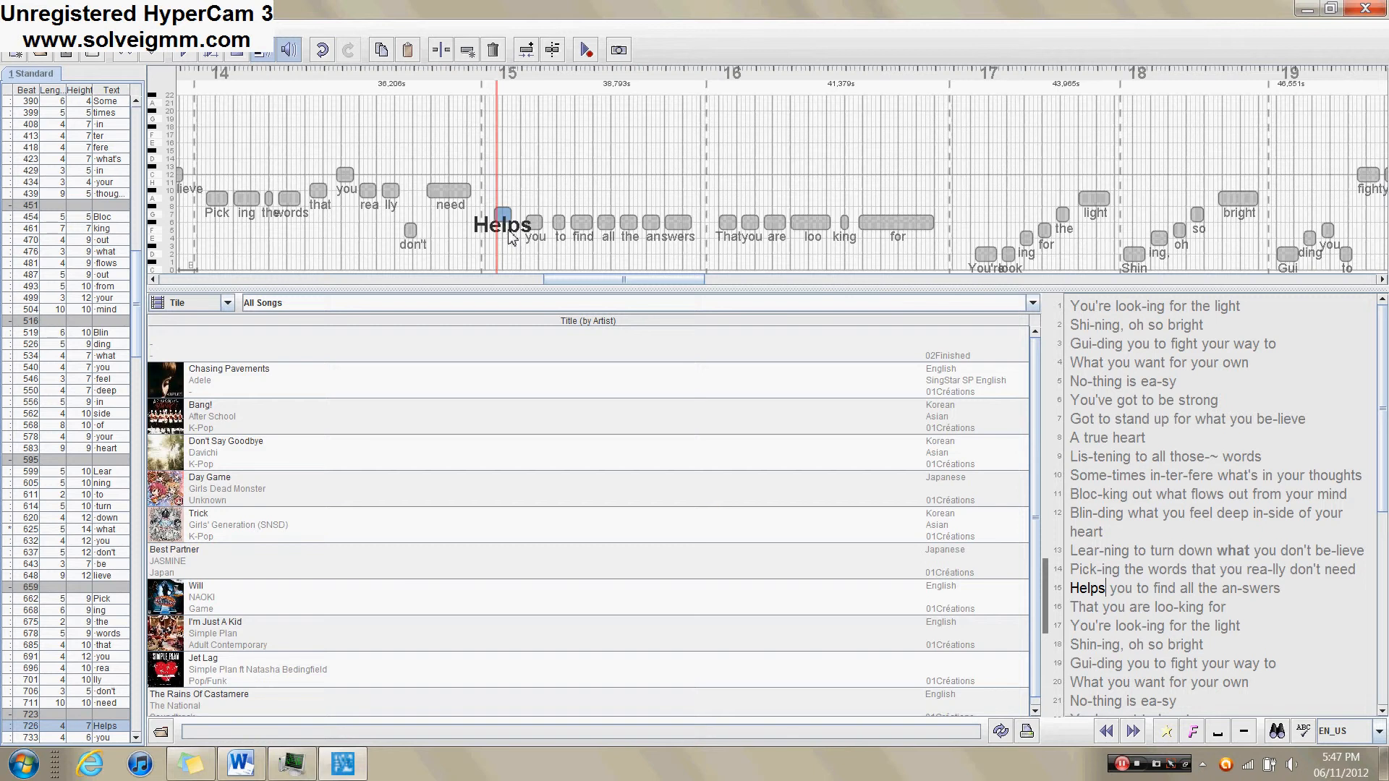
- Raise the "you", "to" and "find" notes of line 15 to height 7
key("Right")
key("Up")
key("Right")
key("Up")
key("Right")
key("Up")
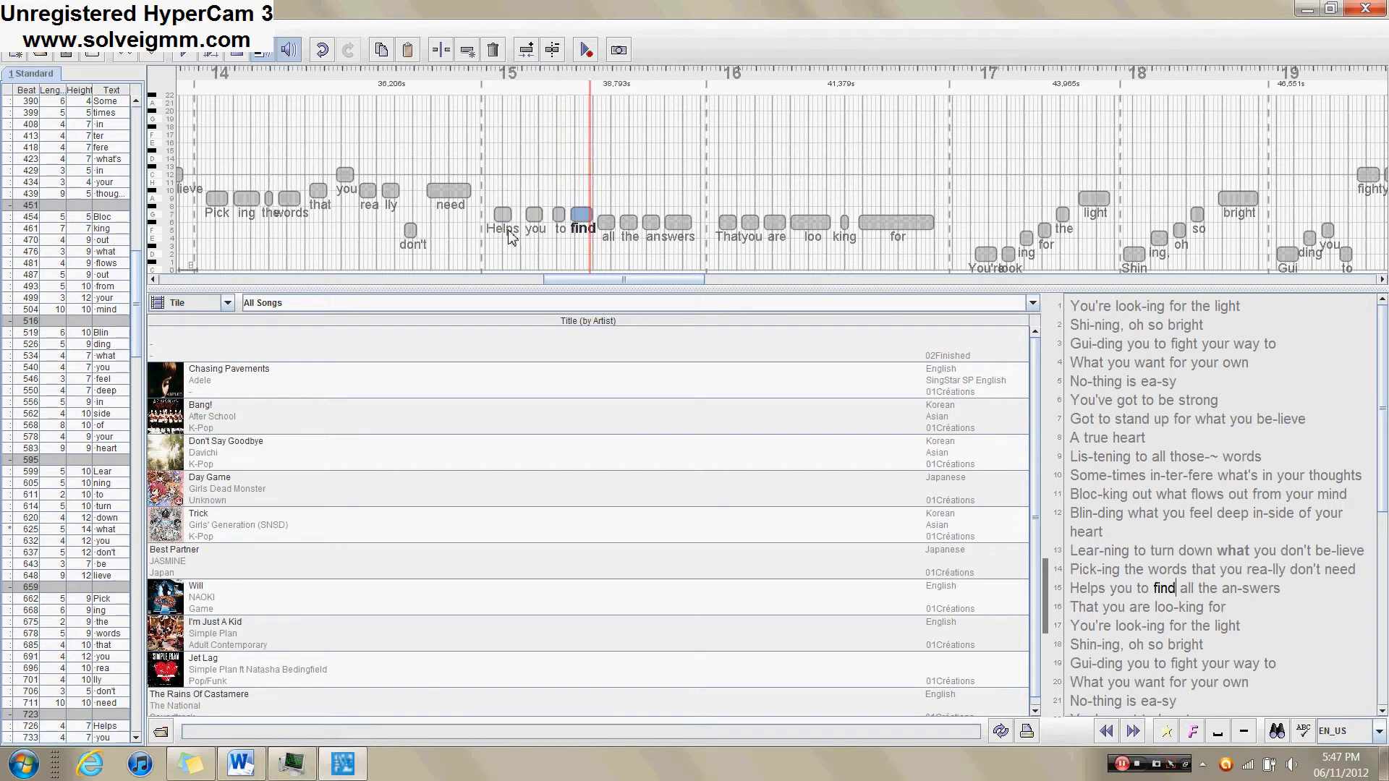
- Set the "all" note of line 15 to height 9 and the "the" note to height 10
key("Right")
key("Up")
key("Up")
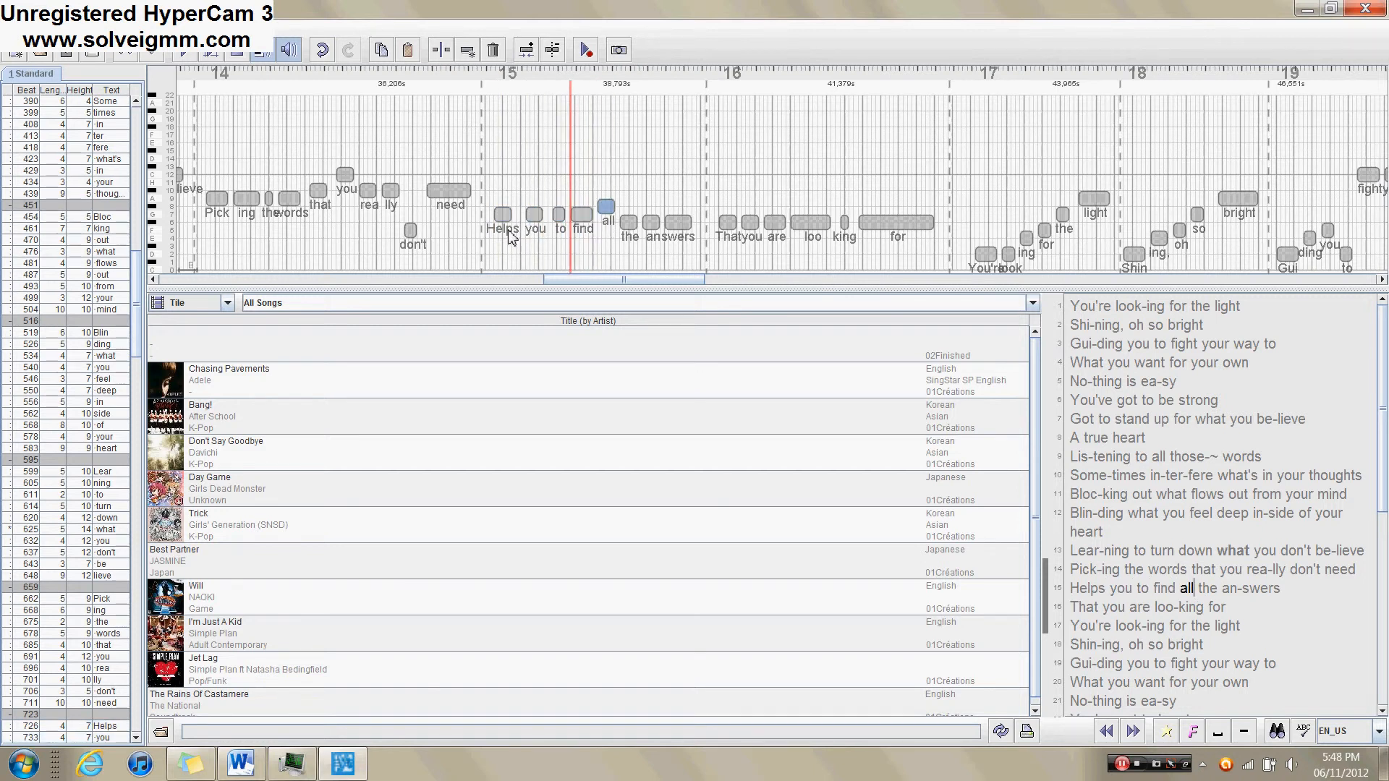
key("Right")
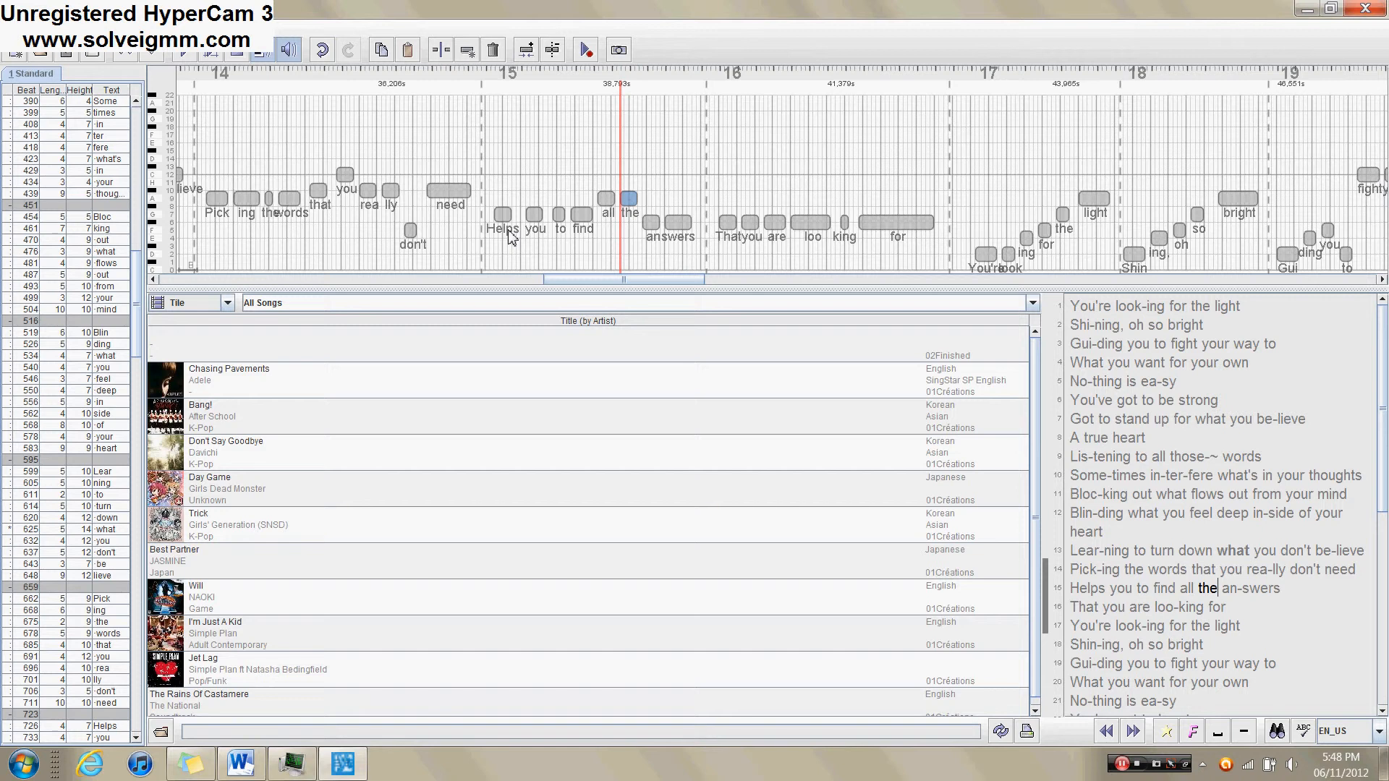
key("Up")
- Raise the closing "an" and "swers" notes of line 15 to height 9
key("Right")
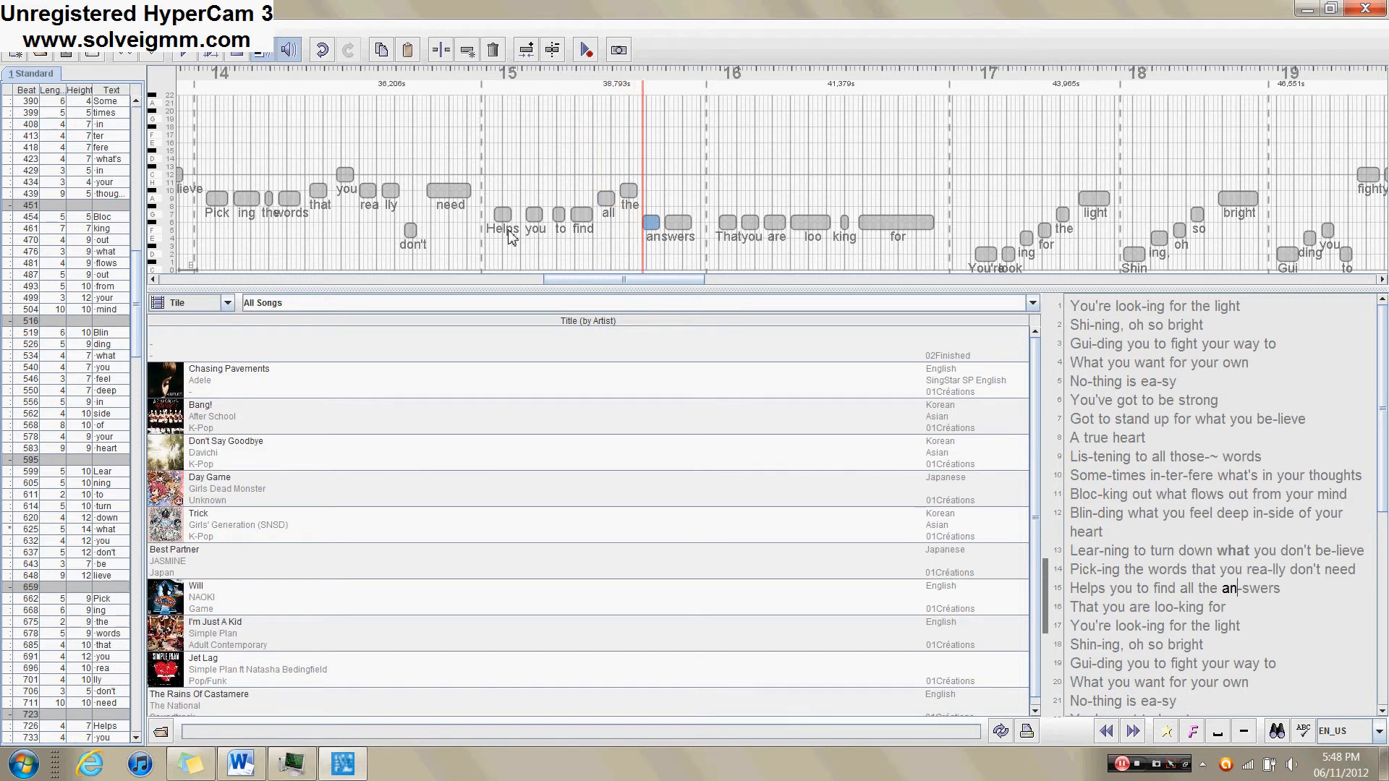
key("Up")
key("Right")
key("Up")
key("Up")
key("Up")
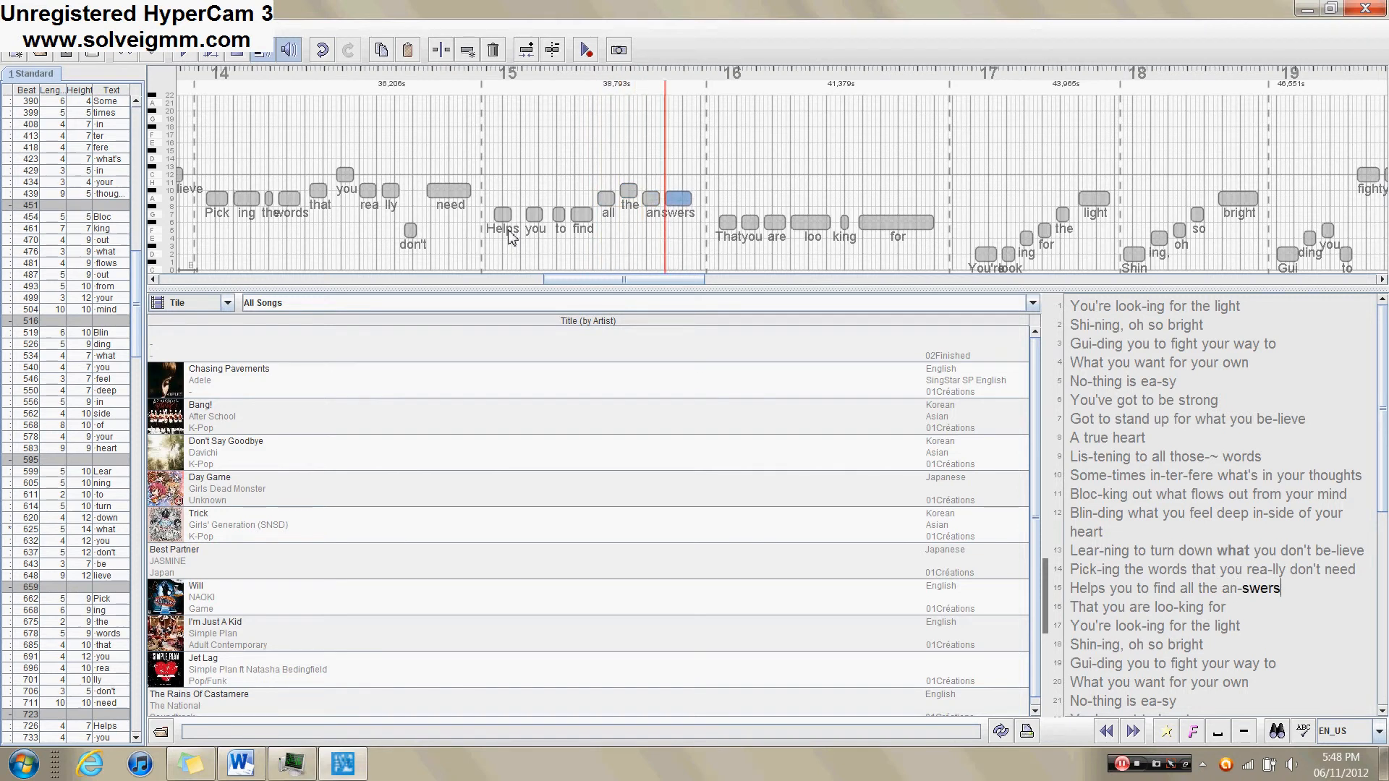
- Set the "That" note that opens line 16 to height 9
key("Right")
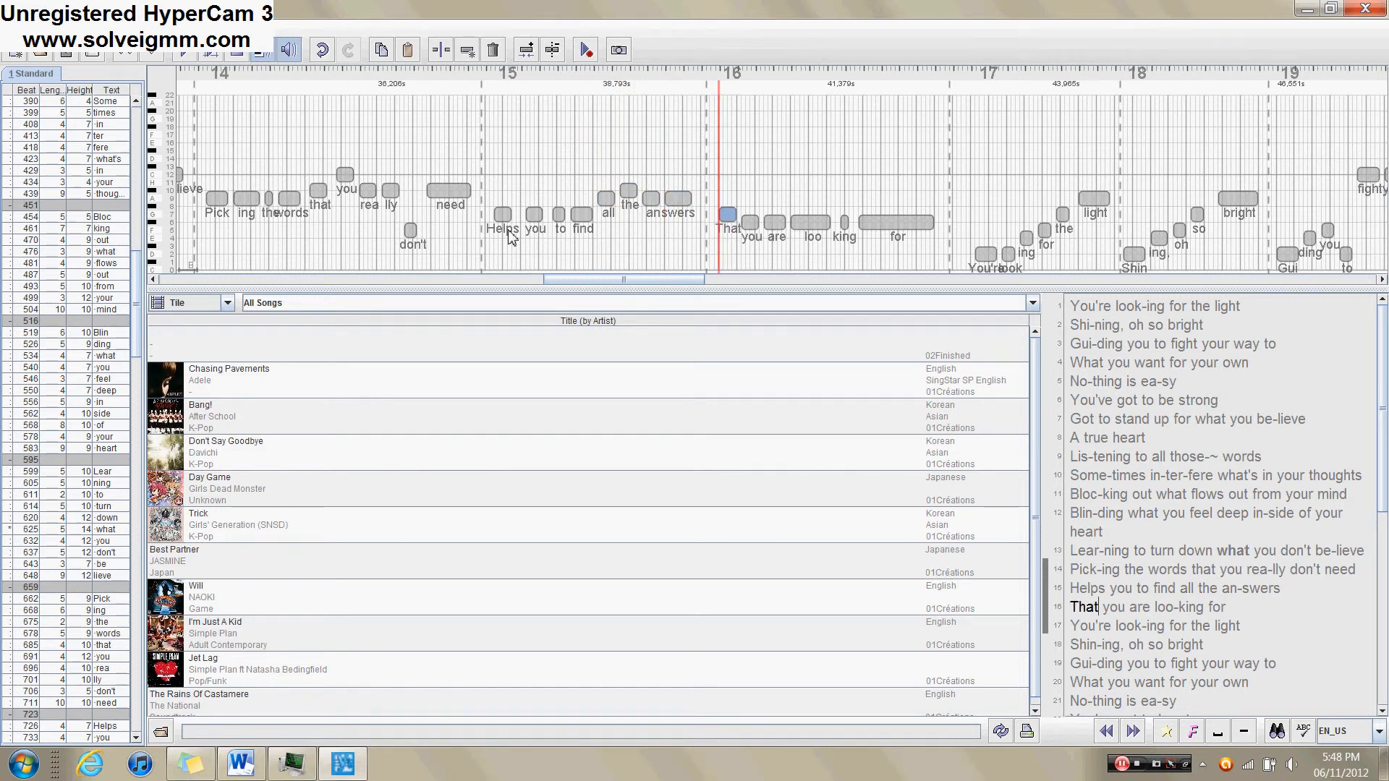
key("Up")
key("Up")
- Raise the "you" note of line 16 to height 13, playing it back to compare with the vocal
key("Right")
key("Up")
key("Up")
key("Up")
key("Up")
key("Up")
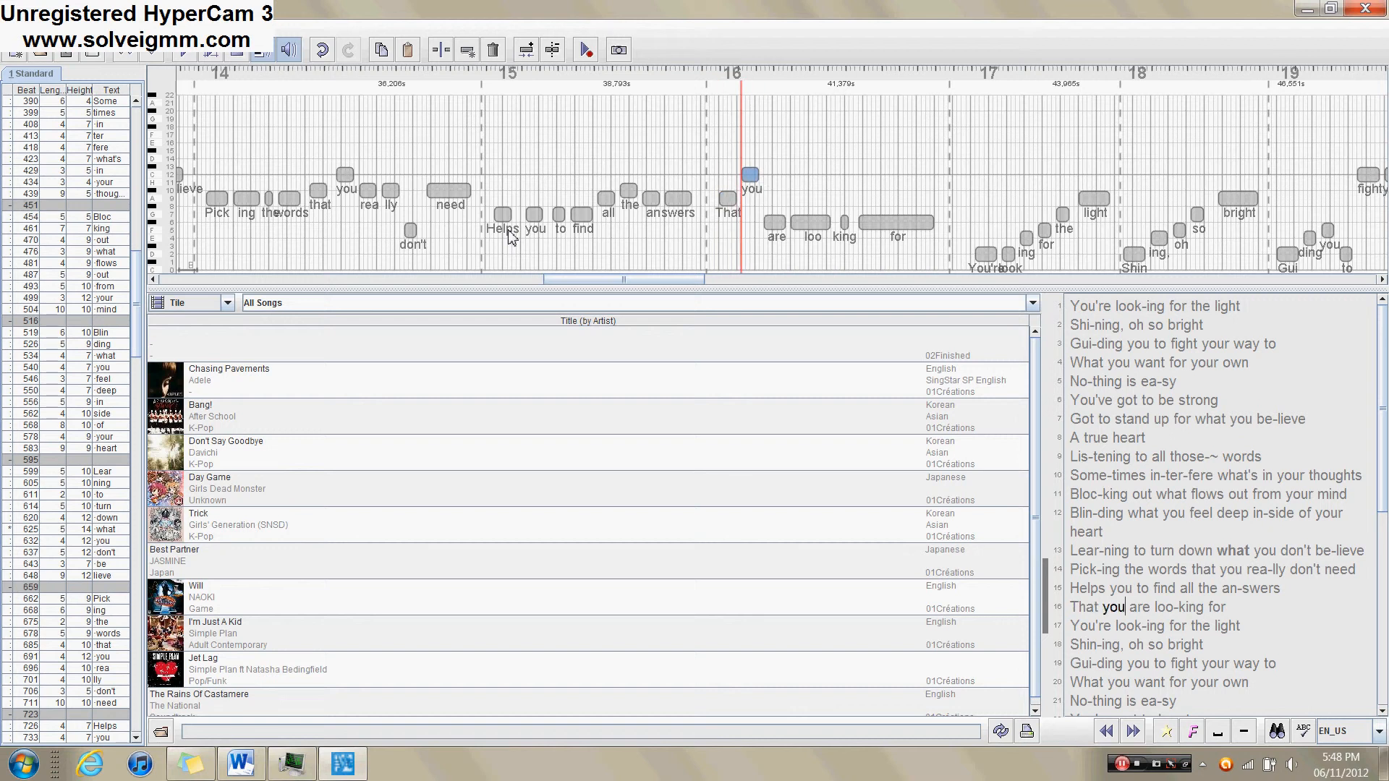
key("space")
key("space")
key("Left")
key("Right")
key("Up")
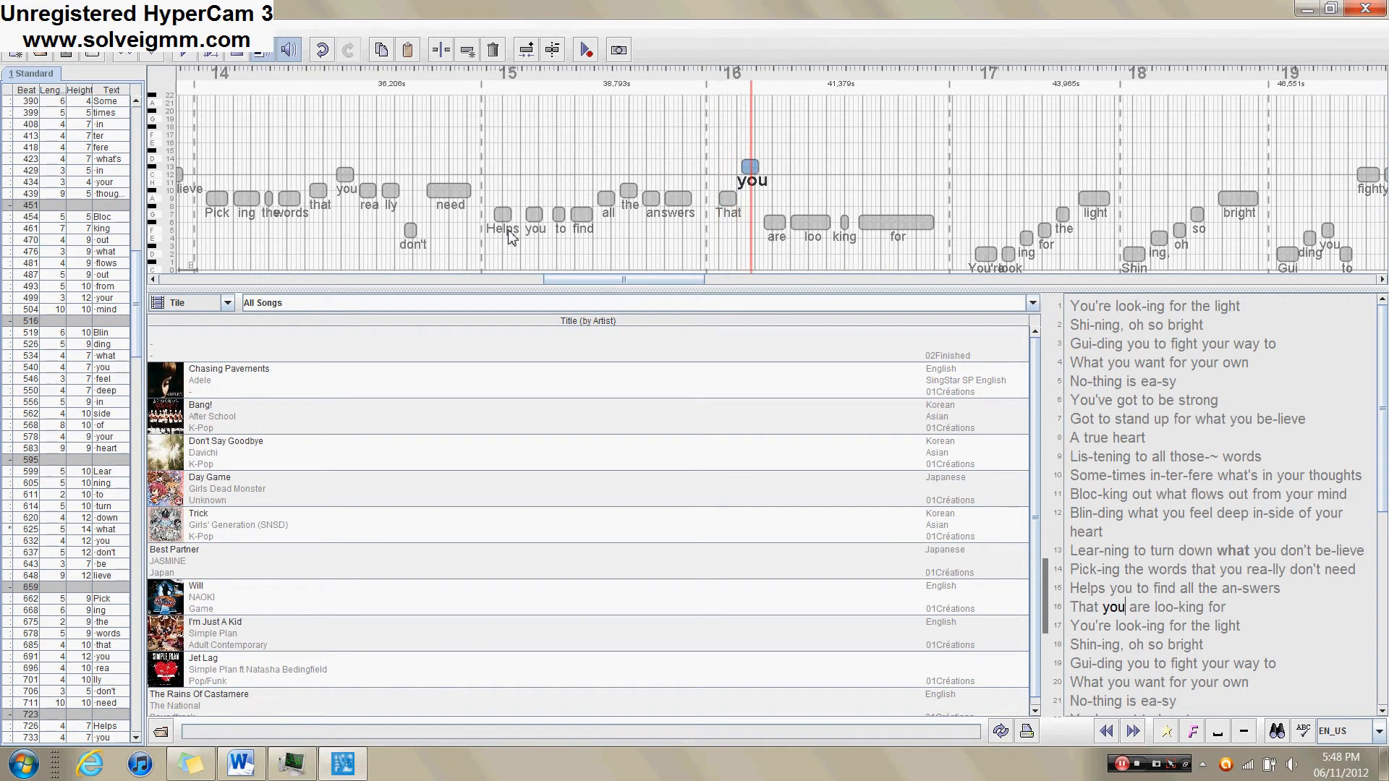
- Raise the "are" note of line 16 to height 16, comparing it by ear with the notes before it
key("Right")
key("Up")
key("Up")
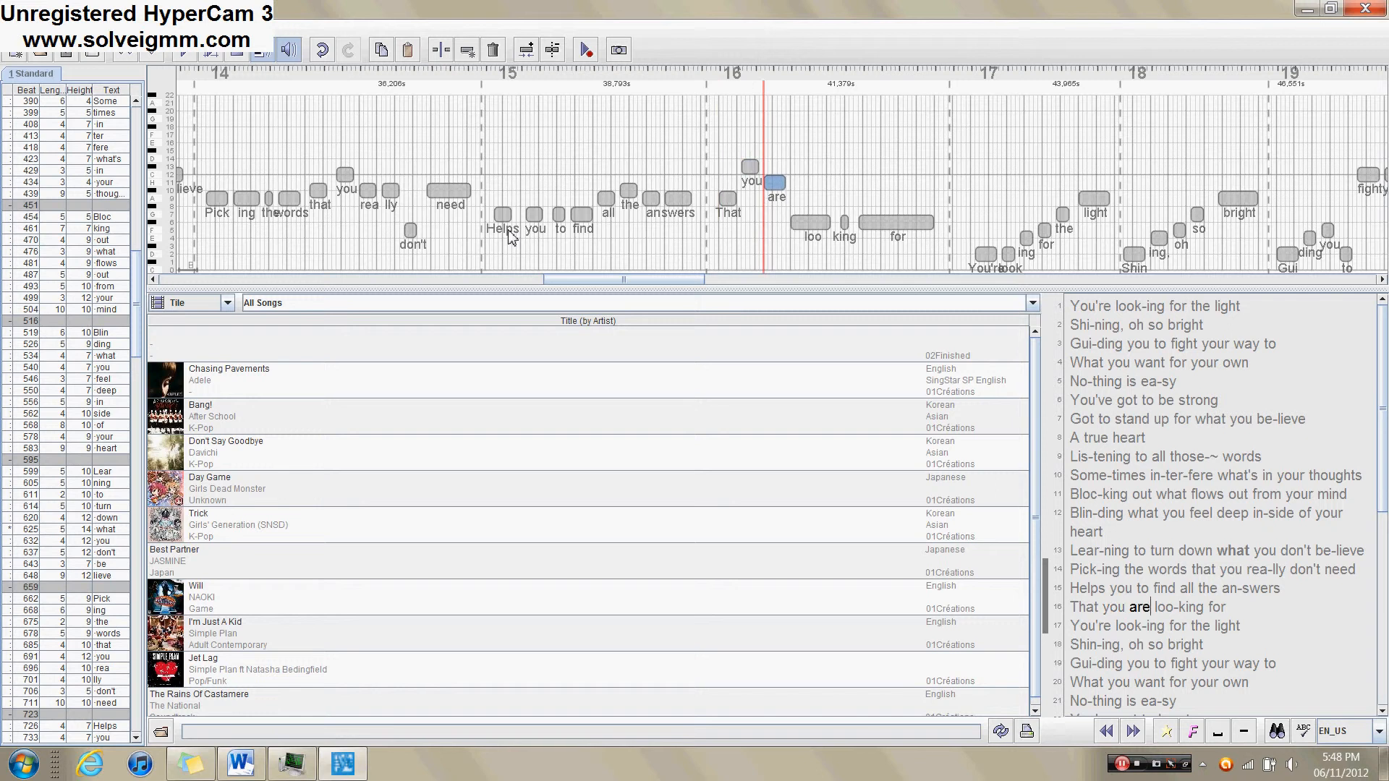
key("Up")
key("Up")
key("Up")
key("Left")
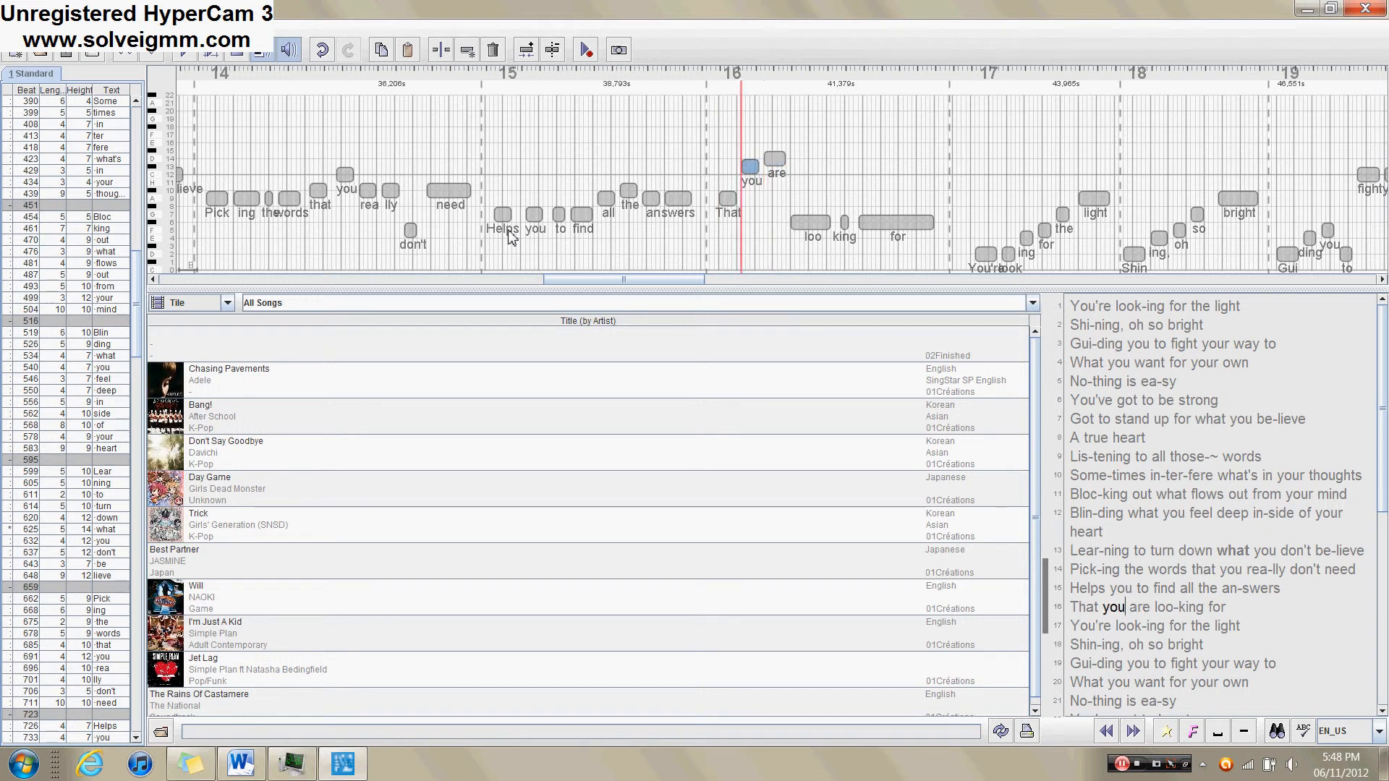
key("Right")
key("Up")
key("Left")
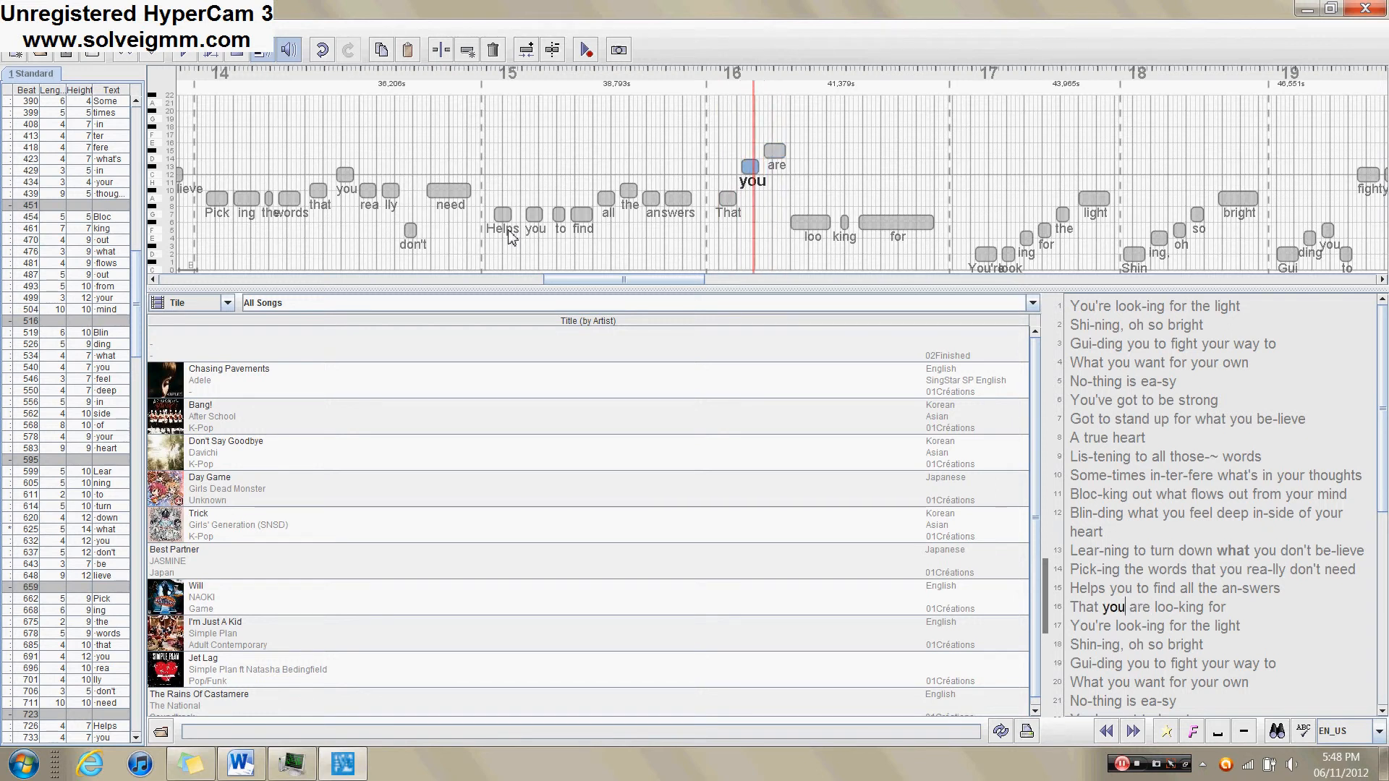
key("Right")
key("Up")
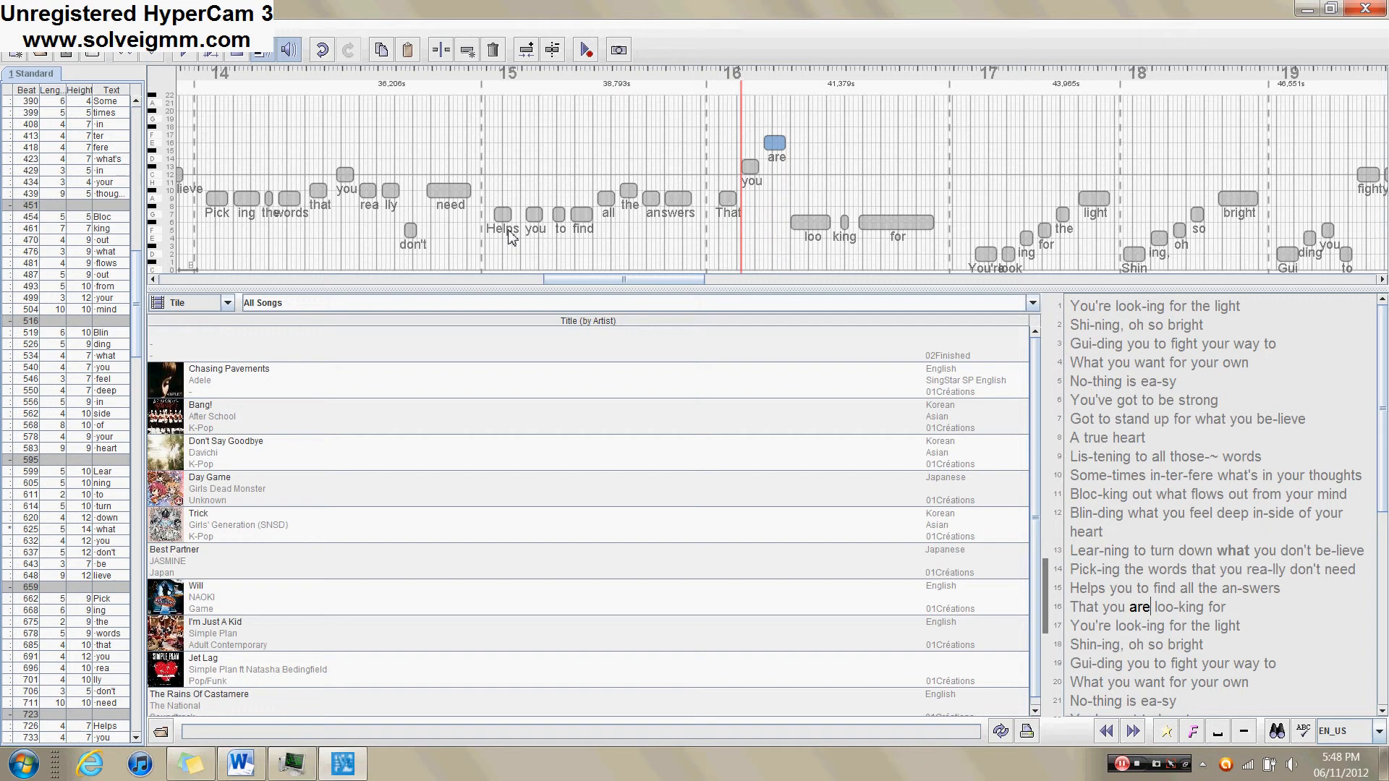
key("Left")
key("Left")
key("Right")
key("Right")
- Raise the "loo" note of line 16 to height 16
key("Right")
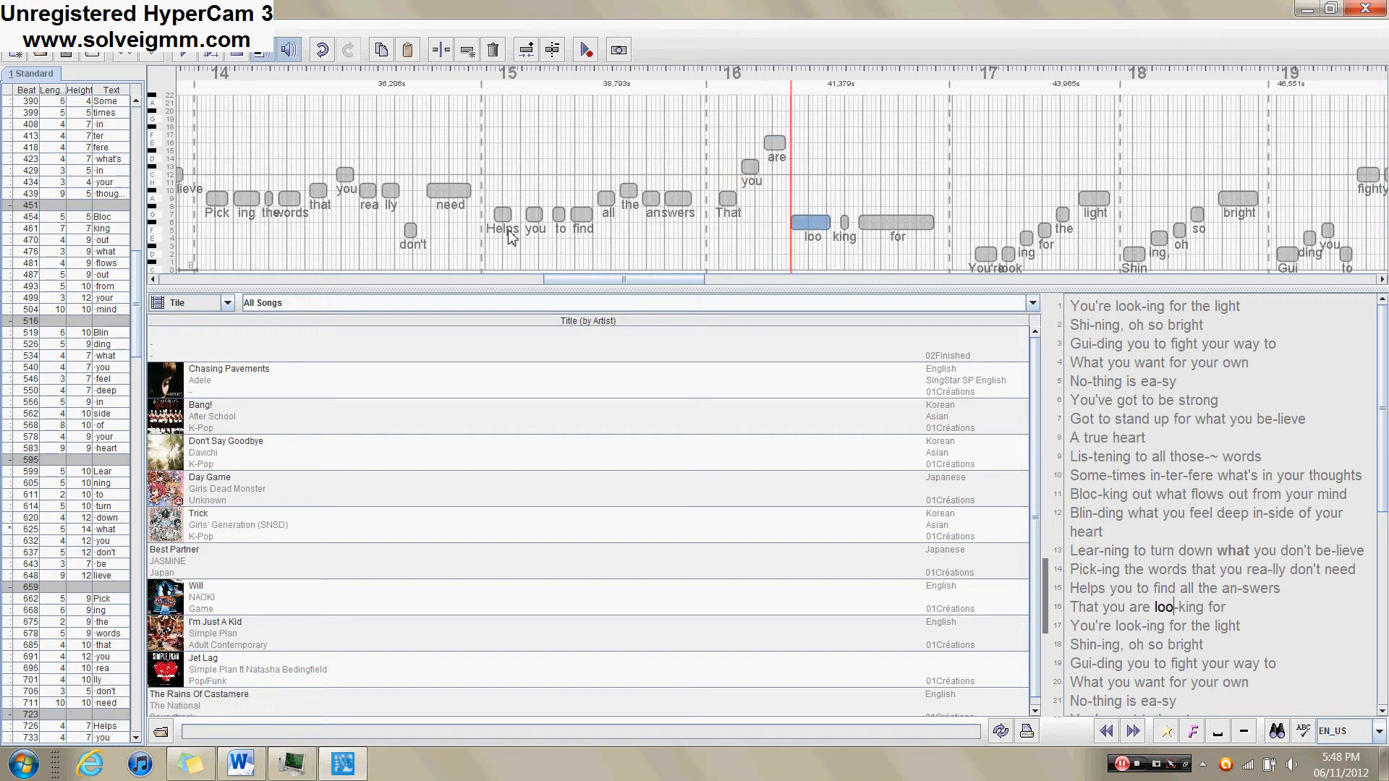
key("Up")
key("Up")
key("Up")
key("Up")
key("Up")
key("Up")
key("Up")
key("Up")
key("Up")
key("Up")
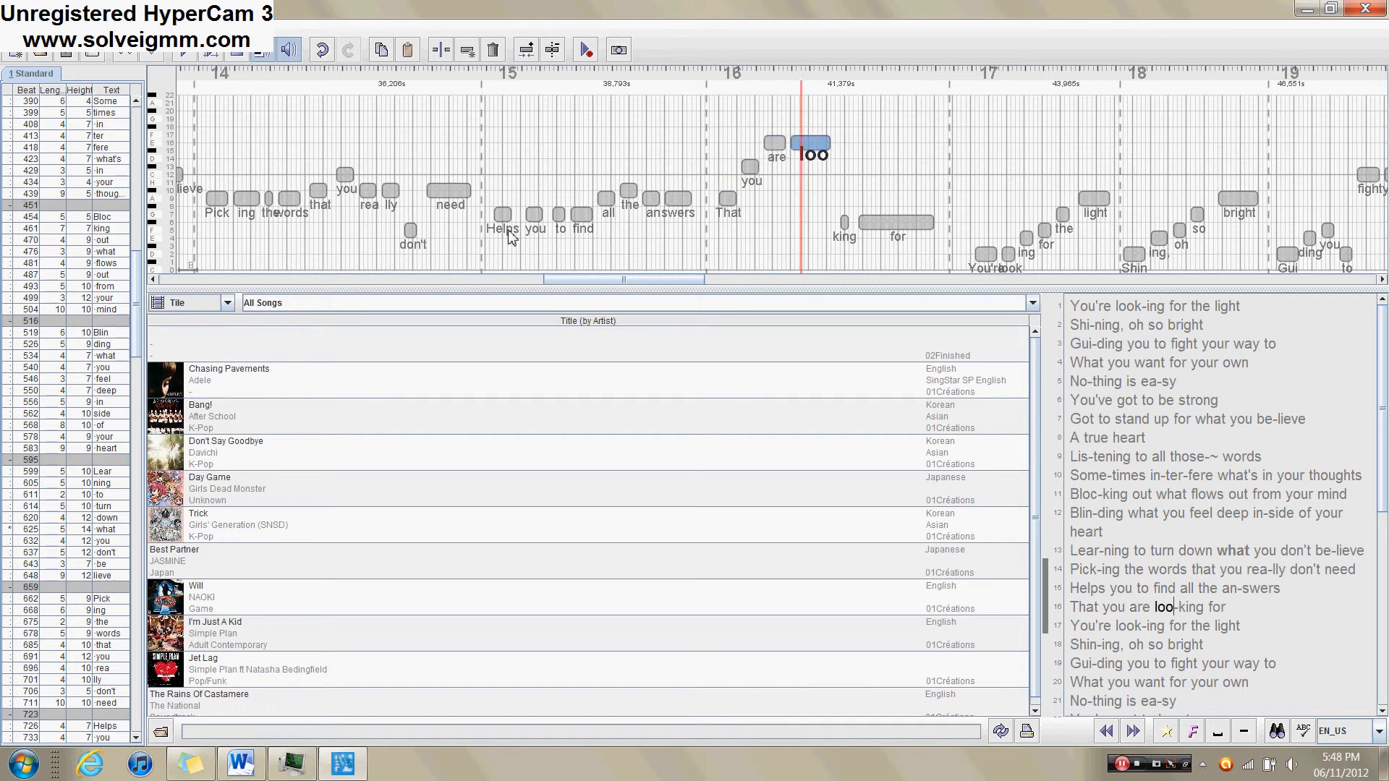
- Raise the "king" and "for" notes at the end of line 16 to height 14
key("Right")
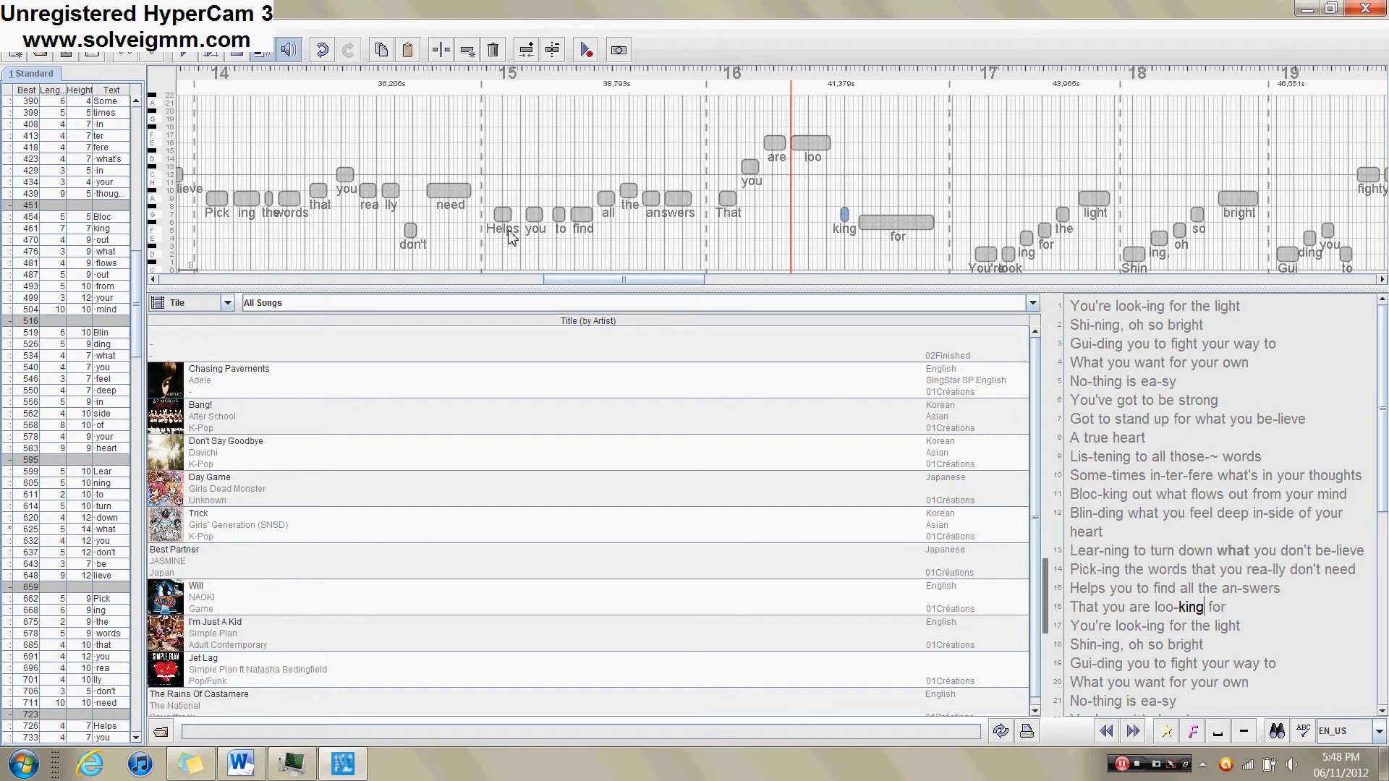
key("Right")
key("Up")
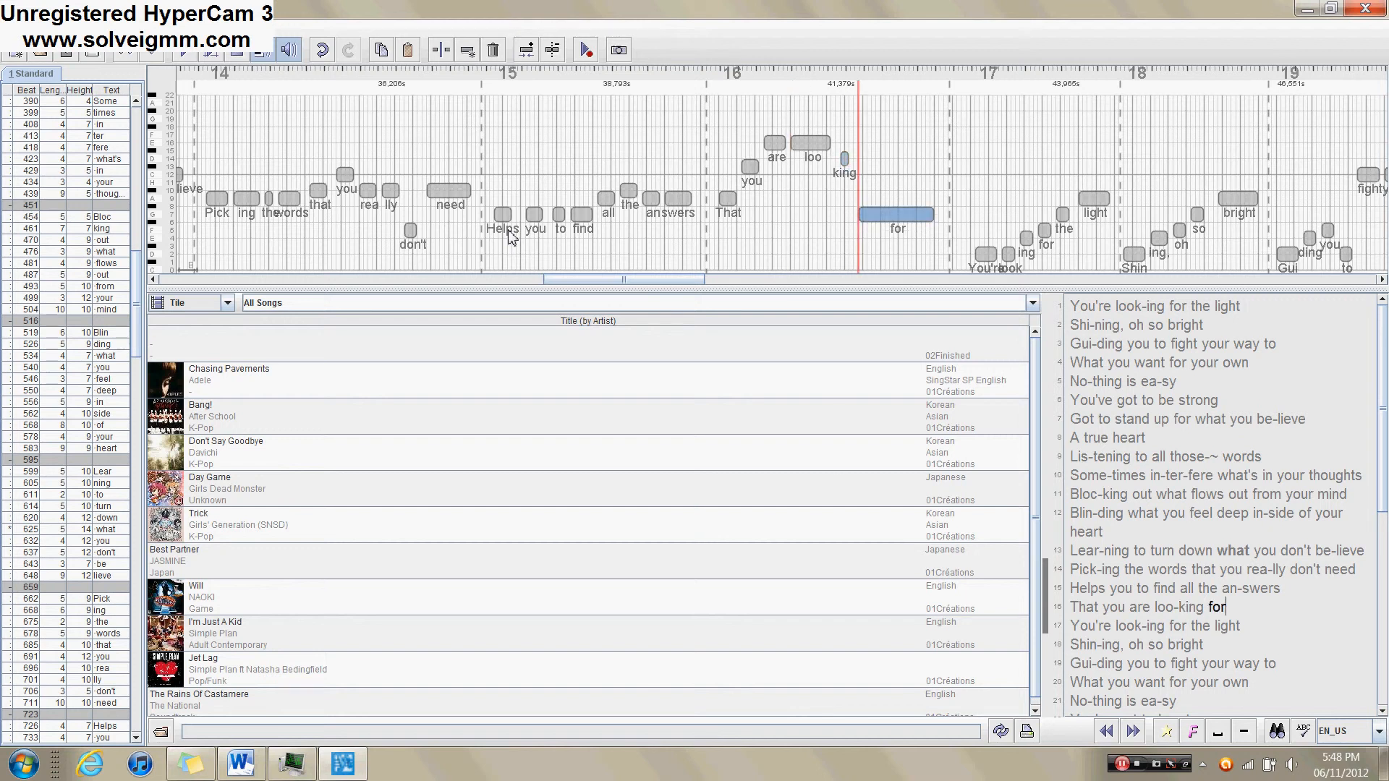
key("Up")
key("Up")
key("Up")
key("Up")
key("Up")
key("Up")
key("Up")
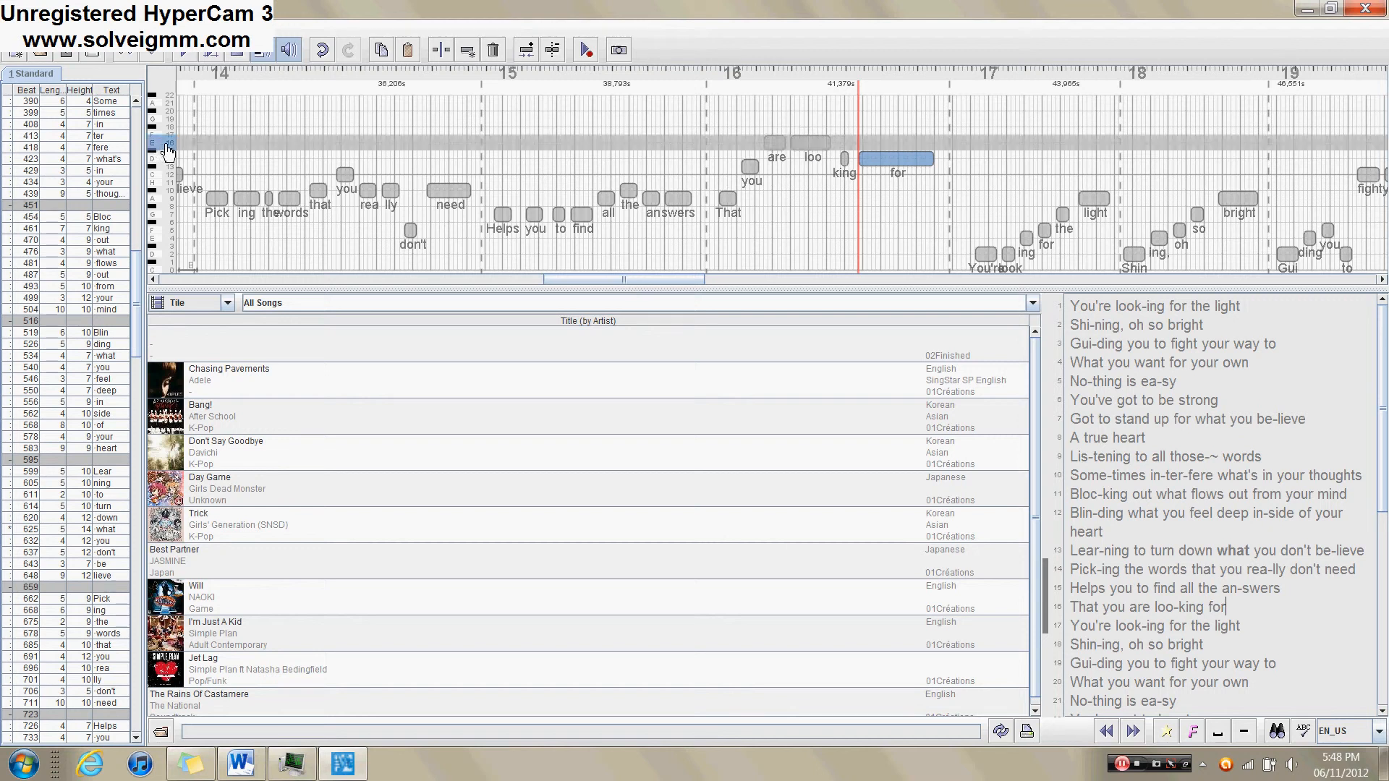
- Play the song from the start of line 13 and follow the notes on past line 16 to check their heights
left_click_drag(663, 284, 610, 288)
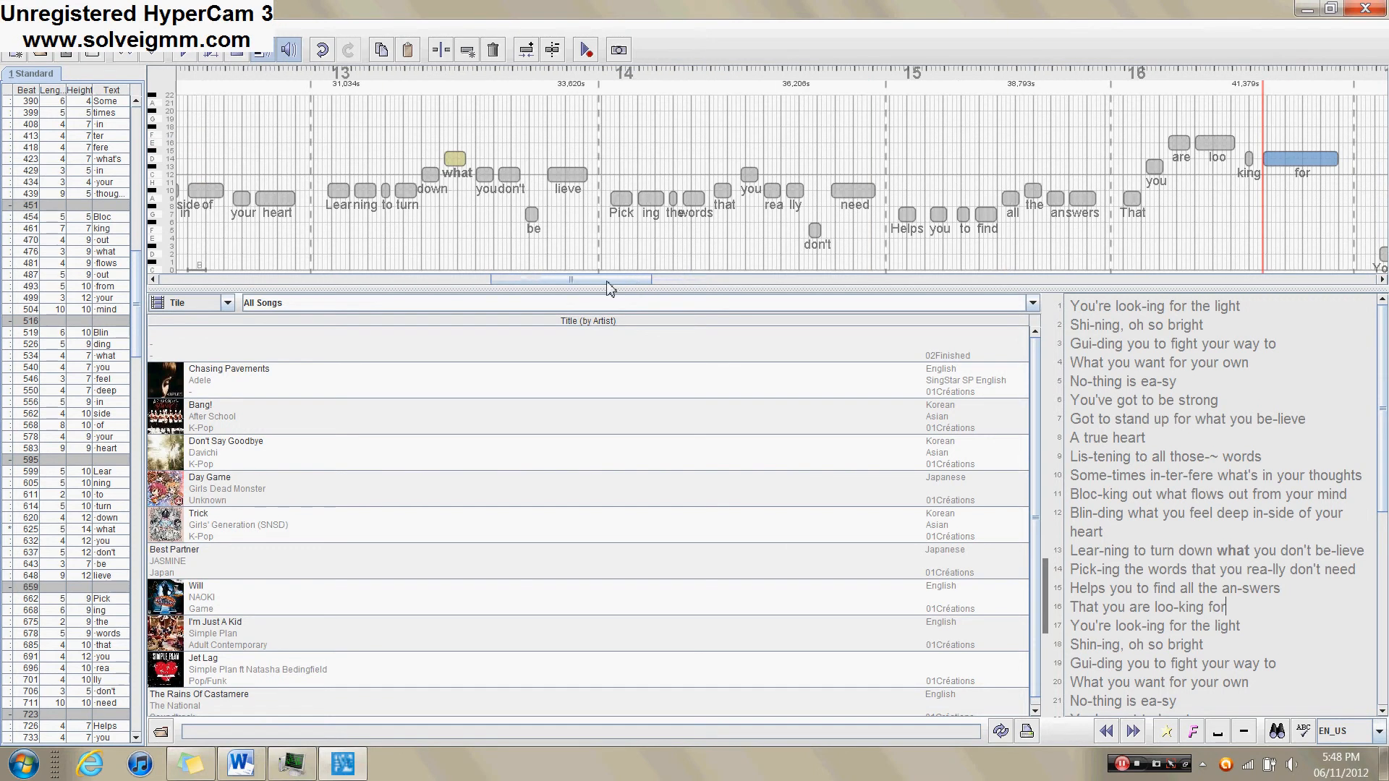
left_click(323, 213)
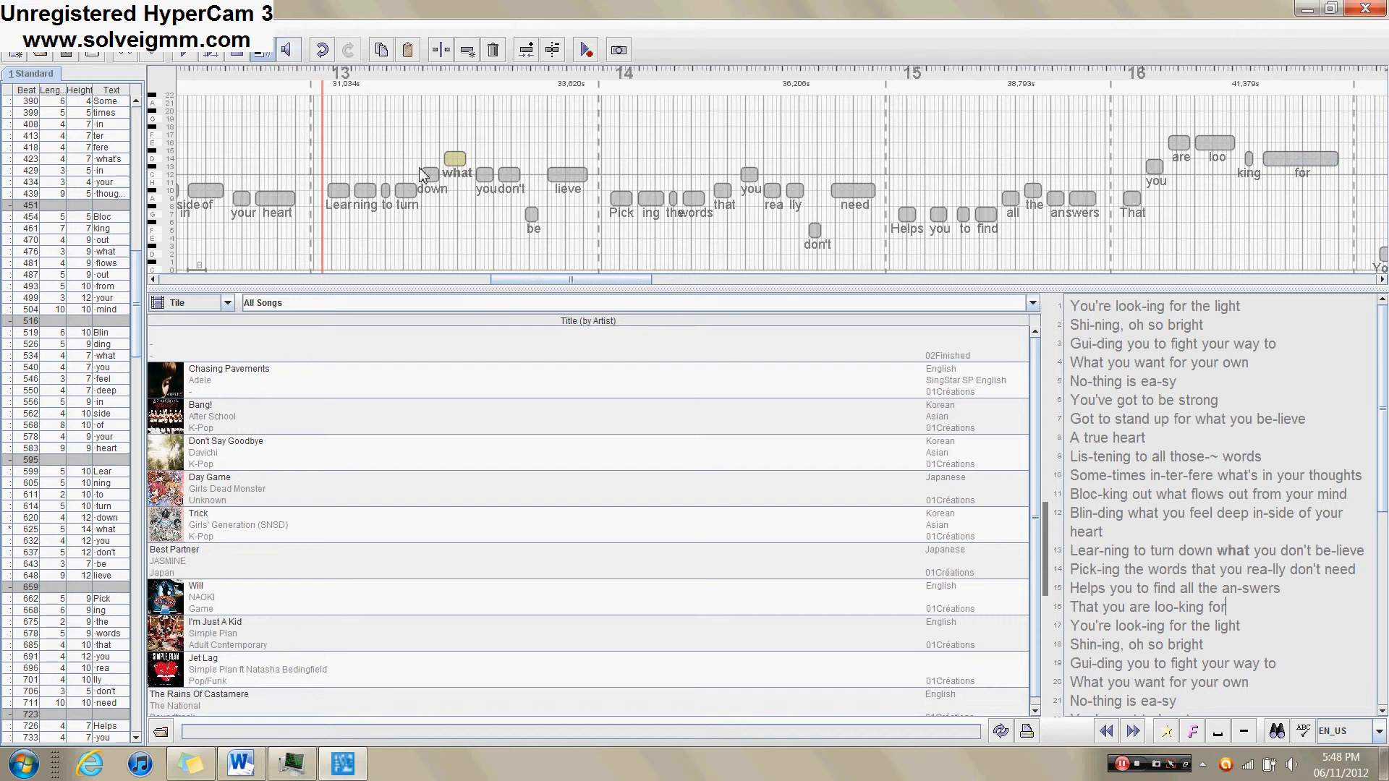
key("space")
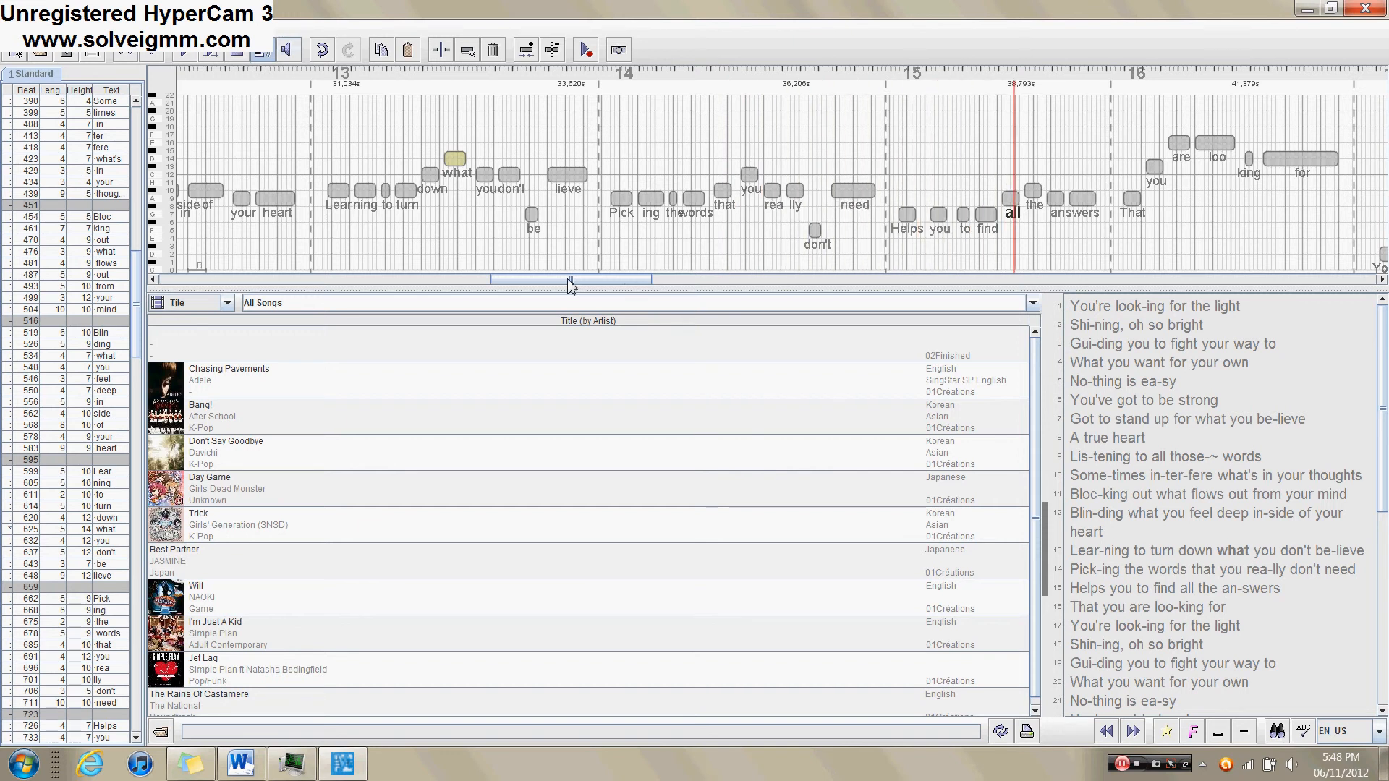
left_click_drag(575, 286, 687, 296)
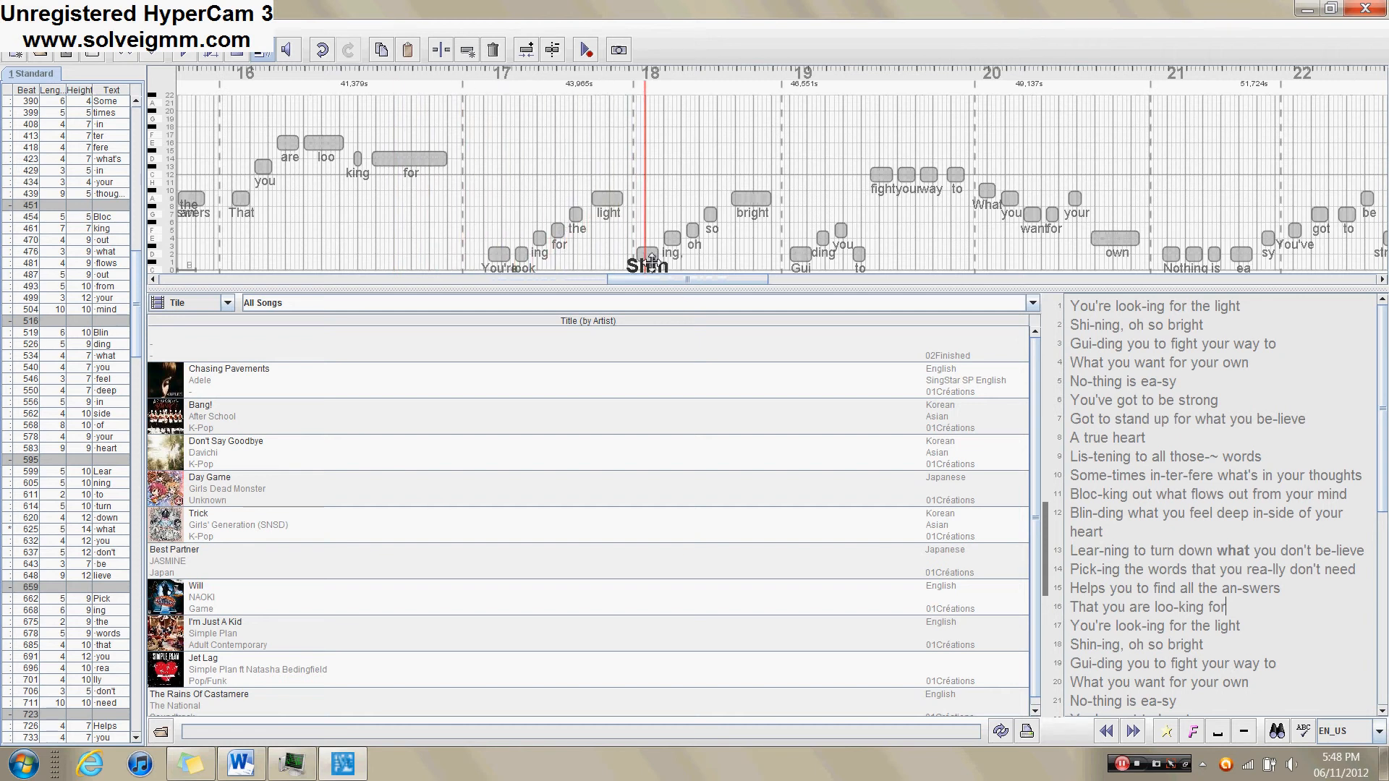
- Save the song and stop the playback
key("ctrl+s")
left_click(72, 430)
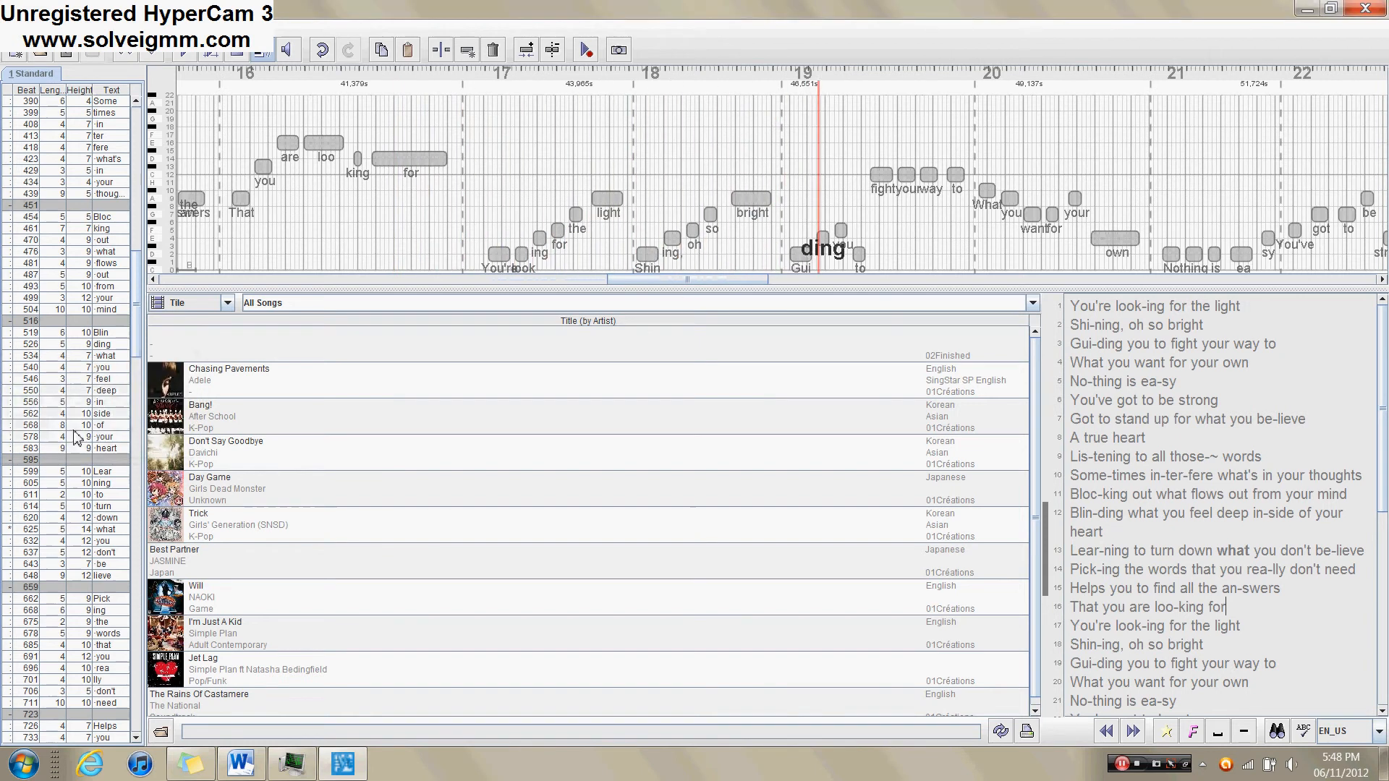
left_click(351, 253)
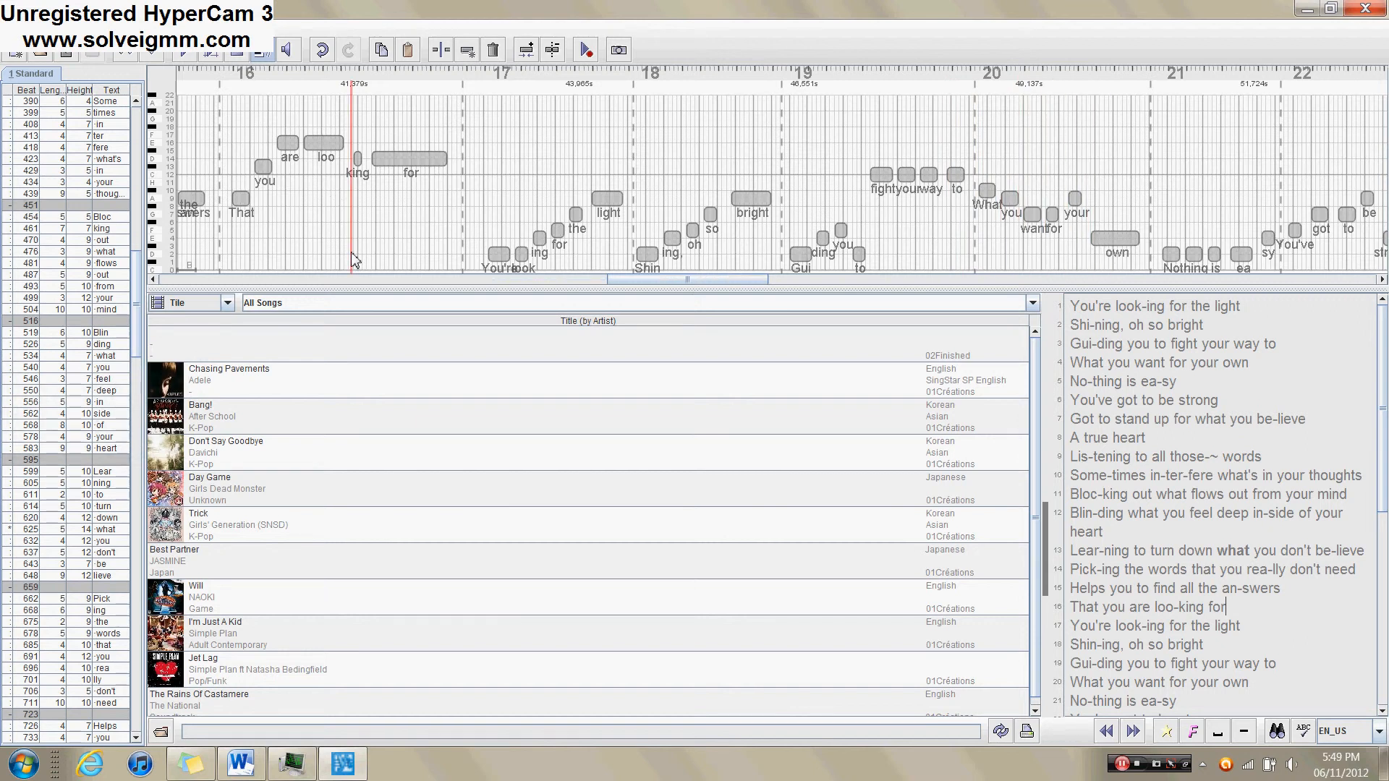
- Turn the golden "what" note of line 13 back into a normal note
left_click(296, 190)
left_click_drag(683, 281, 593, 280)
left_click(287, 167)
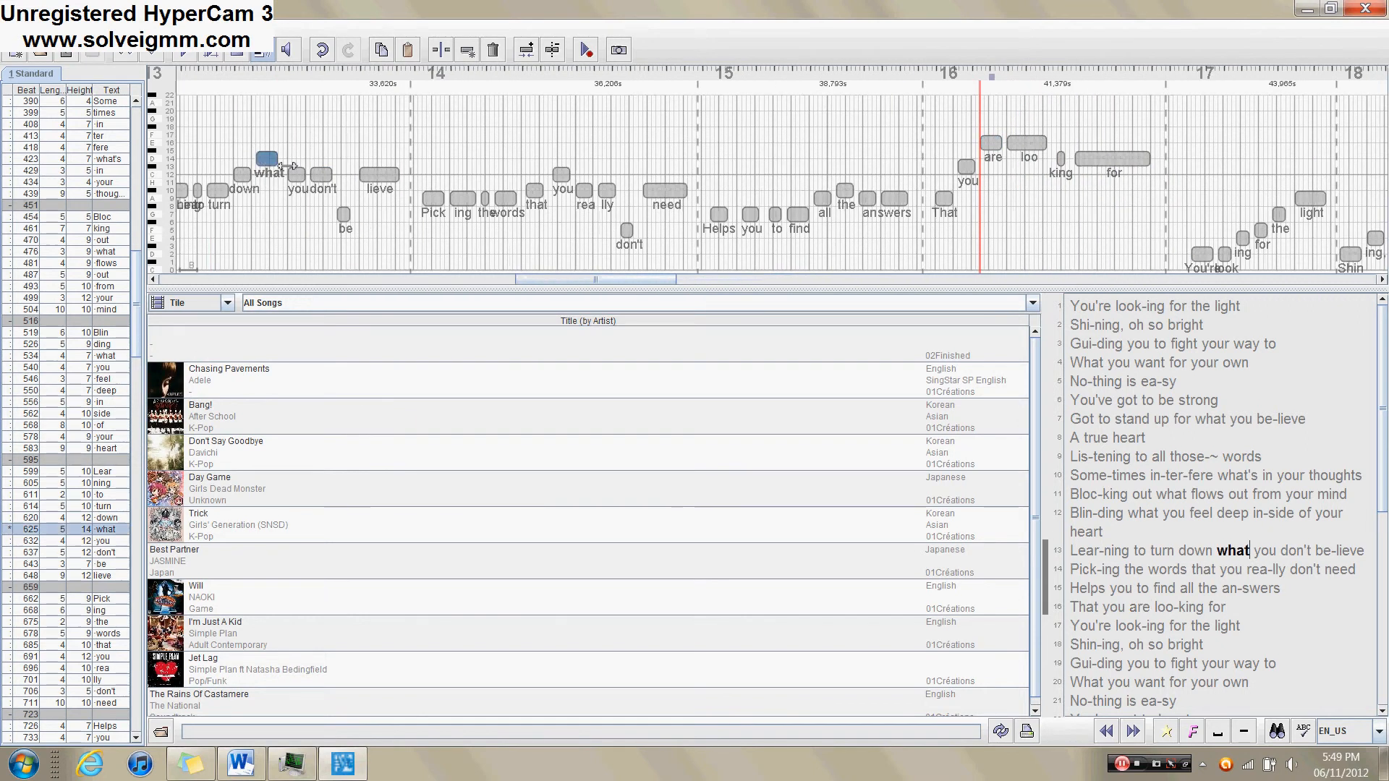
left_click(1163, 732)
- Mark the "are" and "loo" notes of line 16 as golden notes
left_click(1008, 207)
left_click_drag(990, 189, 1028, 176)
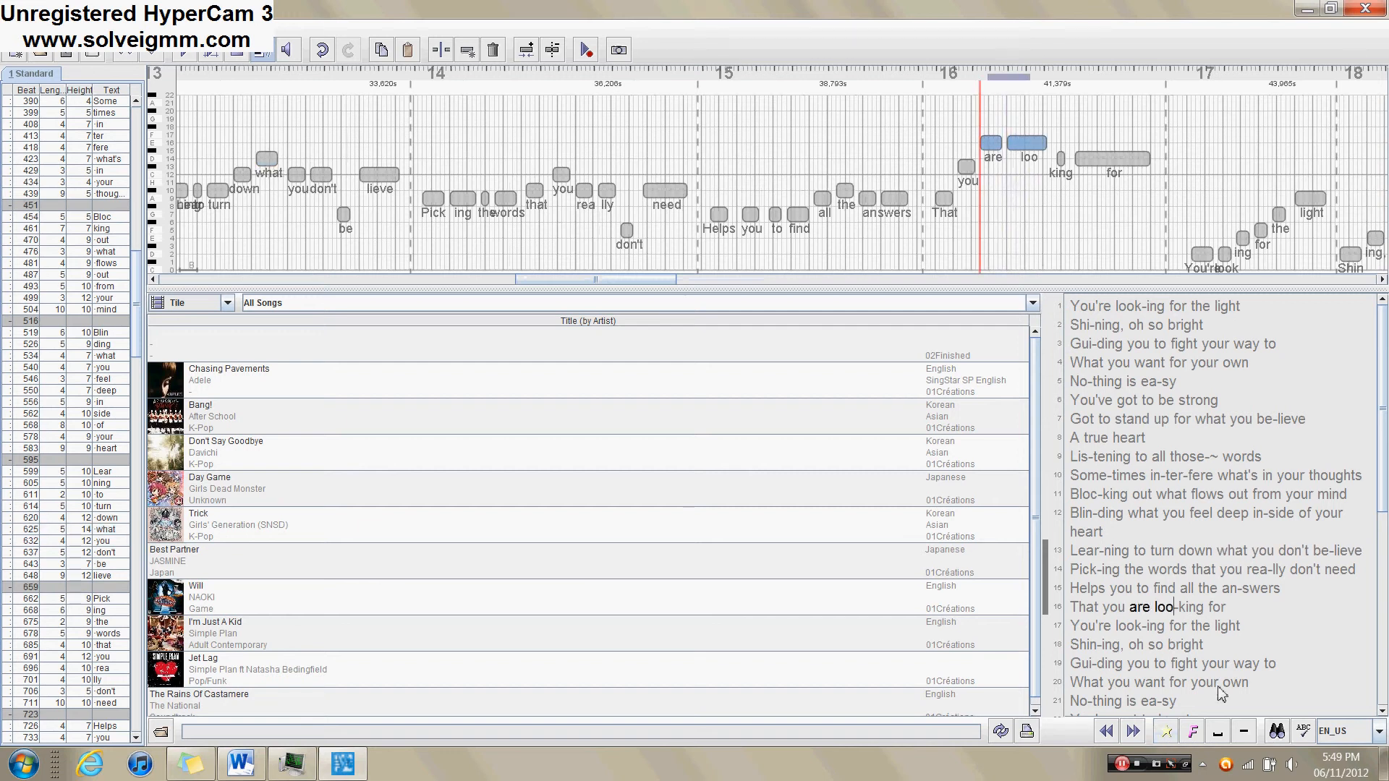
left_click(992, 205)
left_click(754, 204)
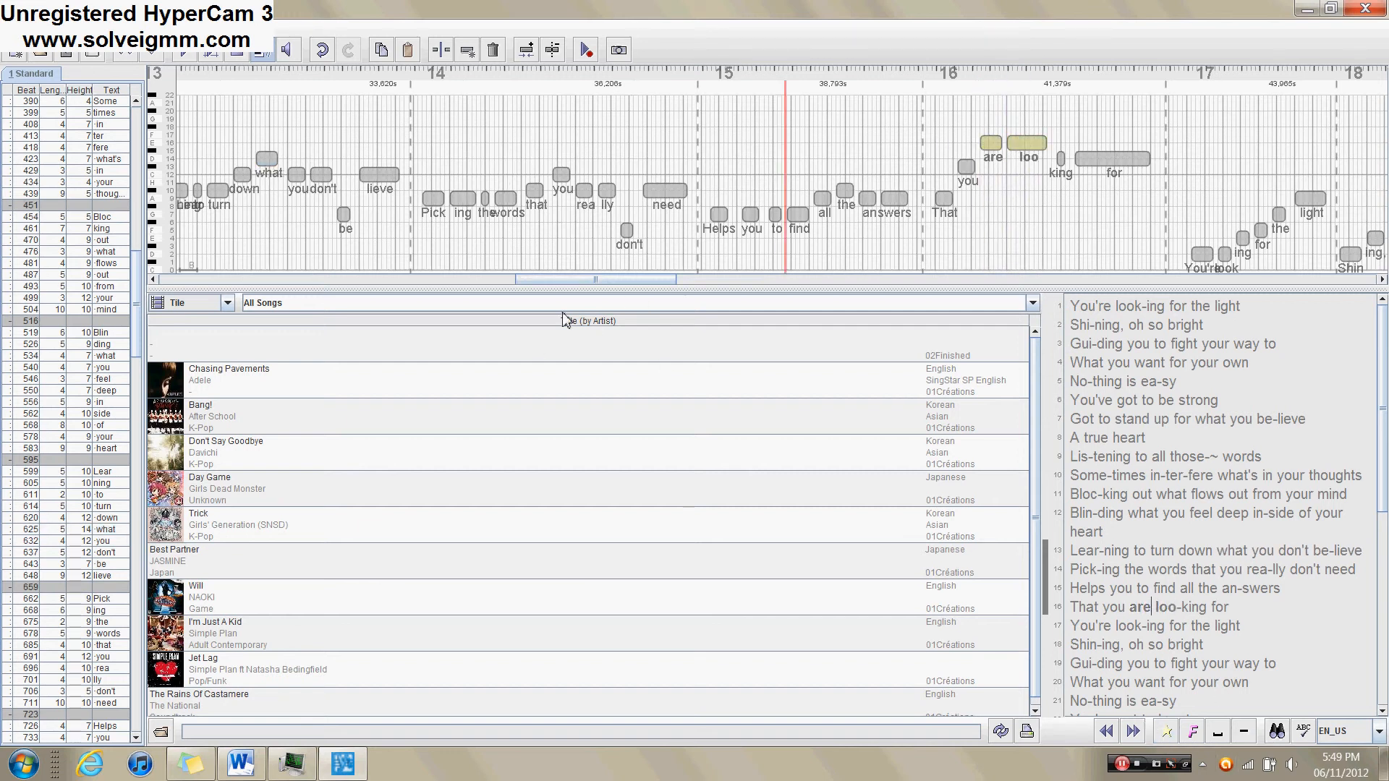
- Go to line 25 and play its opening to hear the pitch of "Don't"
left_click_drag(595, 280, 953, 288)
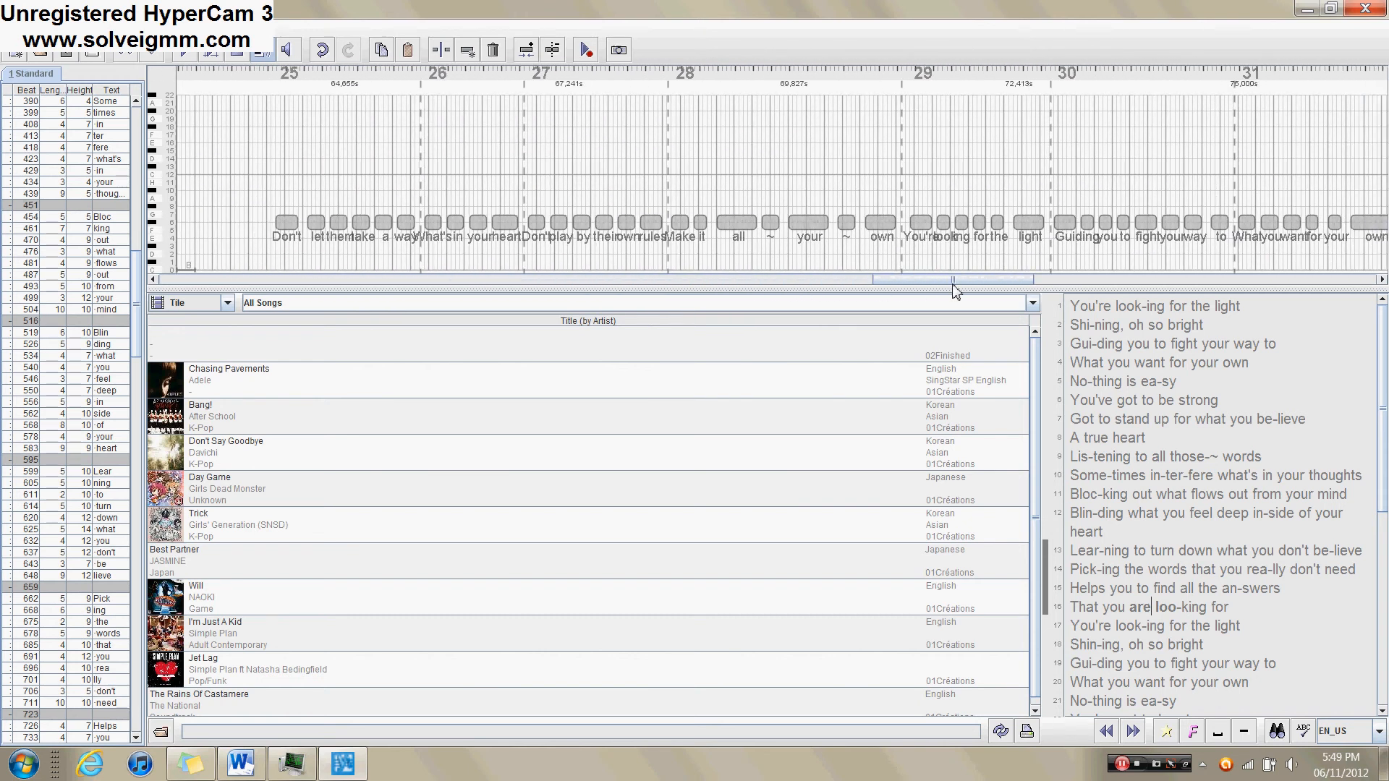
left_click(278, 245)
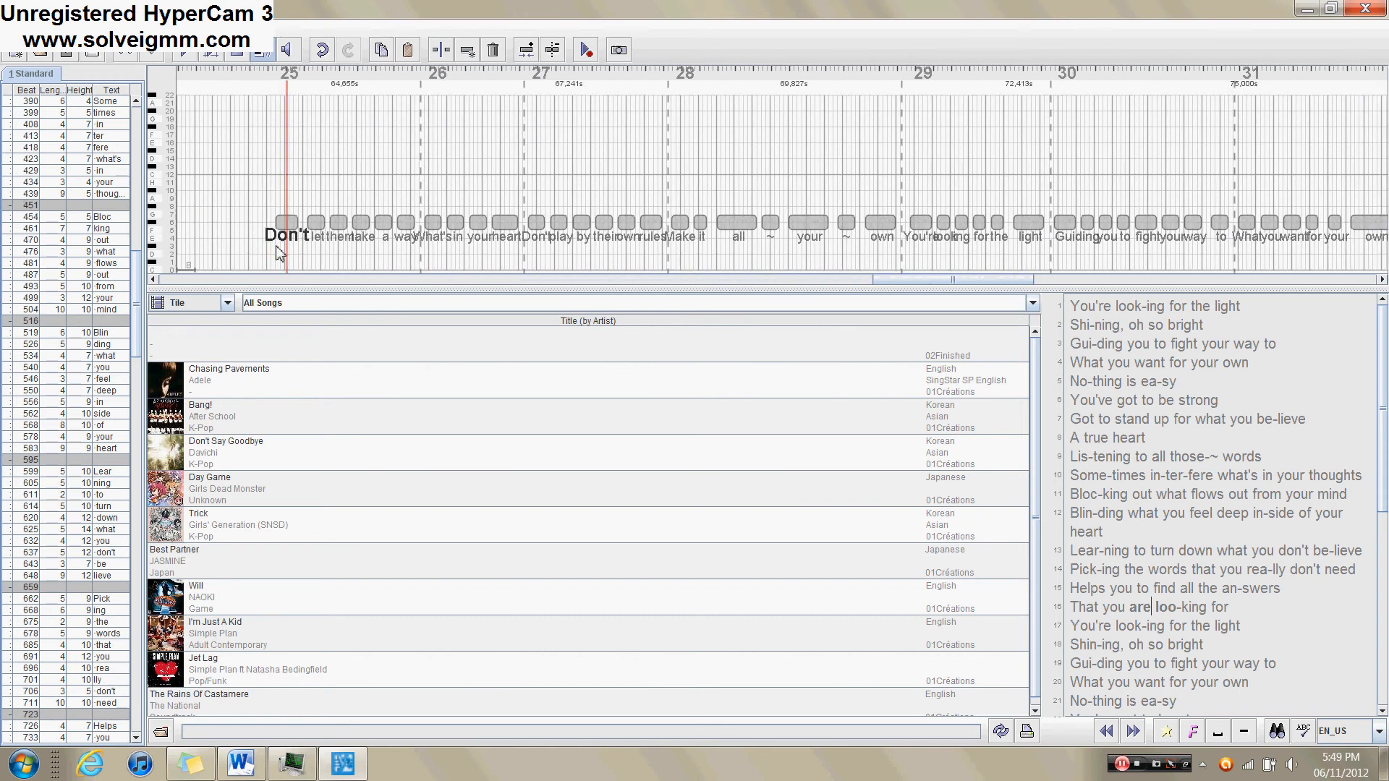
left_click(249, 183)
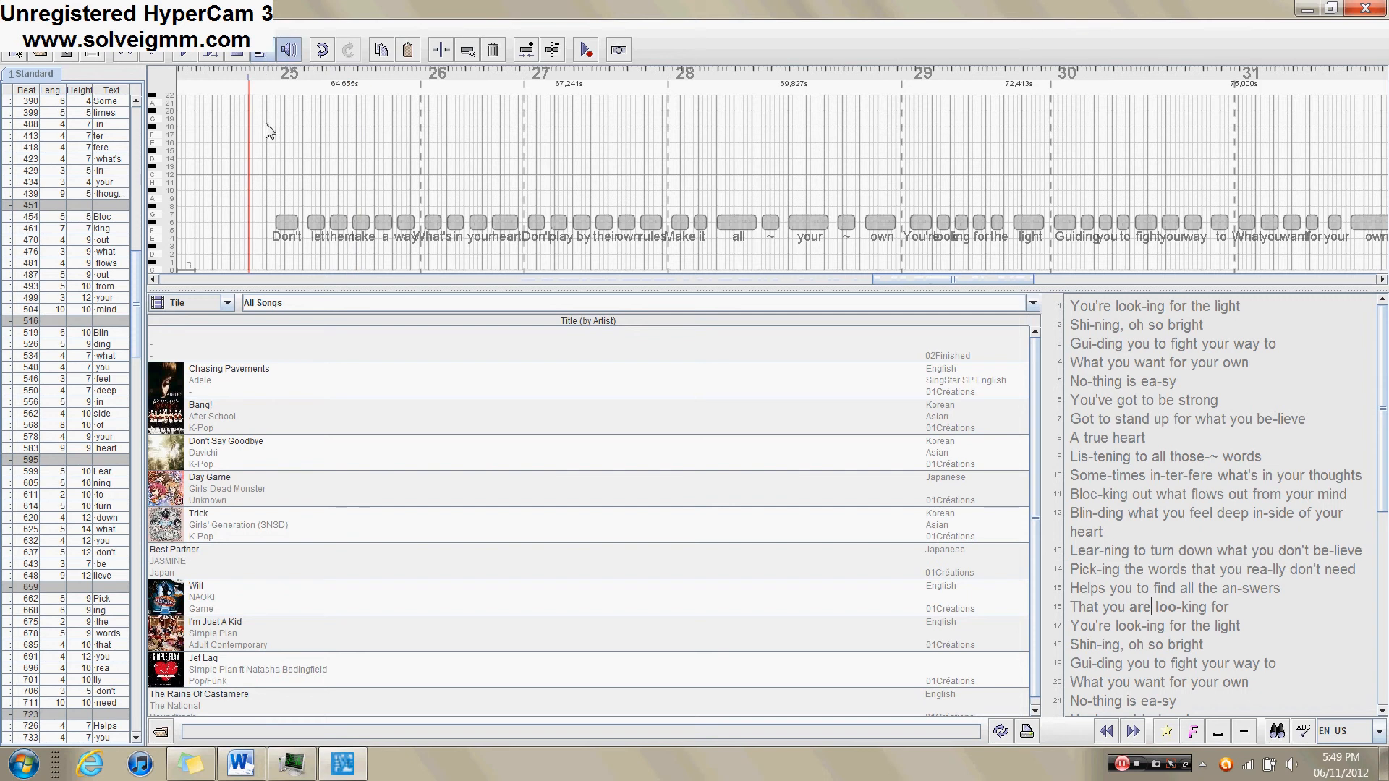
left_click(270, 209)
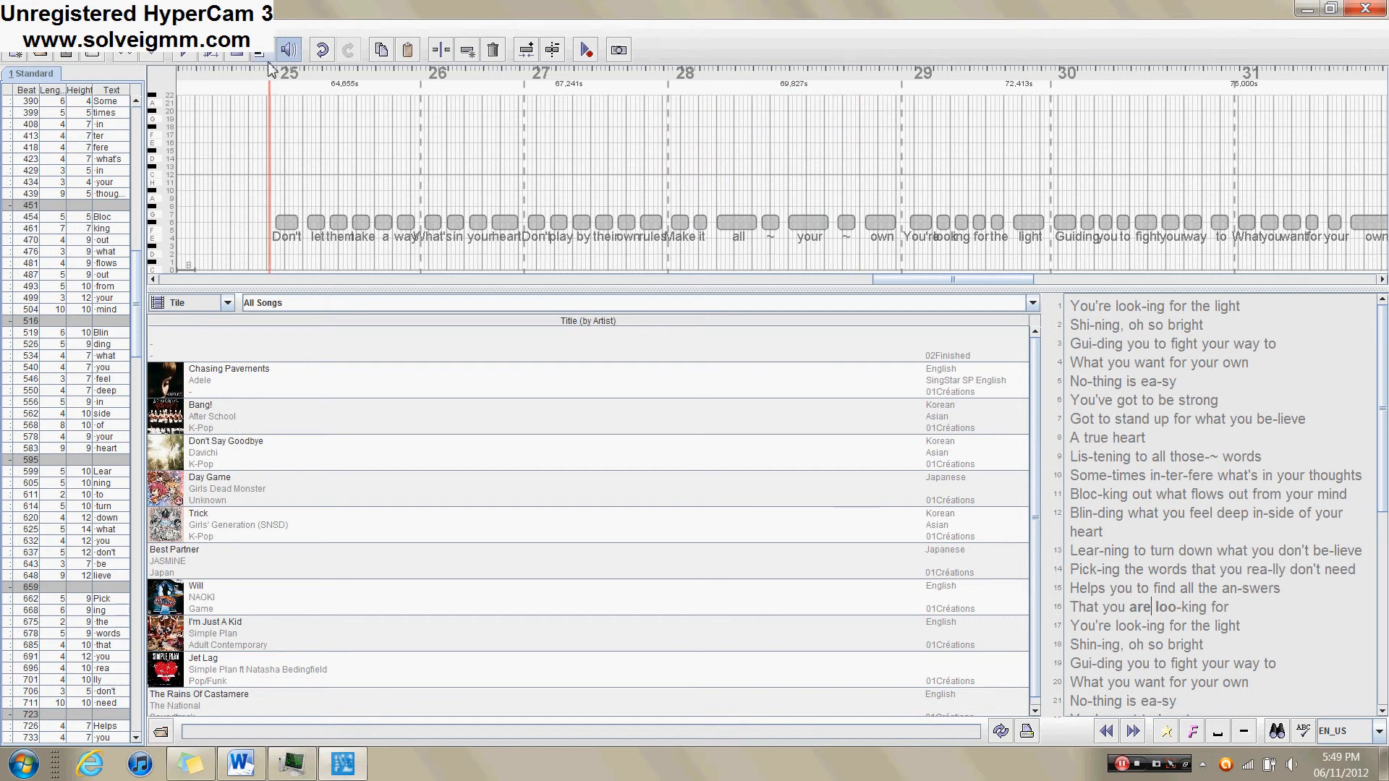
- Lower the "Don't" note that opens line 25 to height 2
left_click(292, 223)
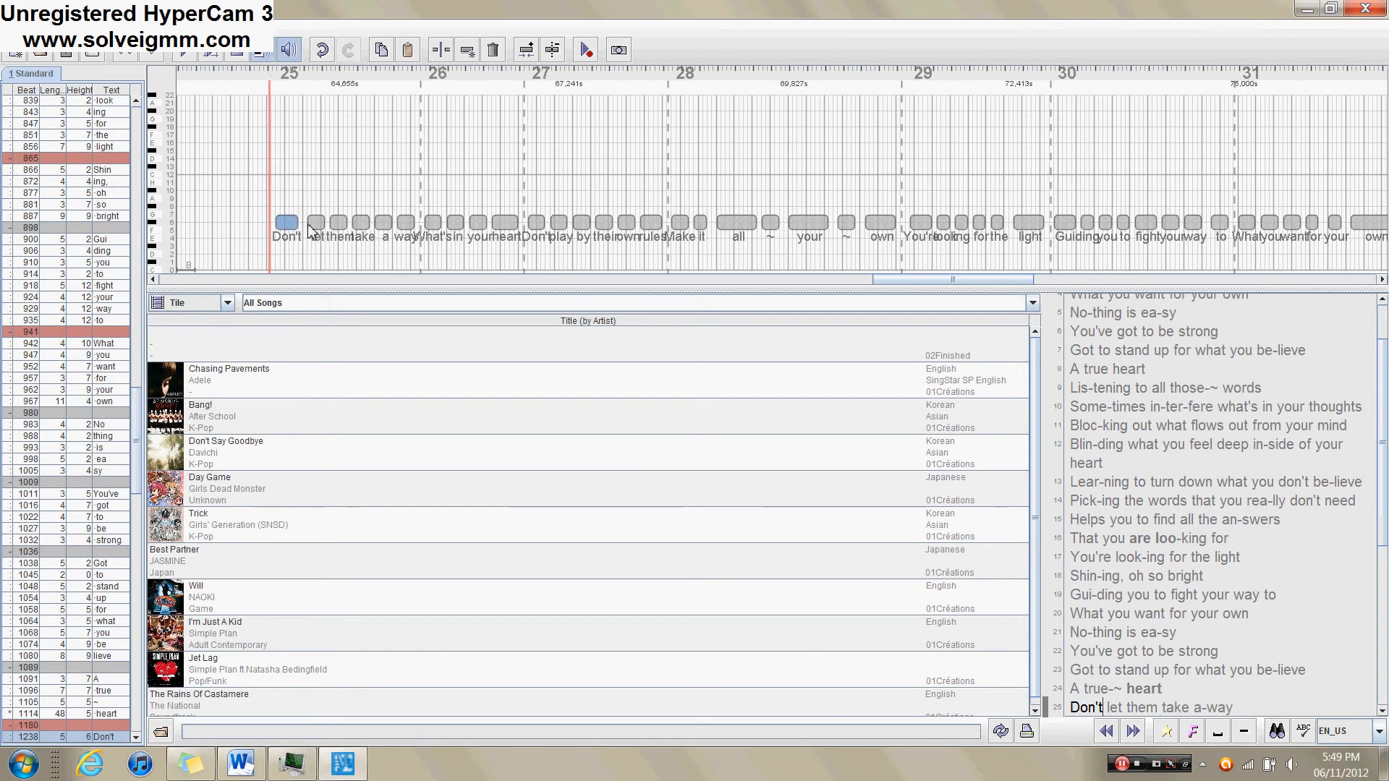
key("Down")
key("Down")
key("Down")
key("Down")
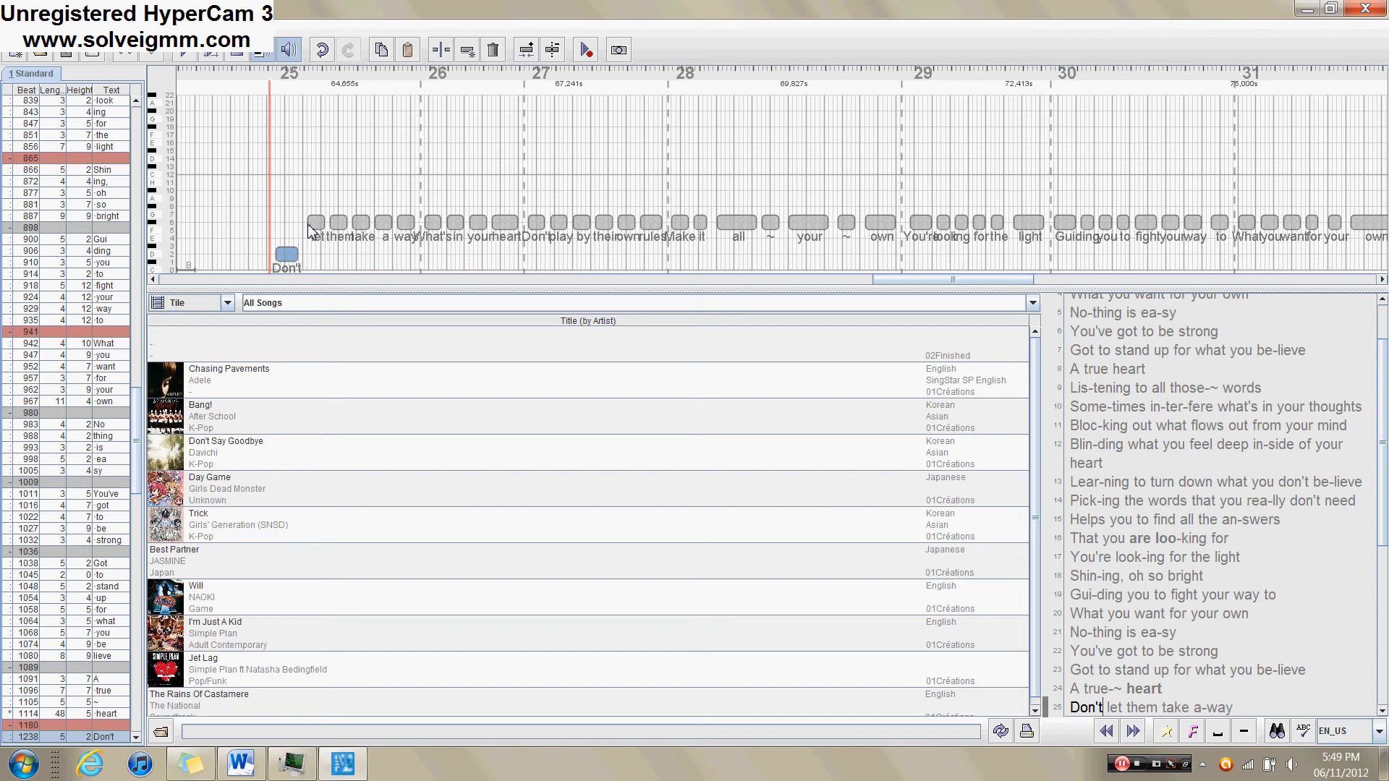
- Set the "let" note of line 25 to height 4 and "them" to height 5, listening to them with "Don't"
left_click(310, 224)
key("Left")
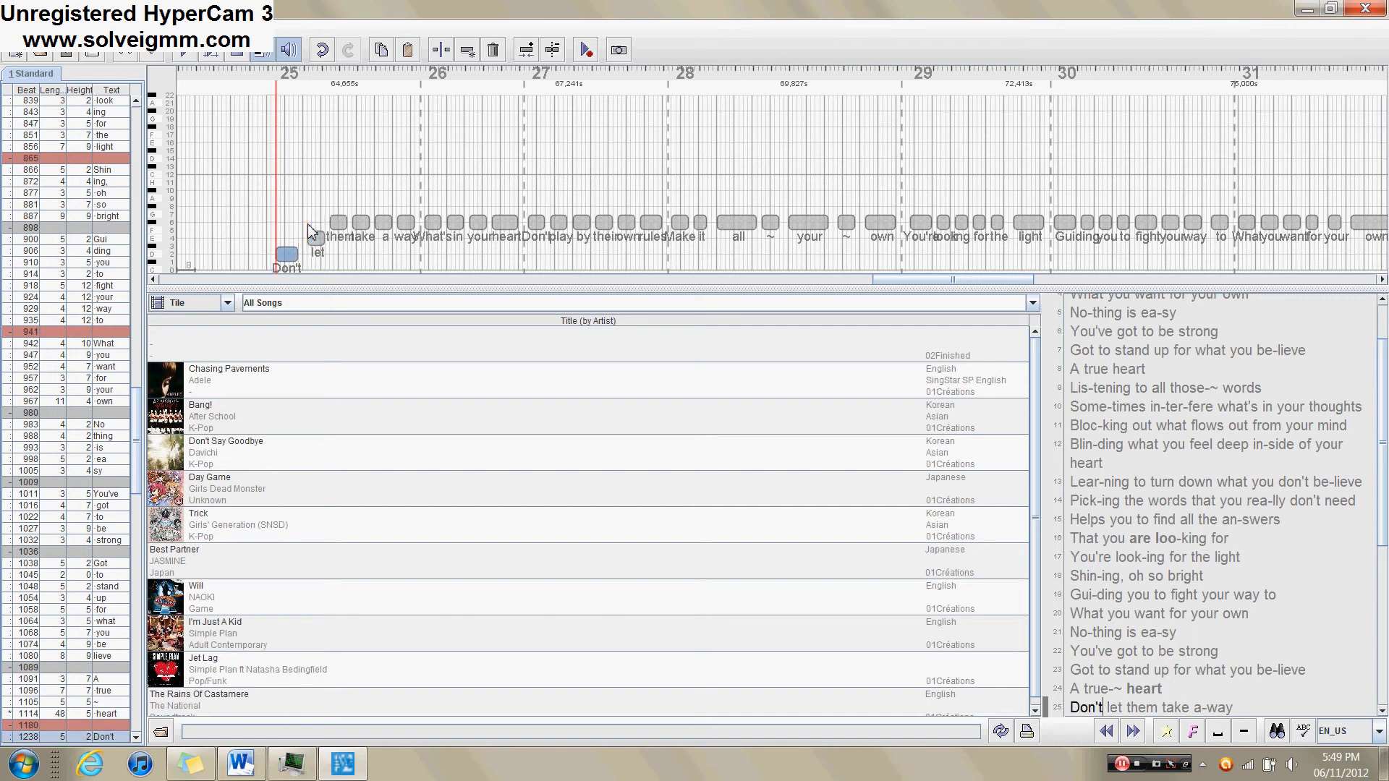
key("Right")
key("Right")
key("Down")
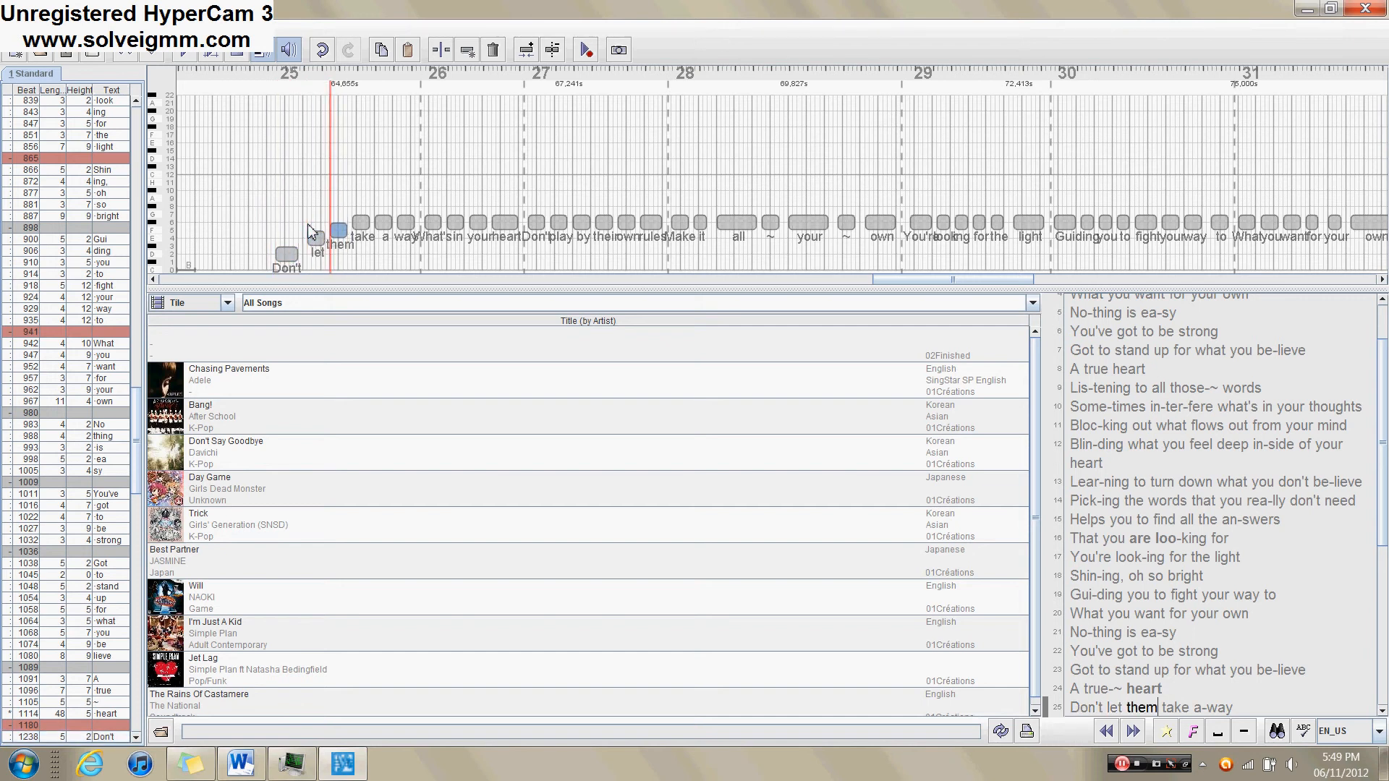
key("Left")
key("Left")
key("Right")
key("Right")
- Lower the "take" note of line 25 to height 2
key("Right")
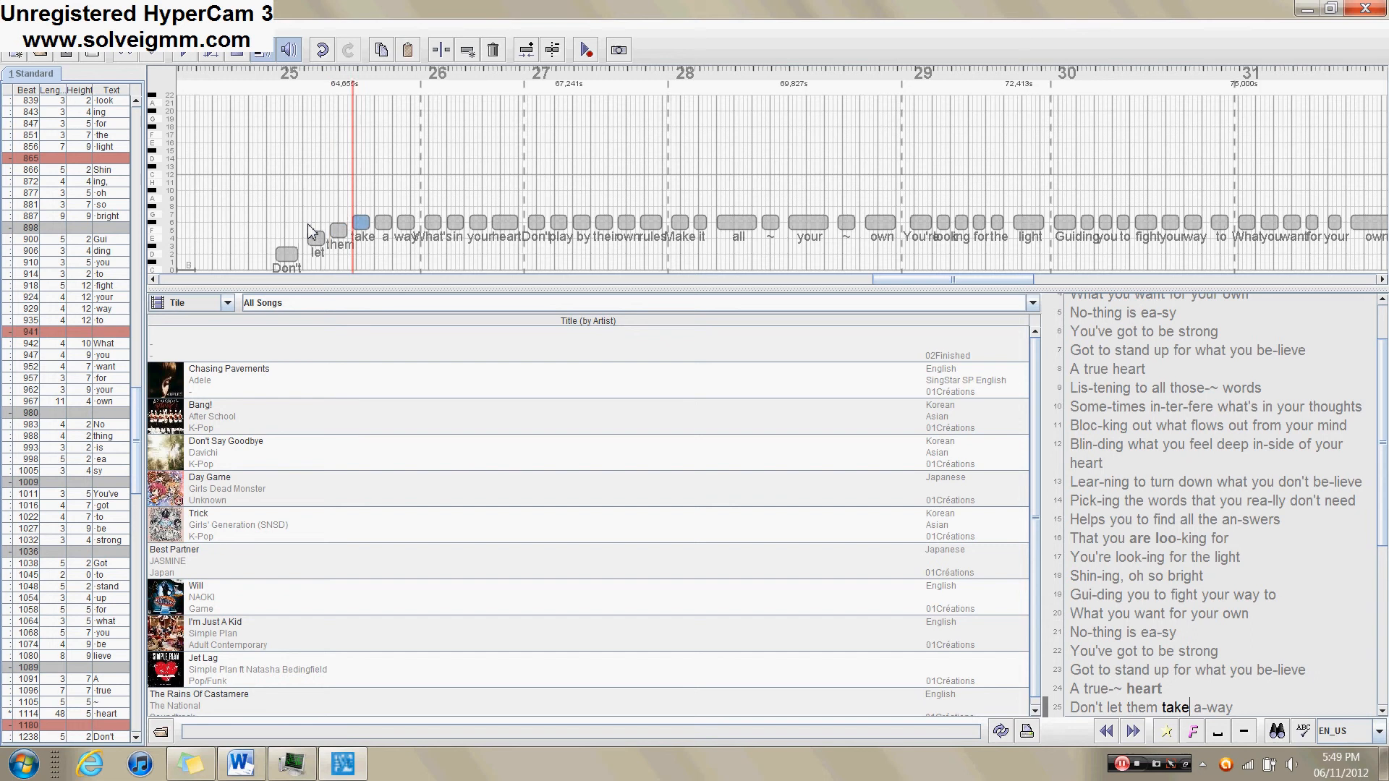
key("Down")
key("Down")
key("Down")
key("Down")
key("Down")
key("Up")
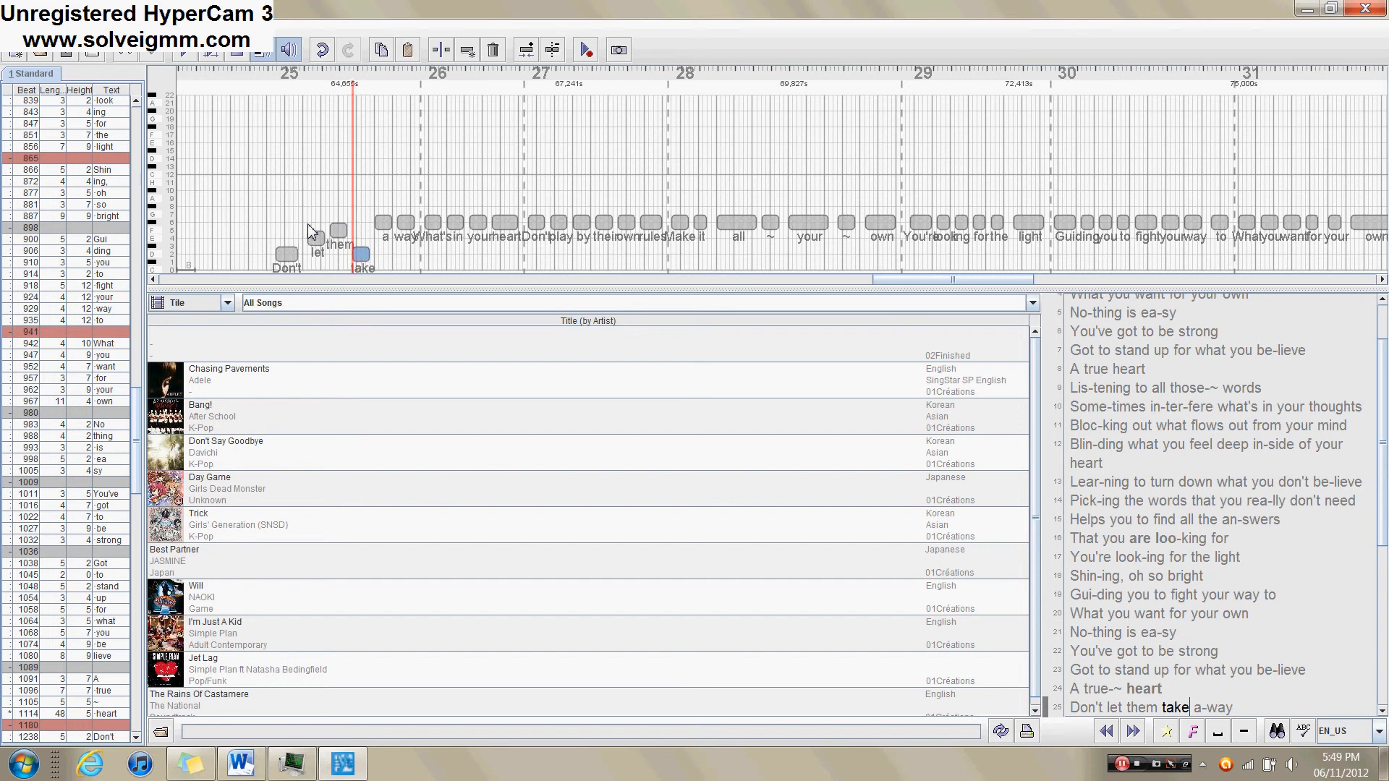
- Set the "a" note of line 25 to height 4 and the "way" note to height 5
key("Right")
key("Down")
key("Down")
key("Right")
key("Down")
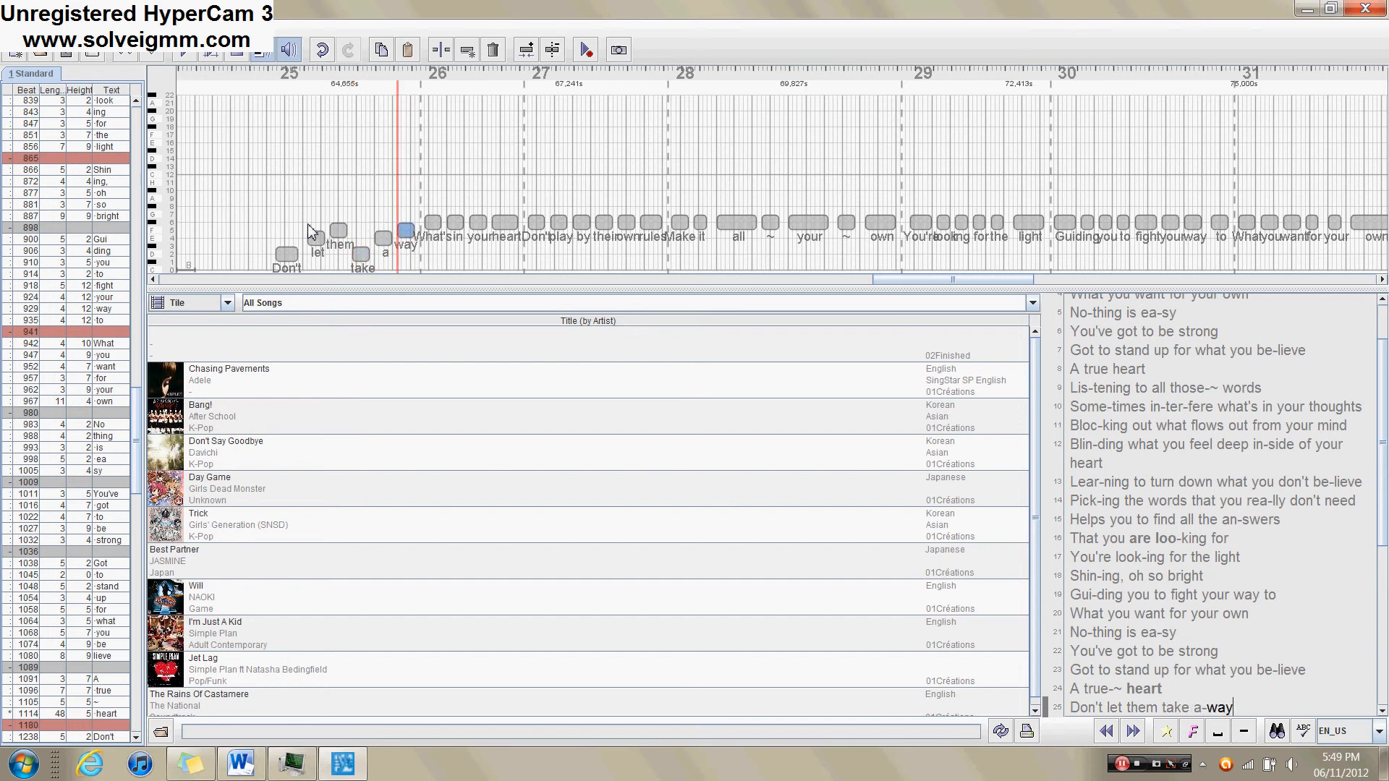
- Step back through the notes of line 25 to "Don't", listening to their pitches
key("Left")
key("Left")
key("Left")
key("Left")
key("Left")
key("Right")
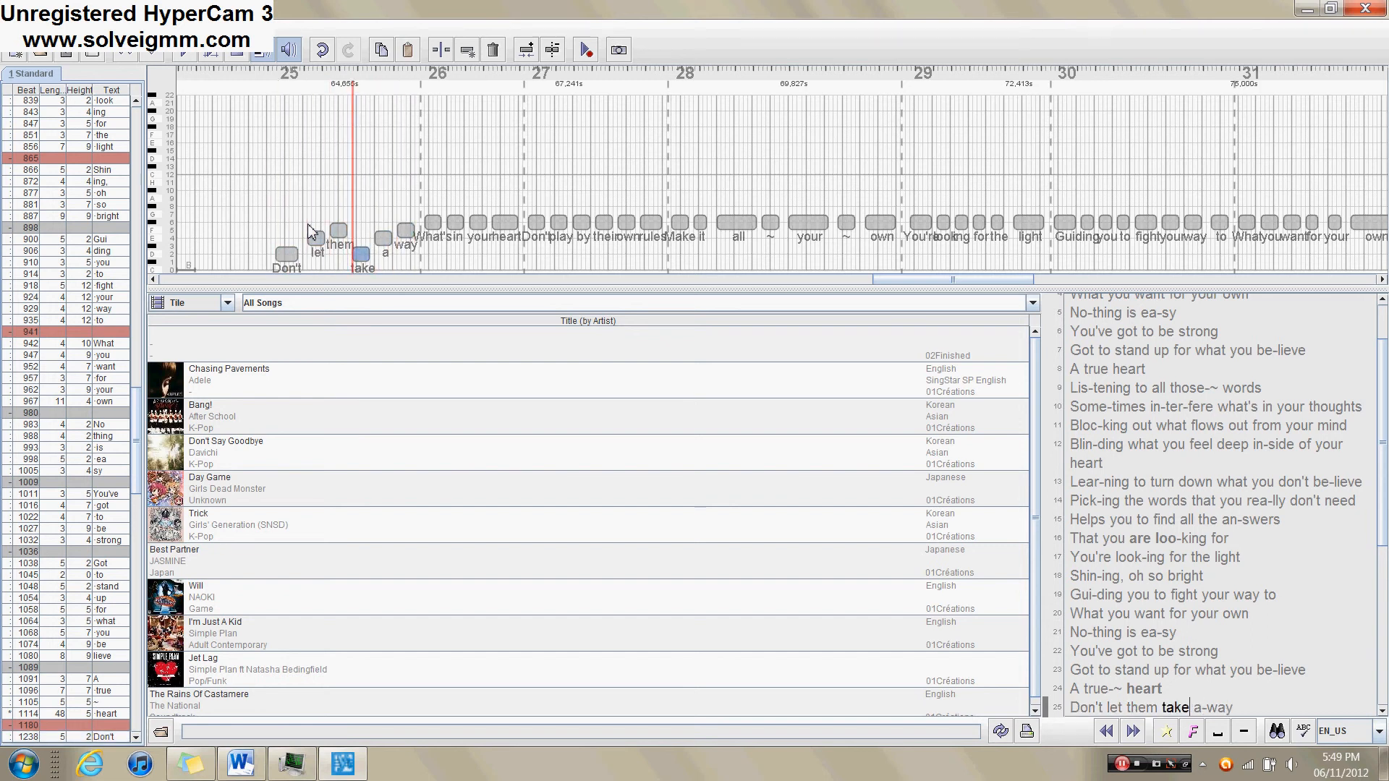
key("Left")
key("Down")
key("Up")
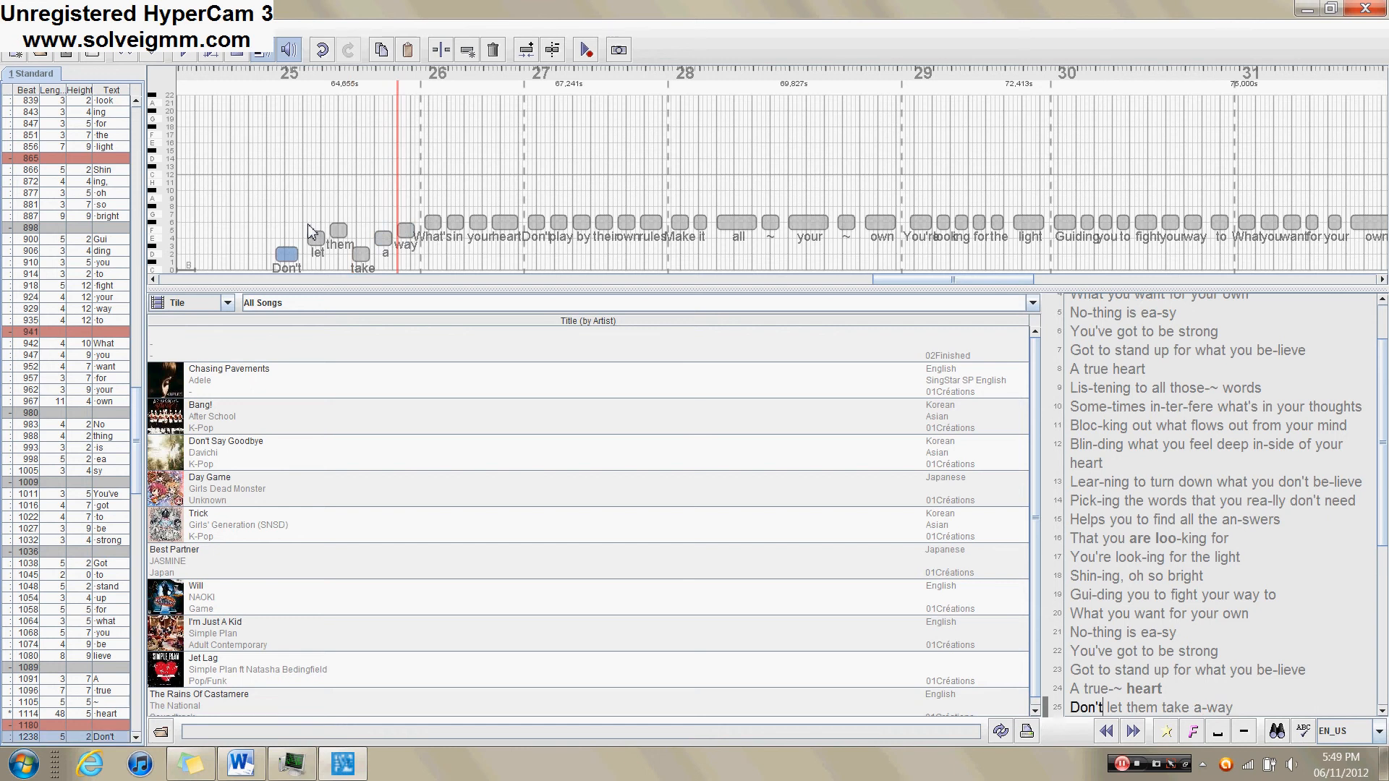
- Set the "What's" note that opens line 26 to height 4
key("Right")
key("Right")
key("Right")
key("Right")
key("Right")
key("Right")
key("Down")
key("Down")
key("Down")
key("Down")
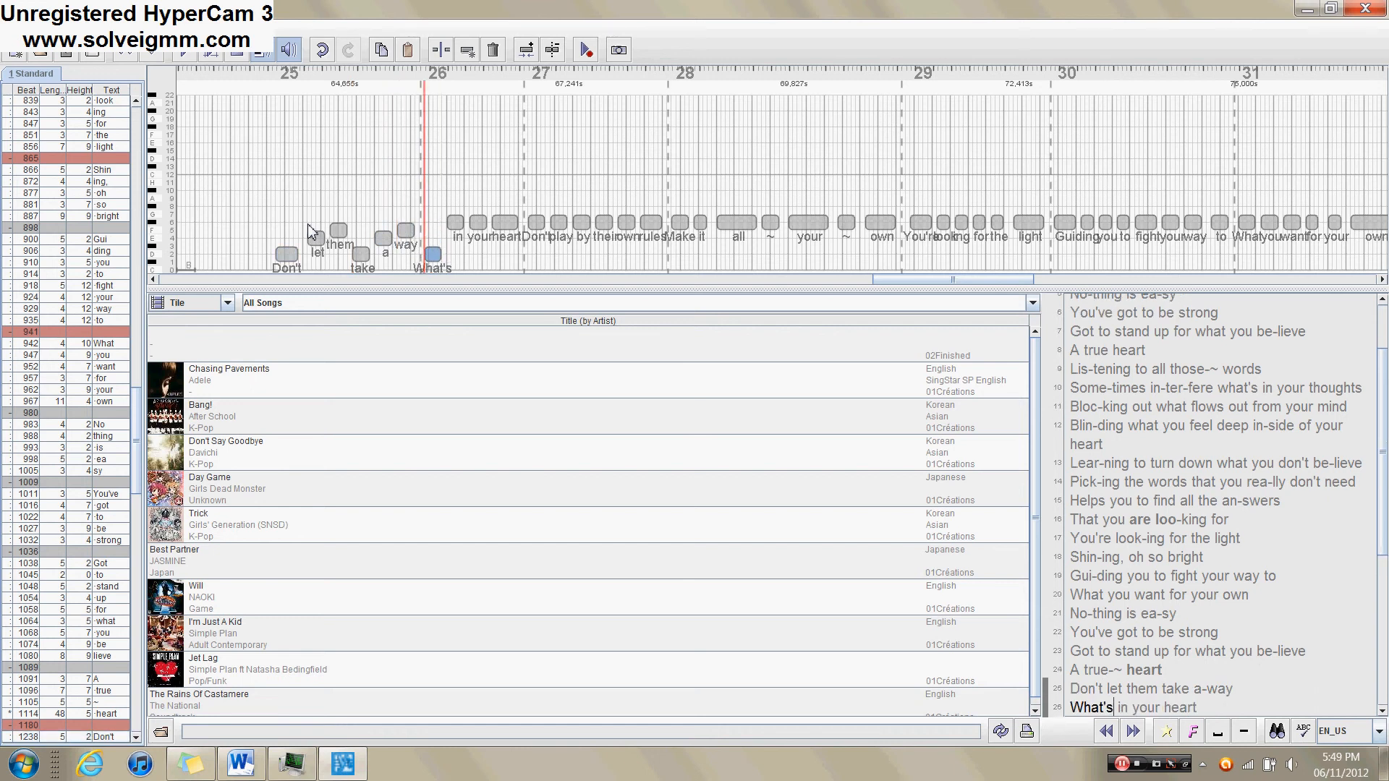
key("Up")
key("Up")
- Set the "in" note of line 26 to height 5 and the "your" note to height 7
key("Right")
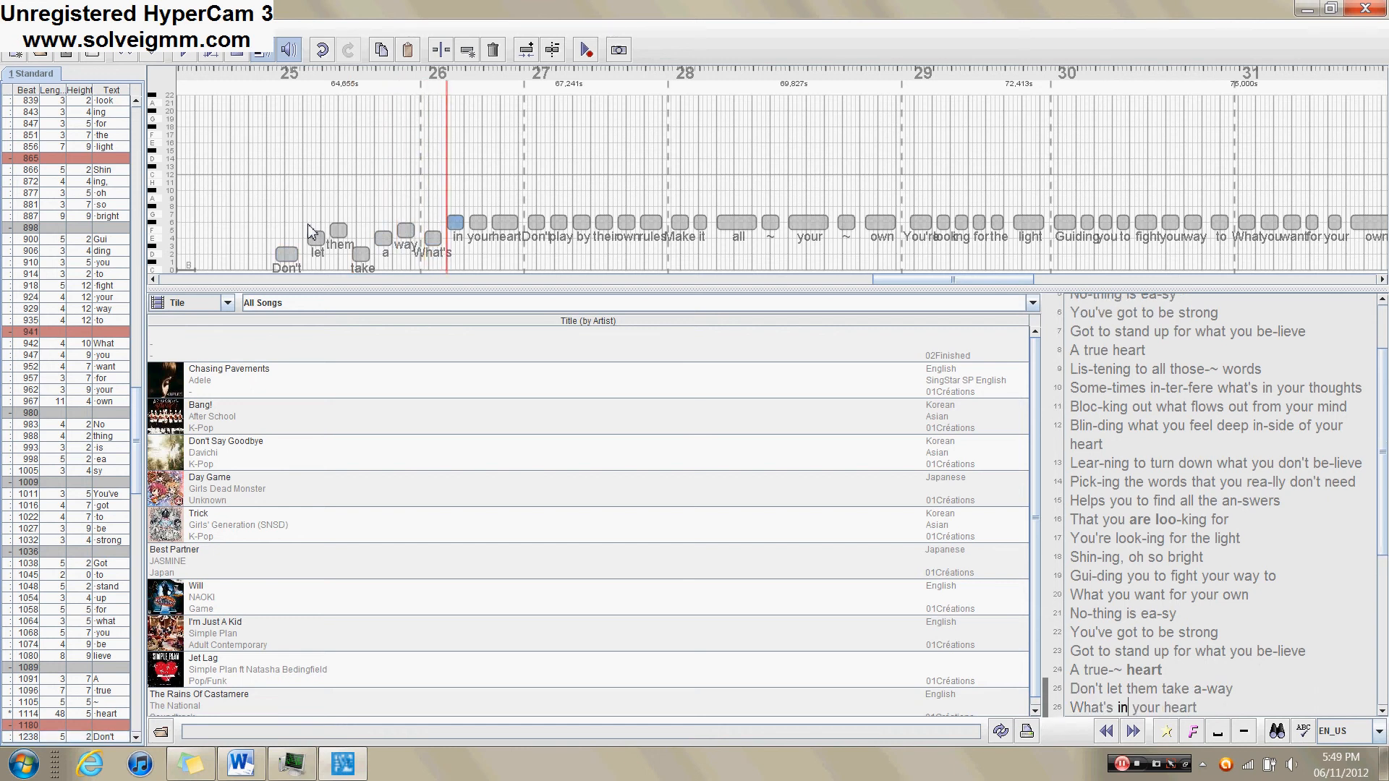
key("Left")
key("Right")
key("Down")
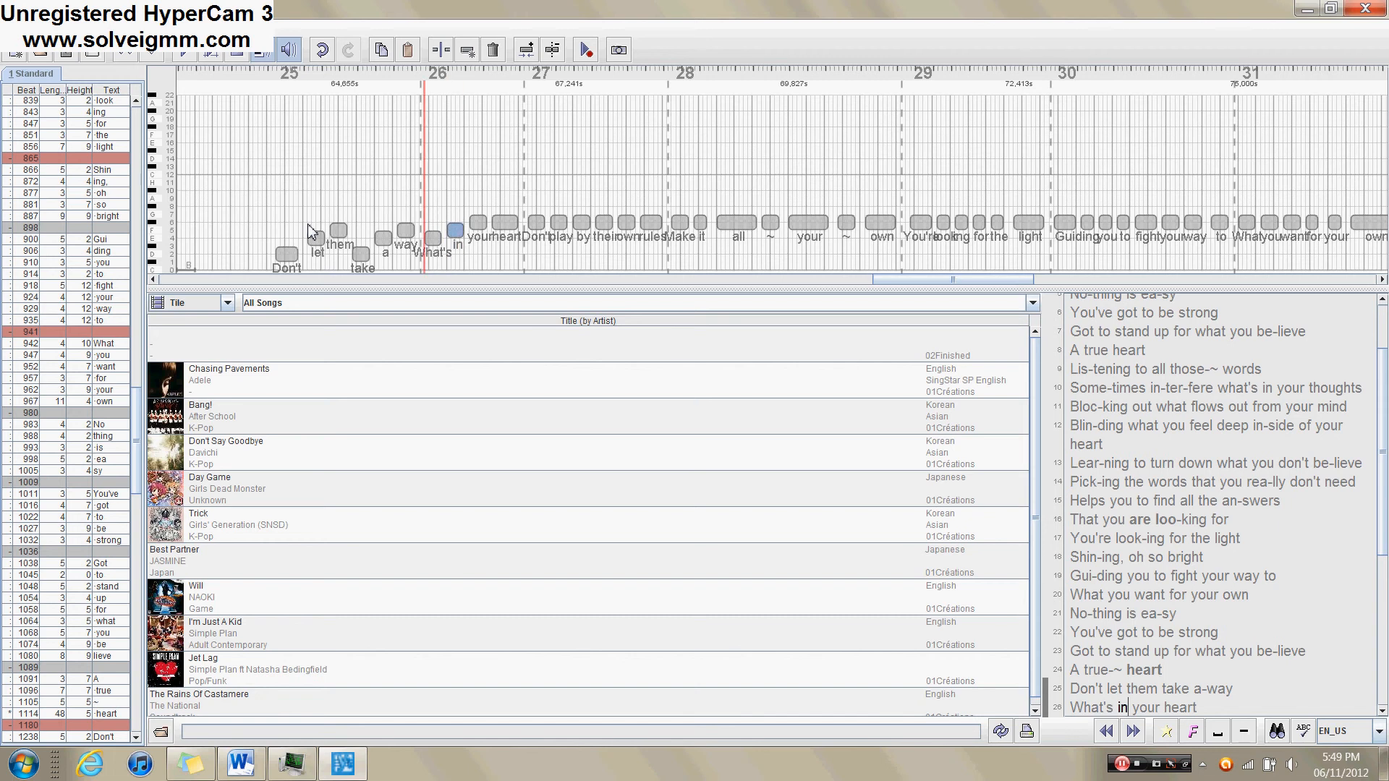
key("Right")
key("Up")
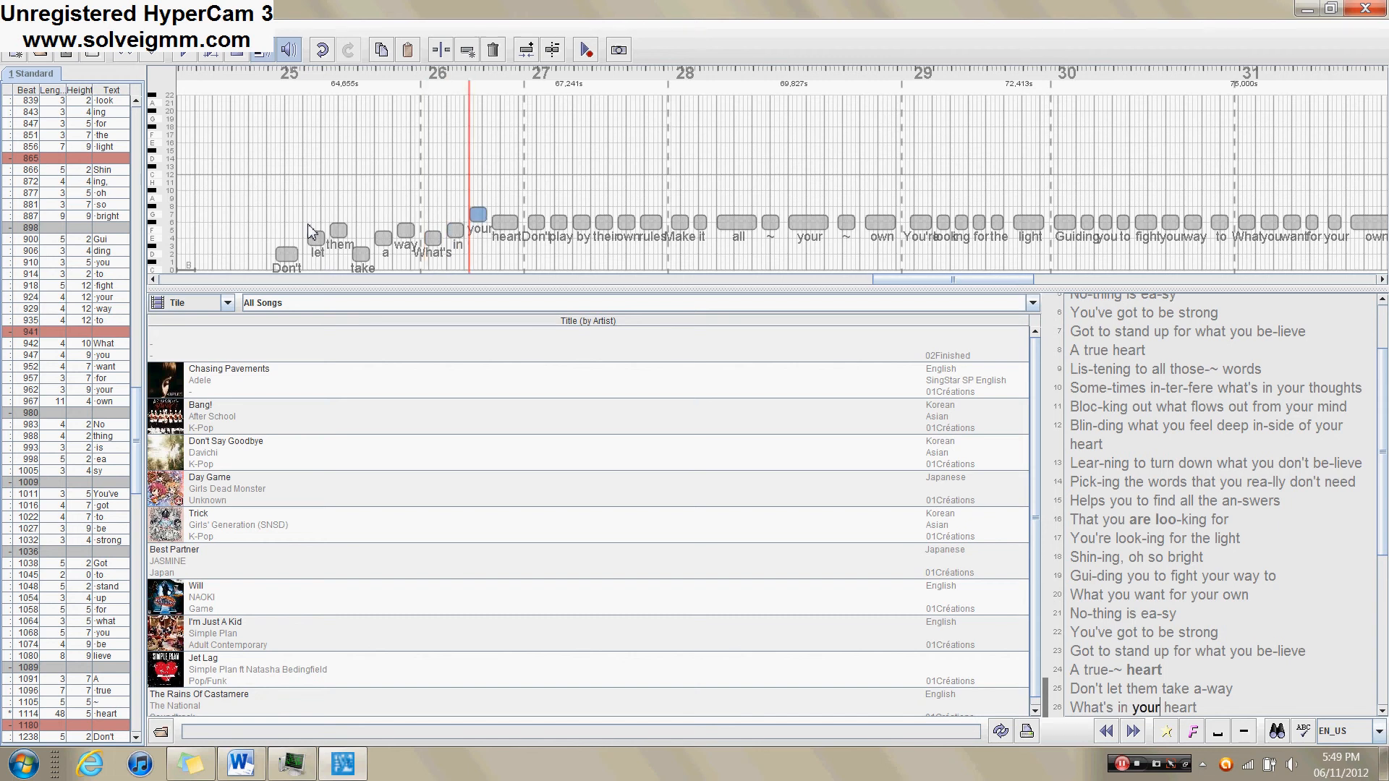
- Lower the "heart" note that ends line 26 to height 4
key("Right")
key("Down")
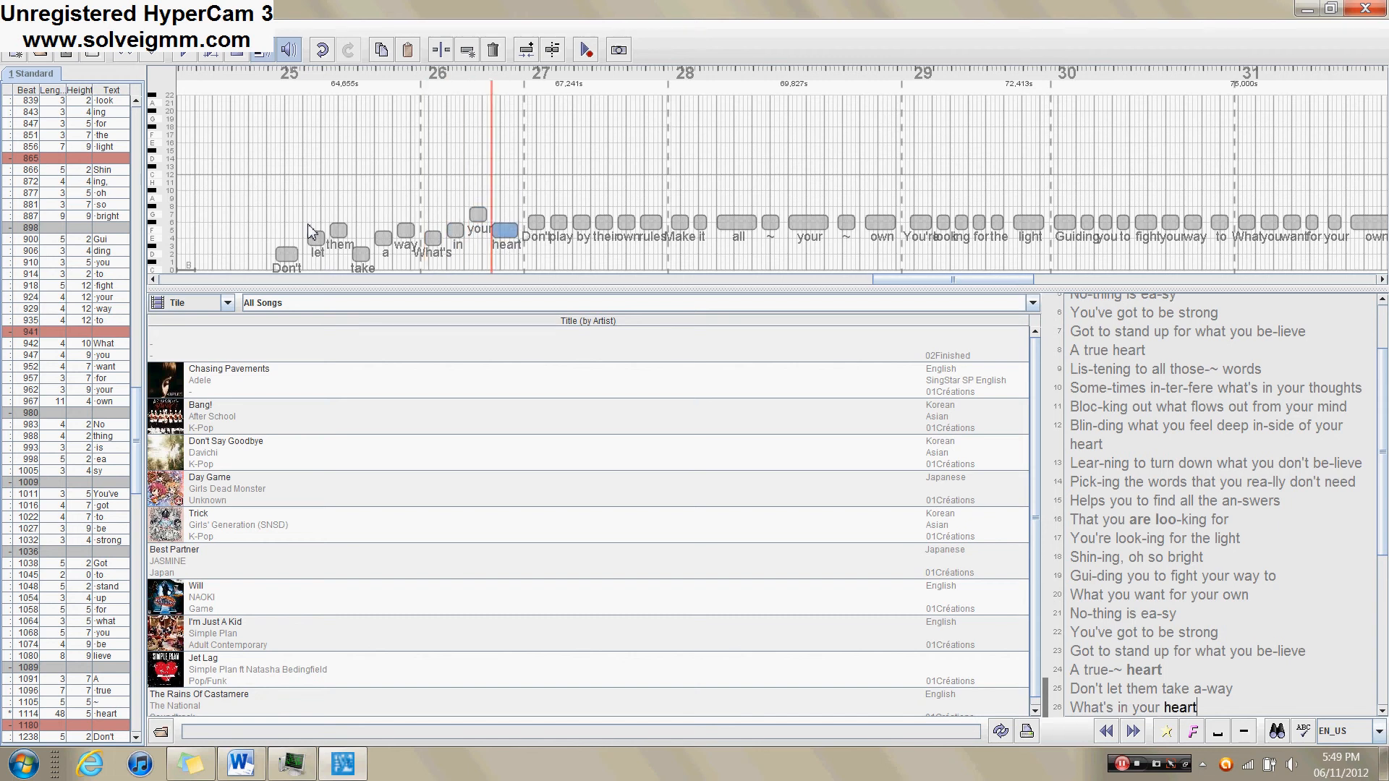
key("Down")
key("Down")
key("Up")
- Set the "Don't" note that opens line 27 to height 5
key("Right")
key("Down")
key("Down")
key("Down")
key("Down")
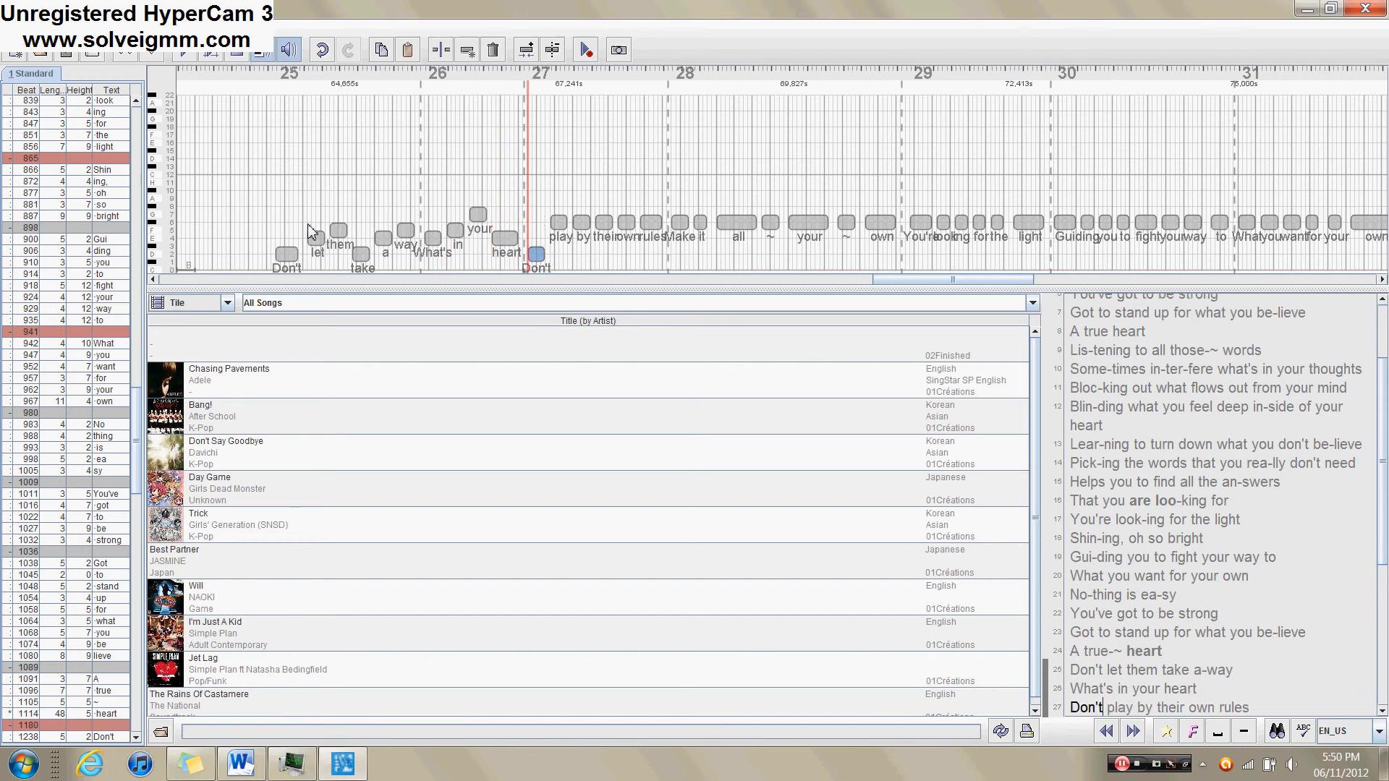
key("Up")
key("Up")
key("Up")
- Set the "play" note of line 27 to height 7 and the "by" note to height 5
key("Right")
key("Down")
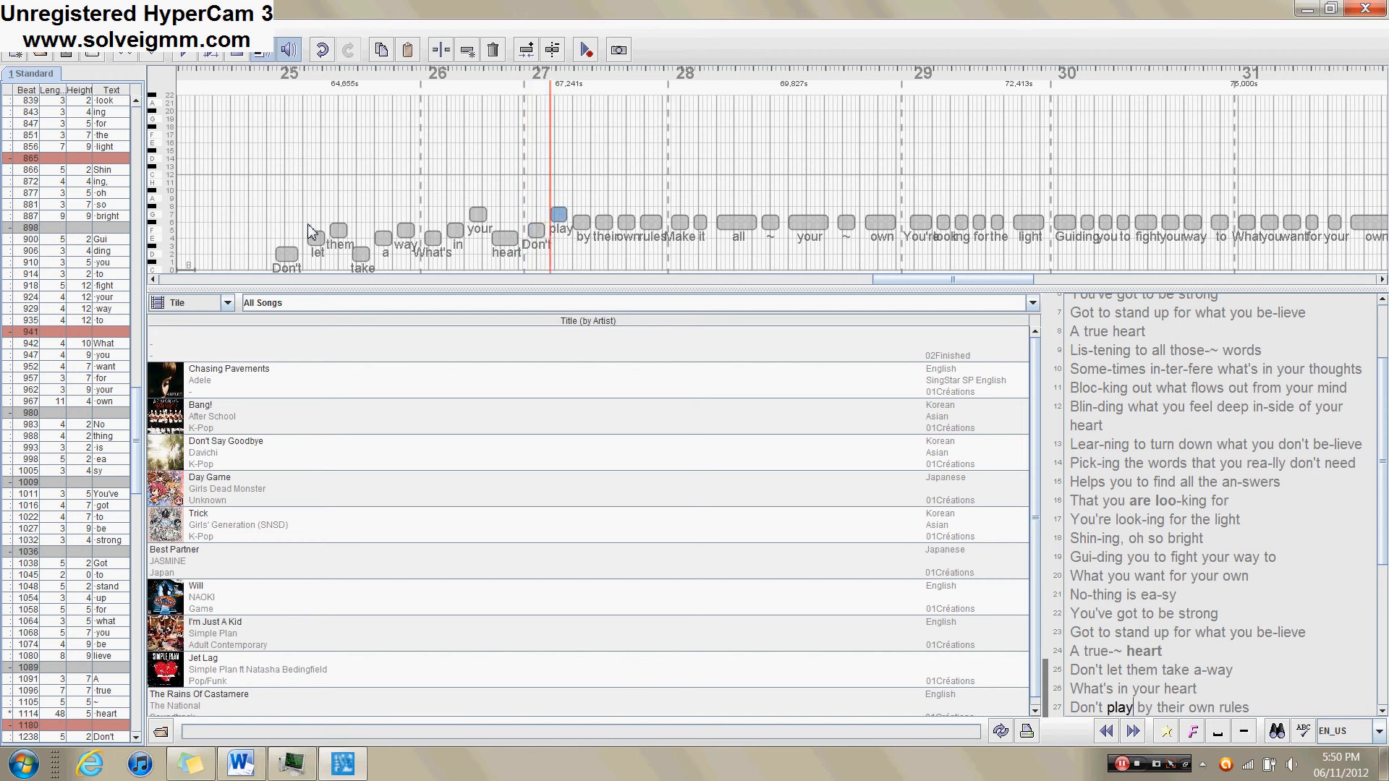
key("Right")
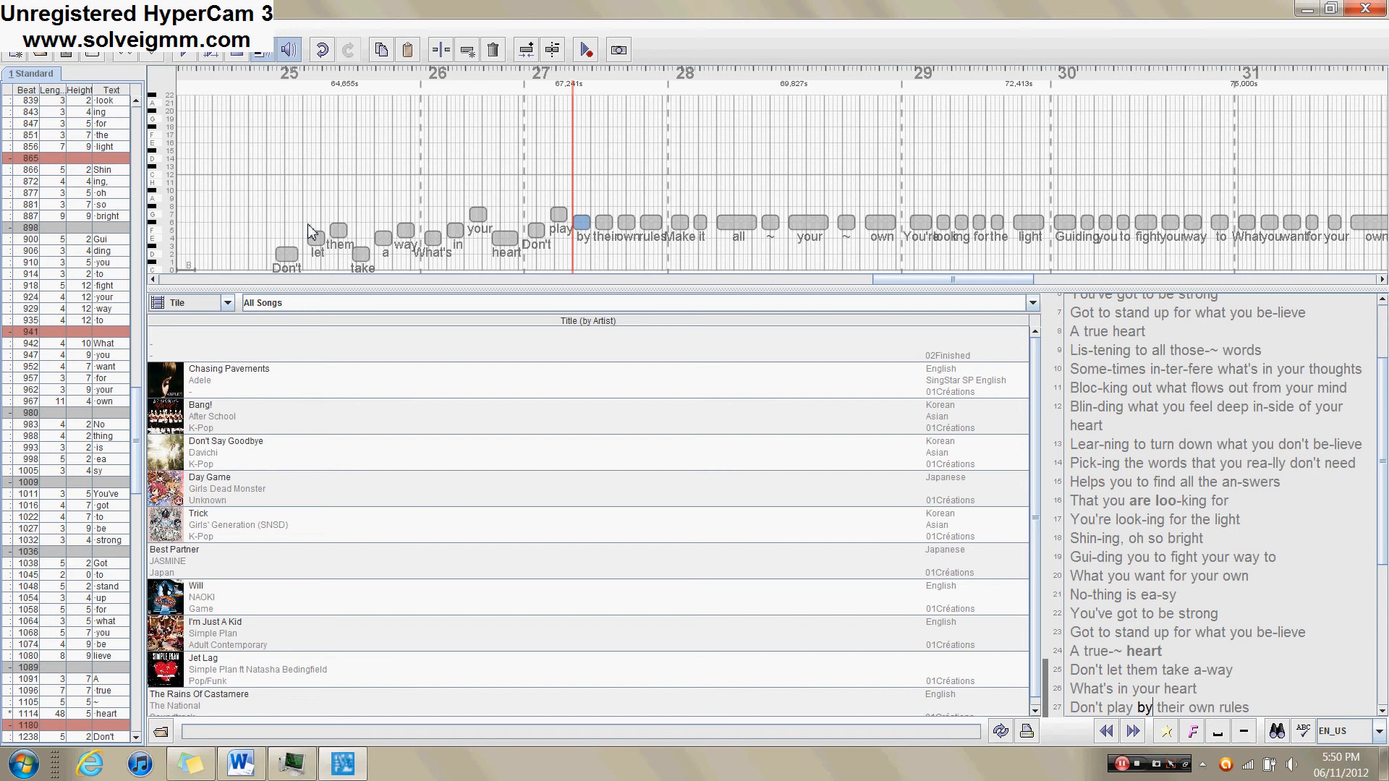
- Set the "their" note of line 27 to height 7, comparing it with "by"
key("Right")
key("Down")
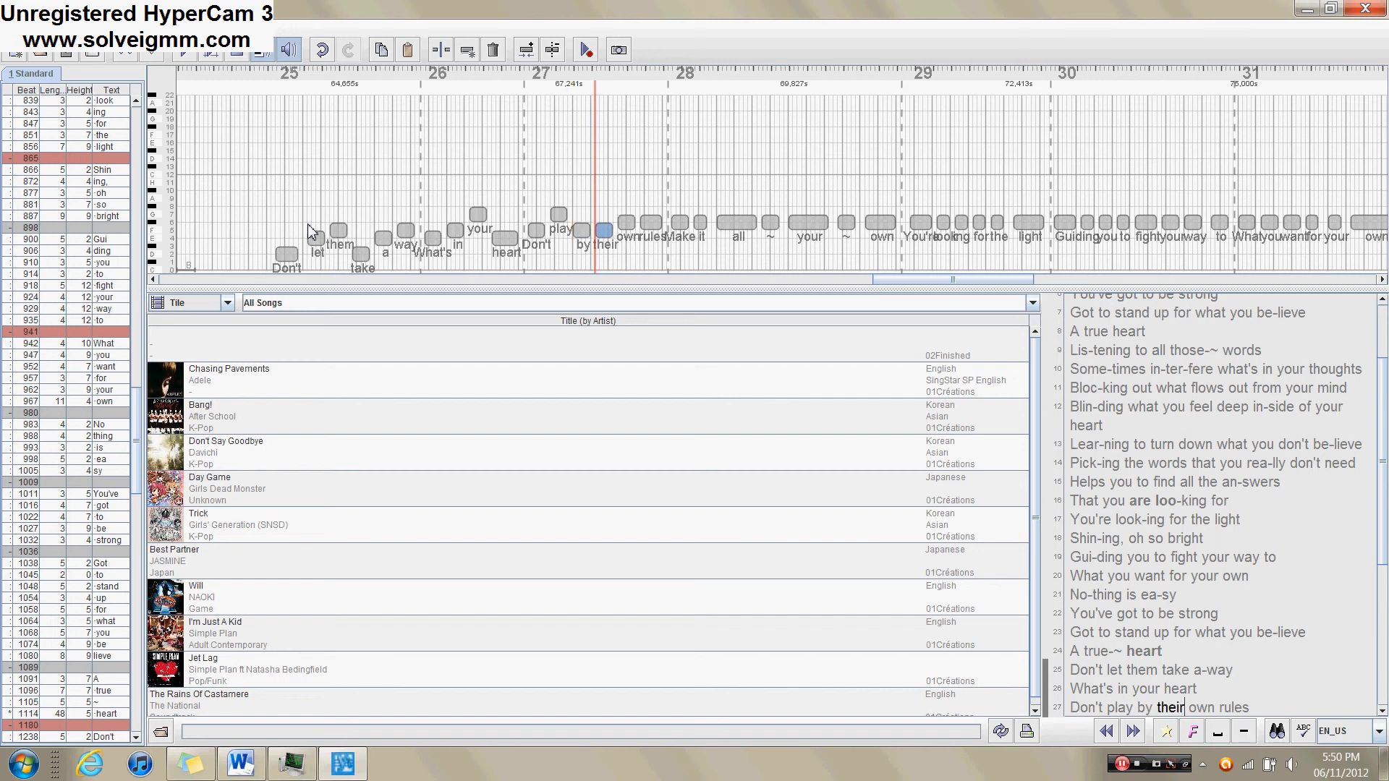
key("Left")
key("Right")
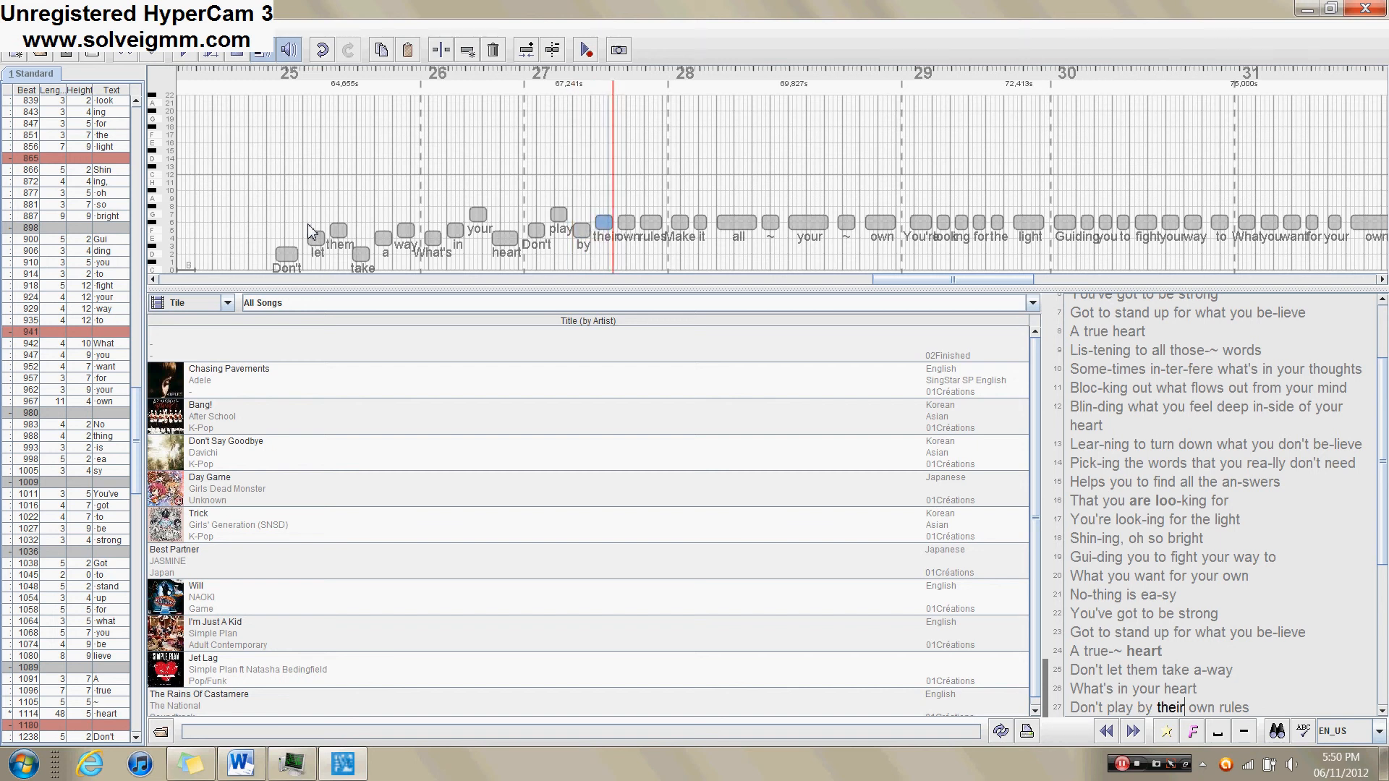
key("Up")
- Raise the "own" and "rules" notes that end line 27 to height 9
key("Right")
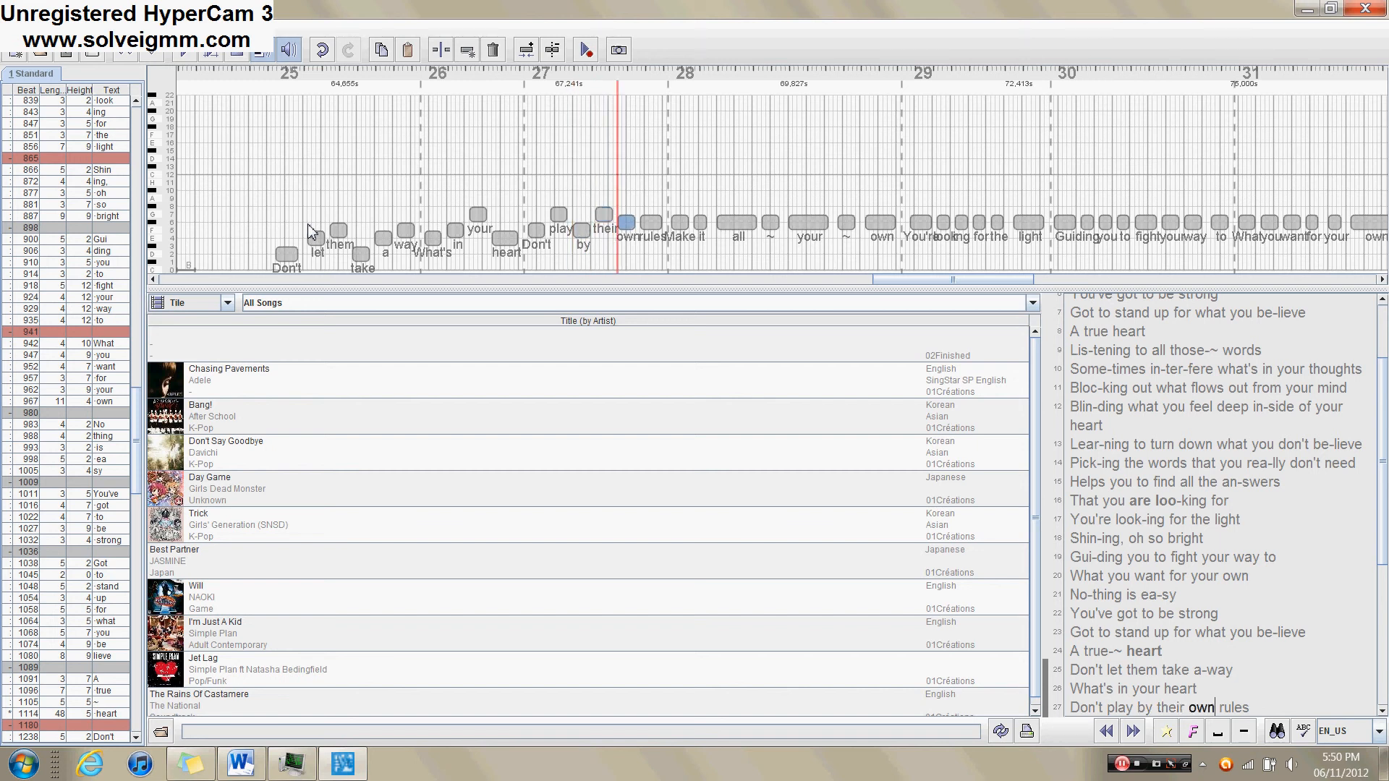
key("Up")
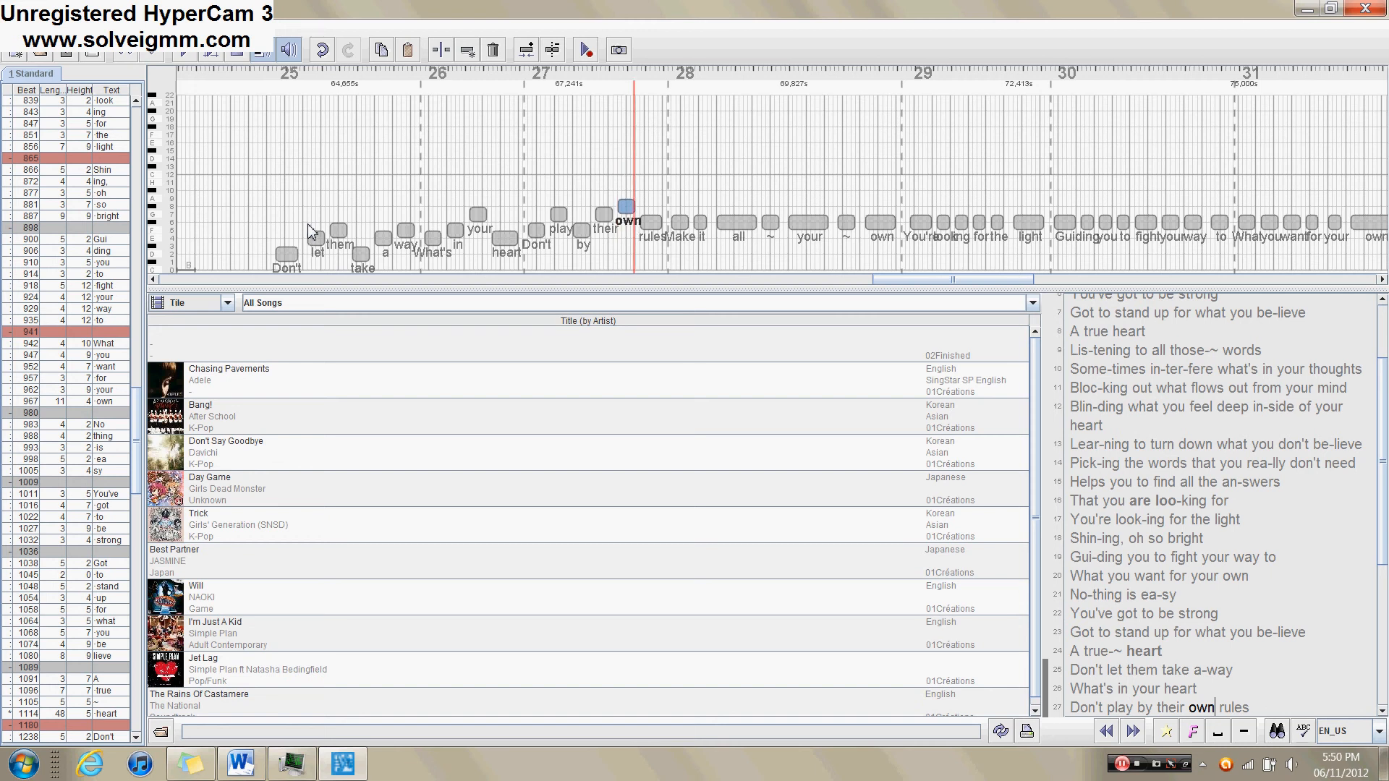
key("Right")
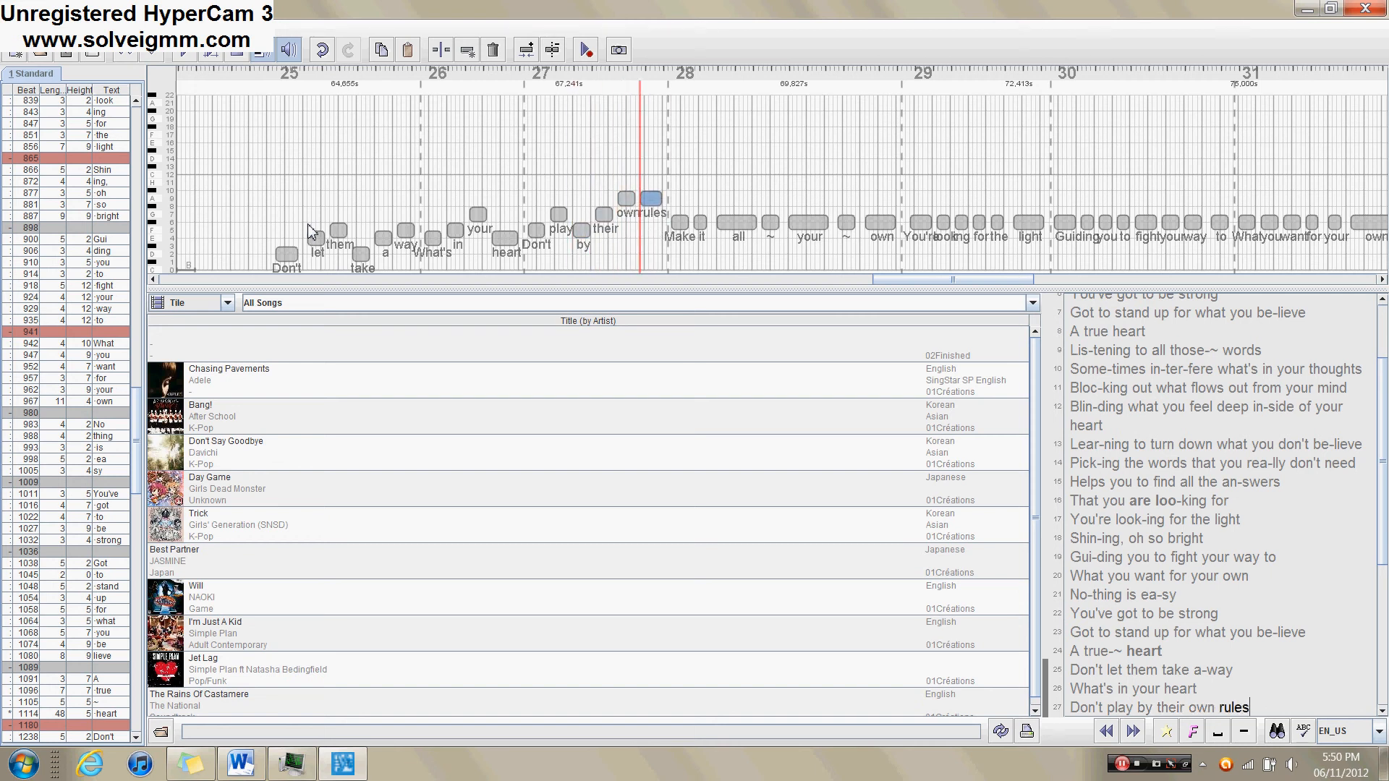
- Set the "Make" note of line 28 to height 10 and the "it" and "all" notes to height 9
key("Right")
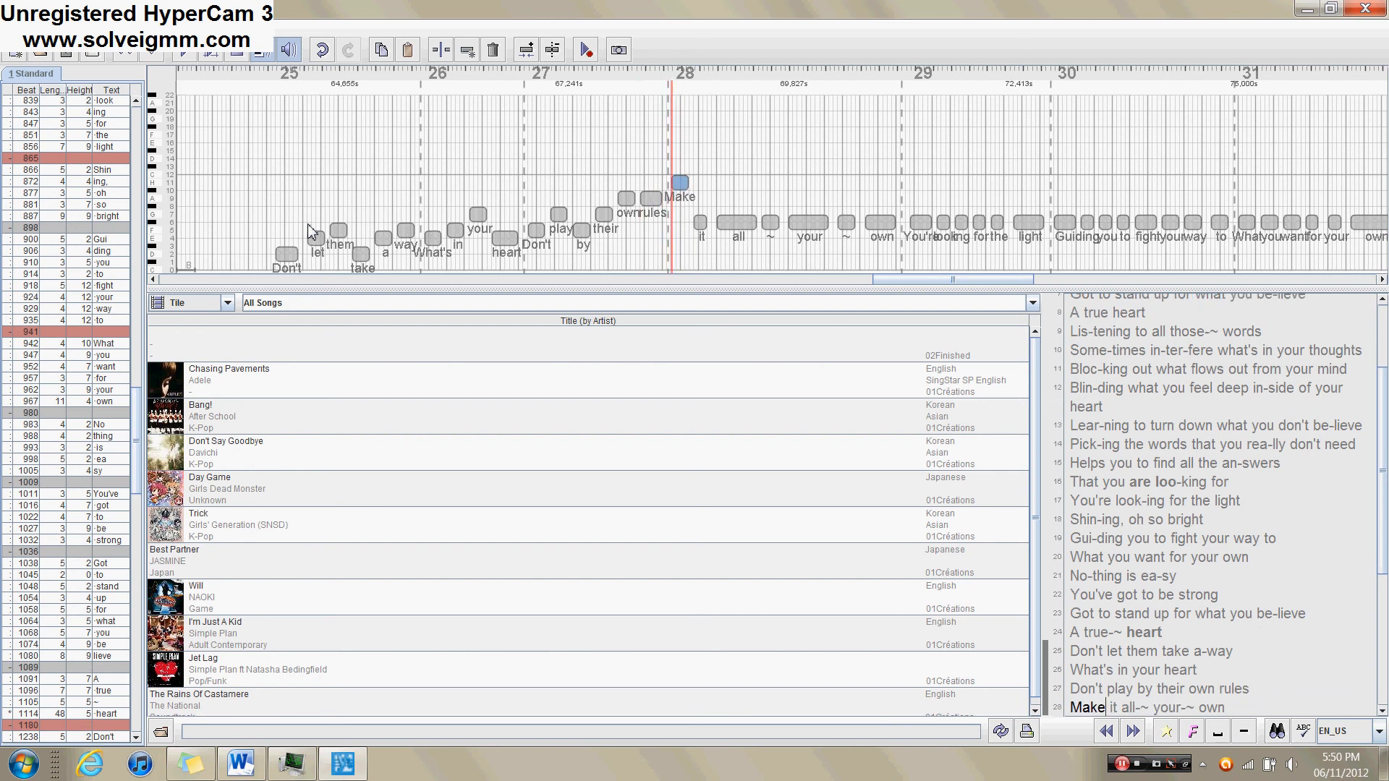
key("Right")
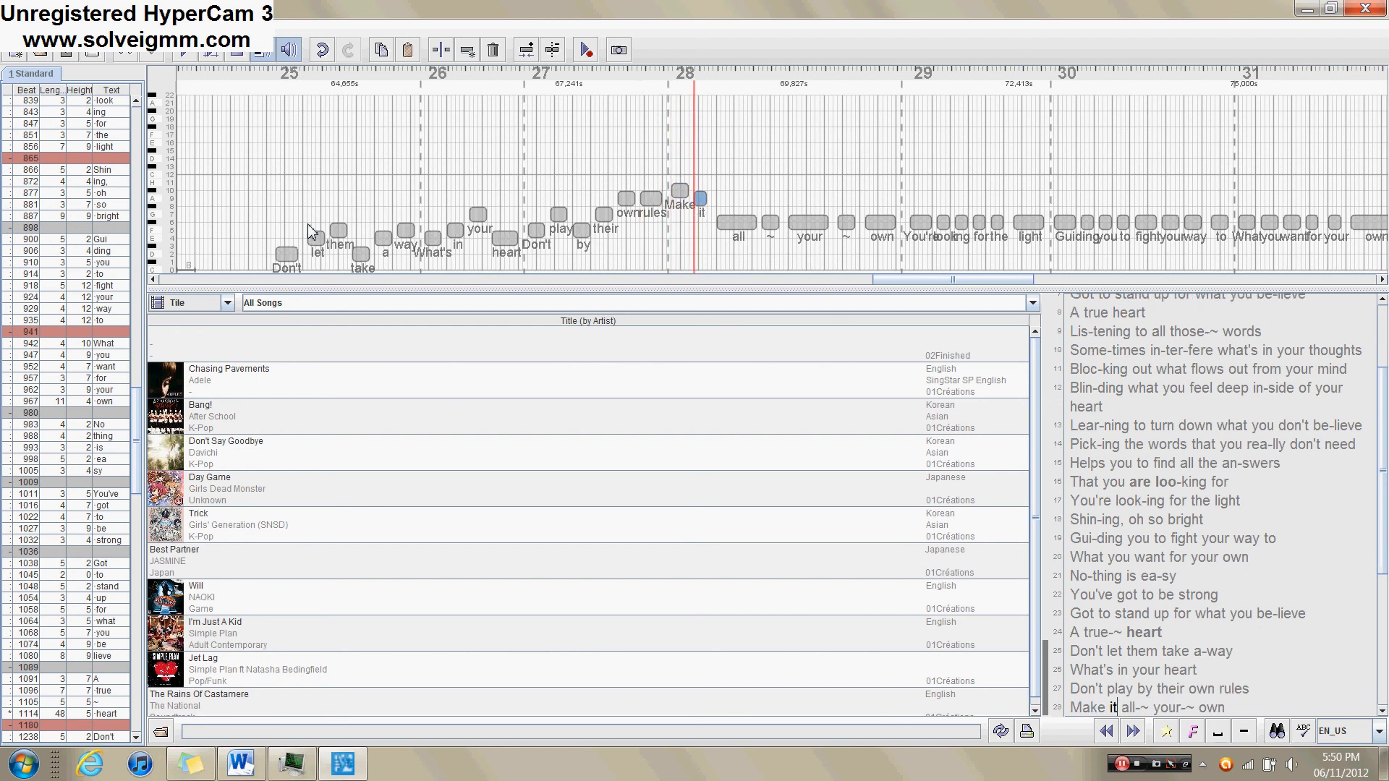
key("Right")
key("Up")
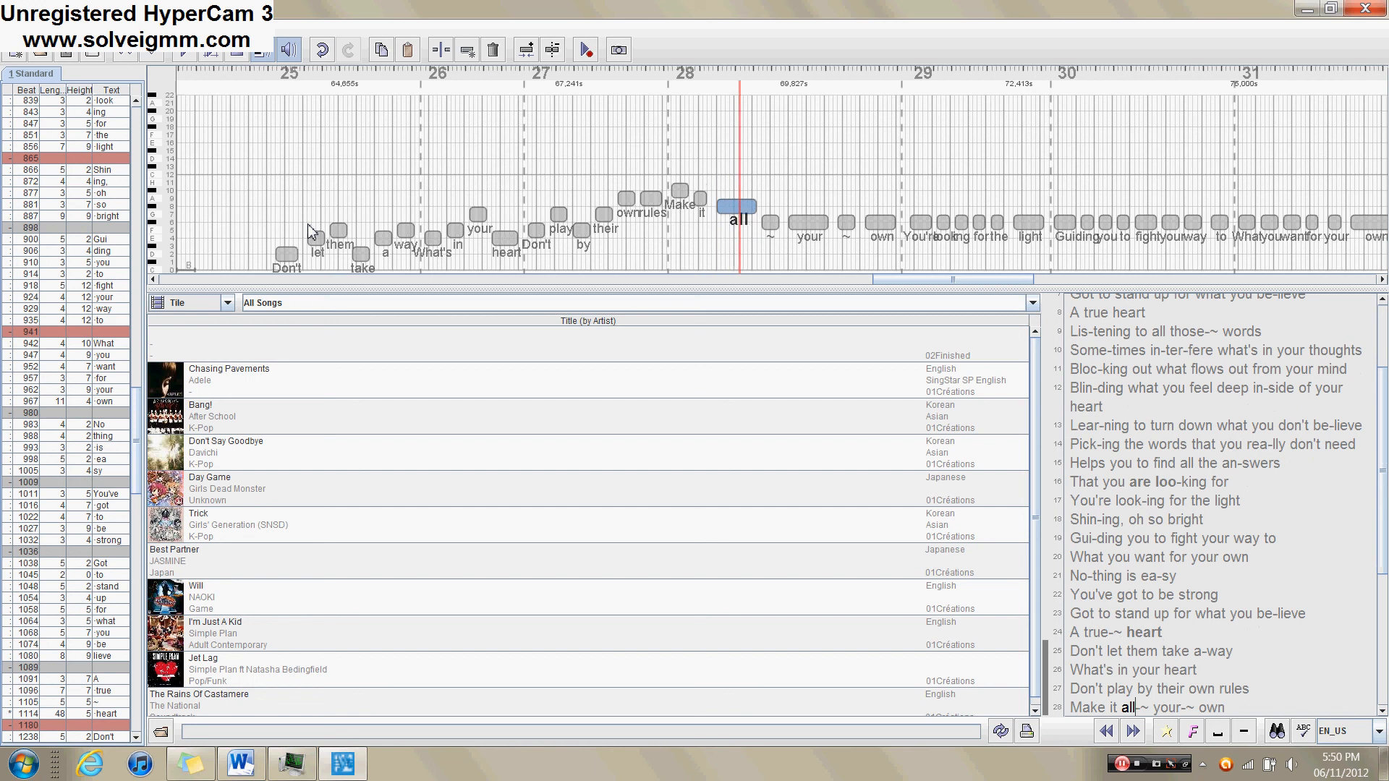
key("Up")
- In line 28, set the "~" after "all" and "your" to height 7, and the second "~" and "own" to height 9
key("Right")
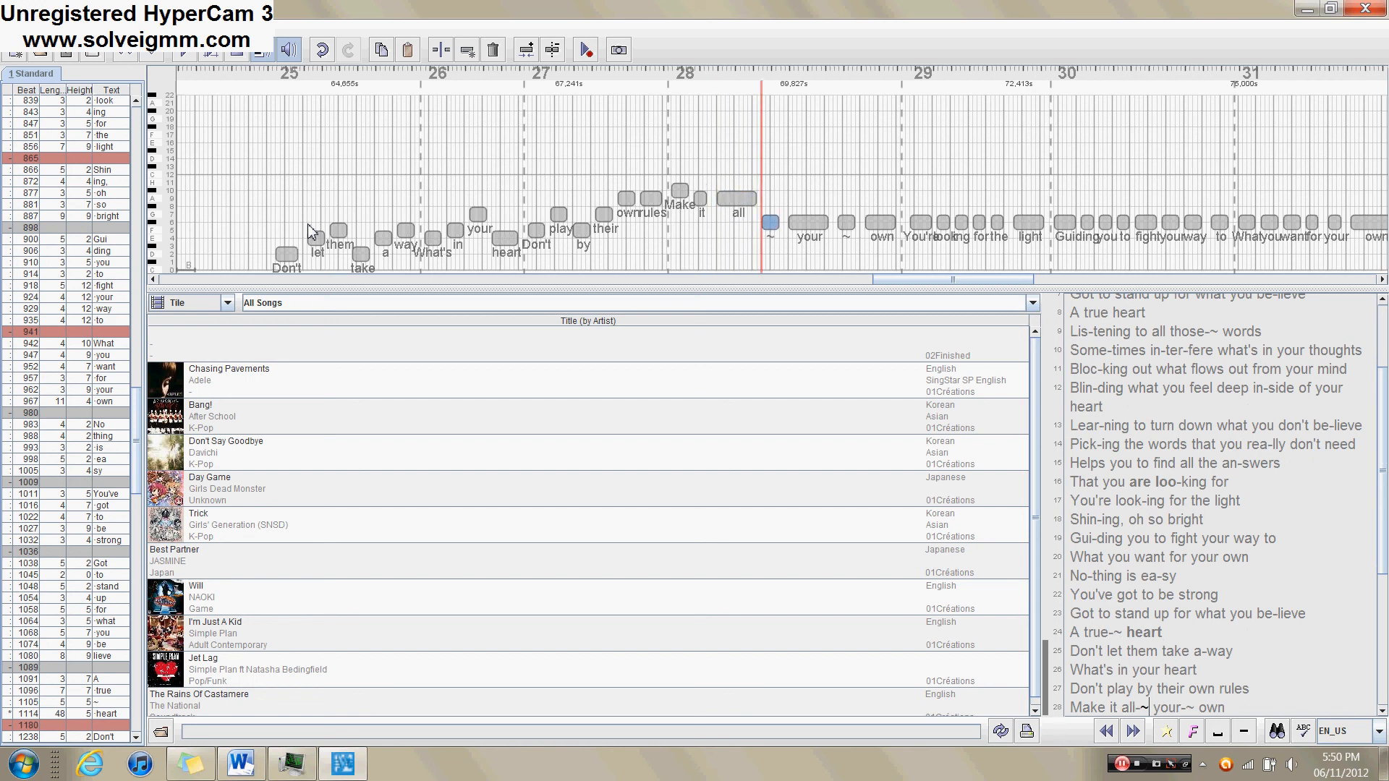
key("Up")
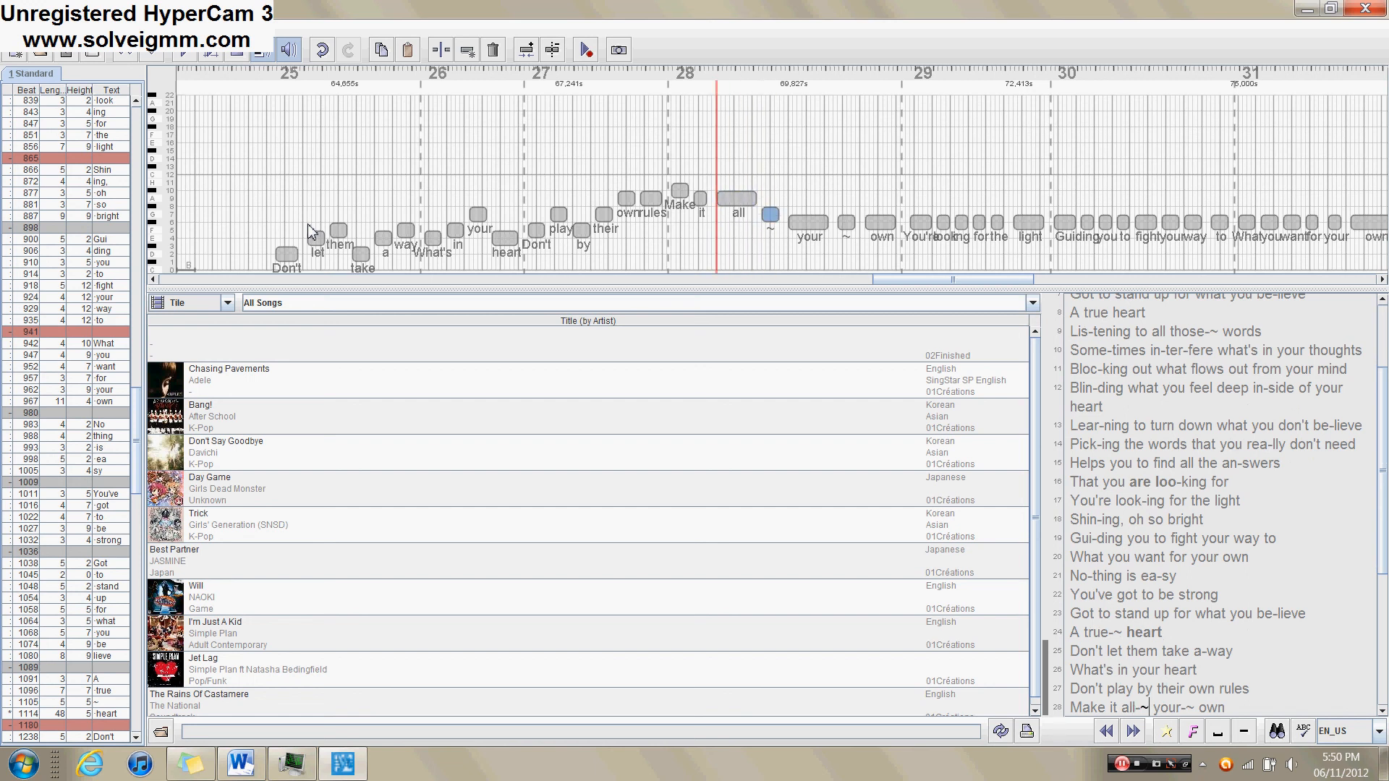
key("Right")
key("Right")
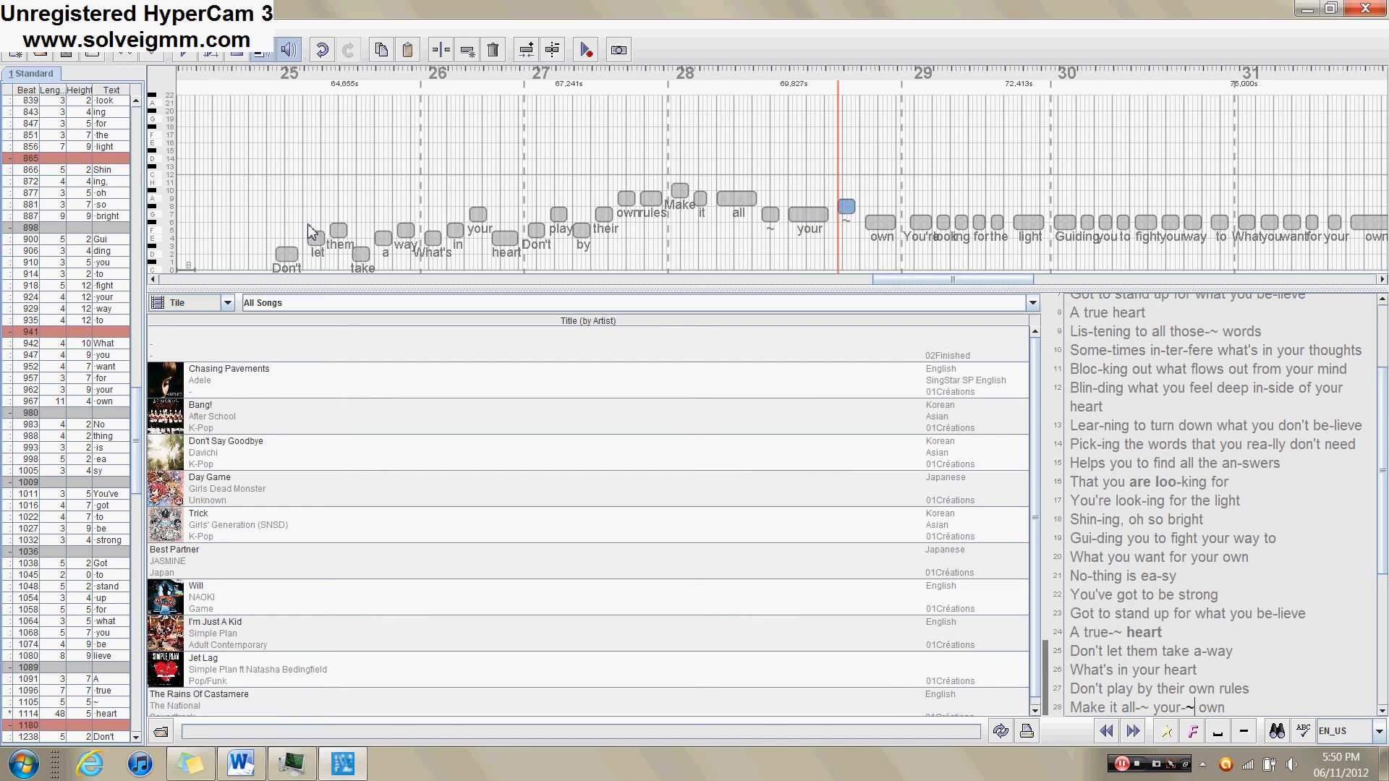
key("Right")
key("Up")
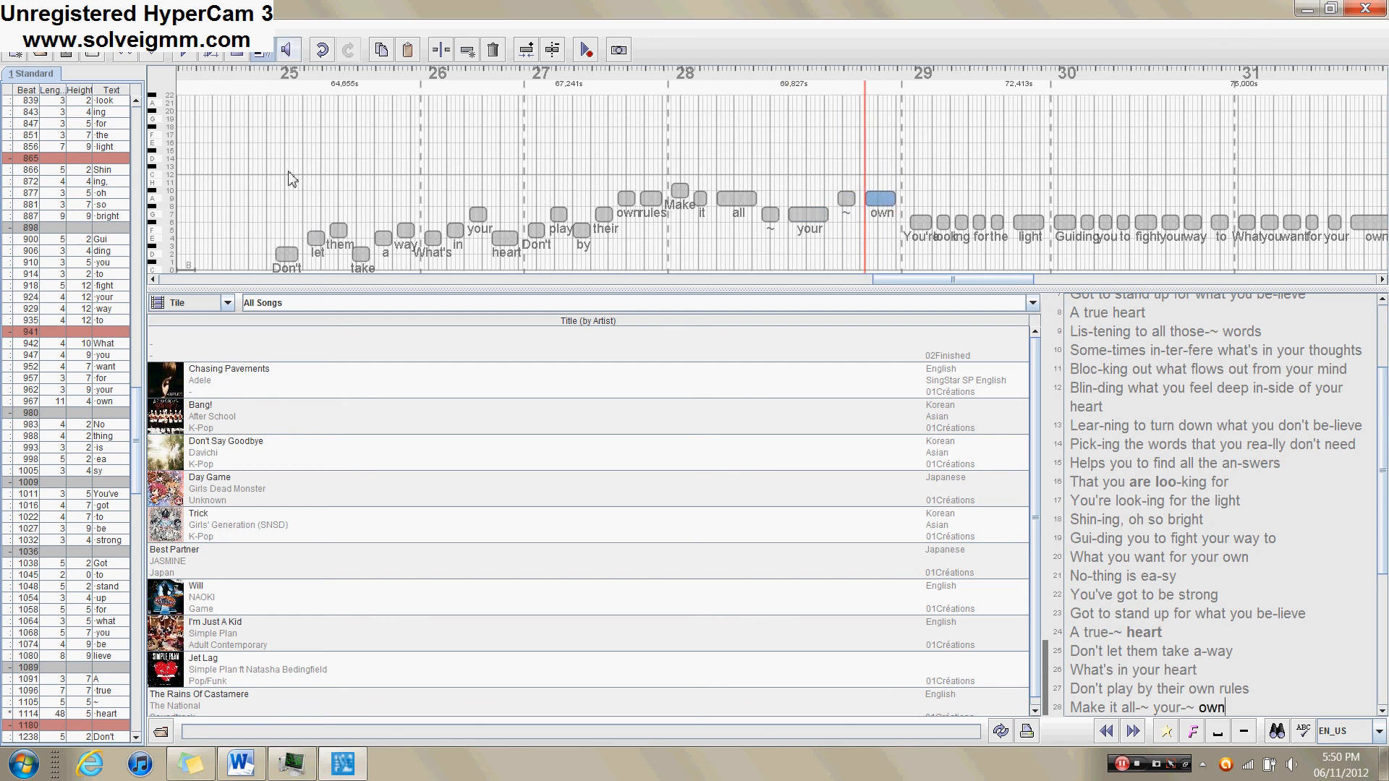
- Play lines 25 to 28 to check their pitches, and save the song over the existing file
left_click(271, 252)
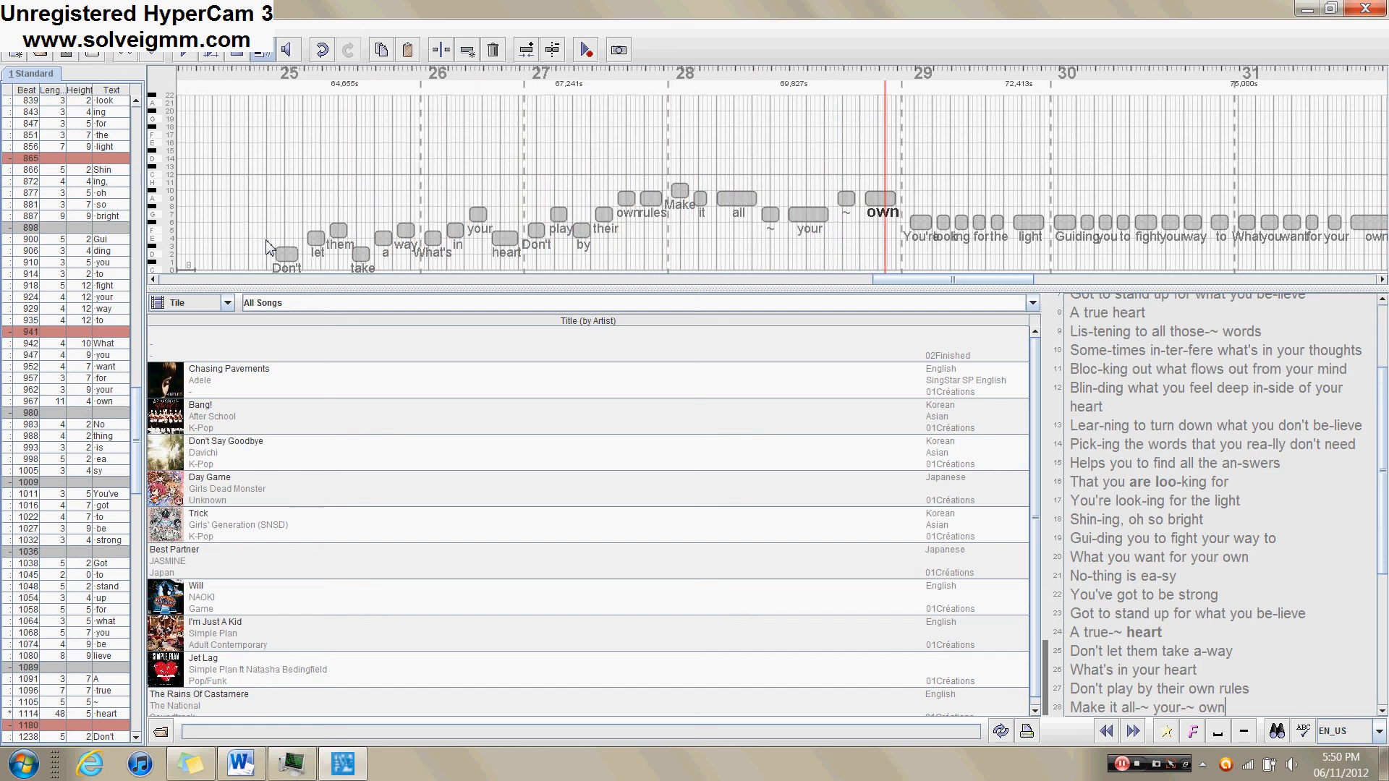
left_click(578, 170)
key("ctrl+s")
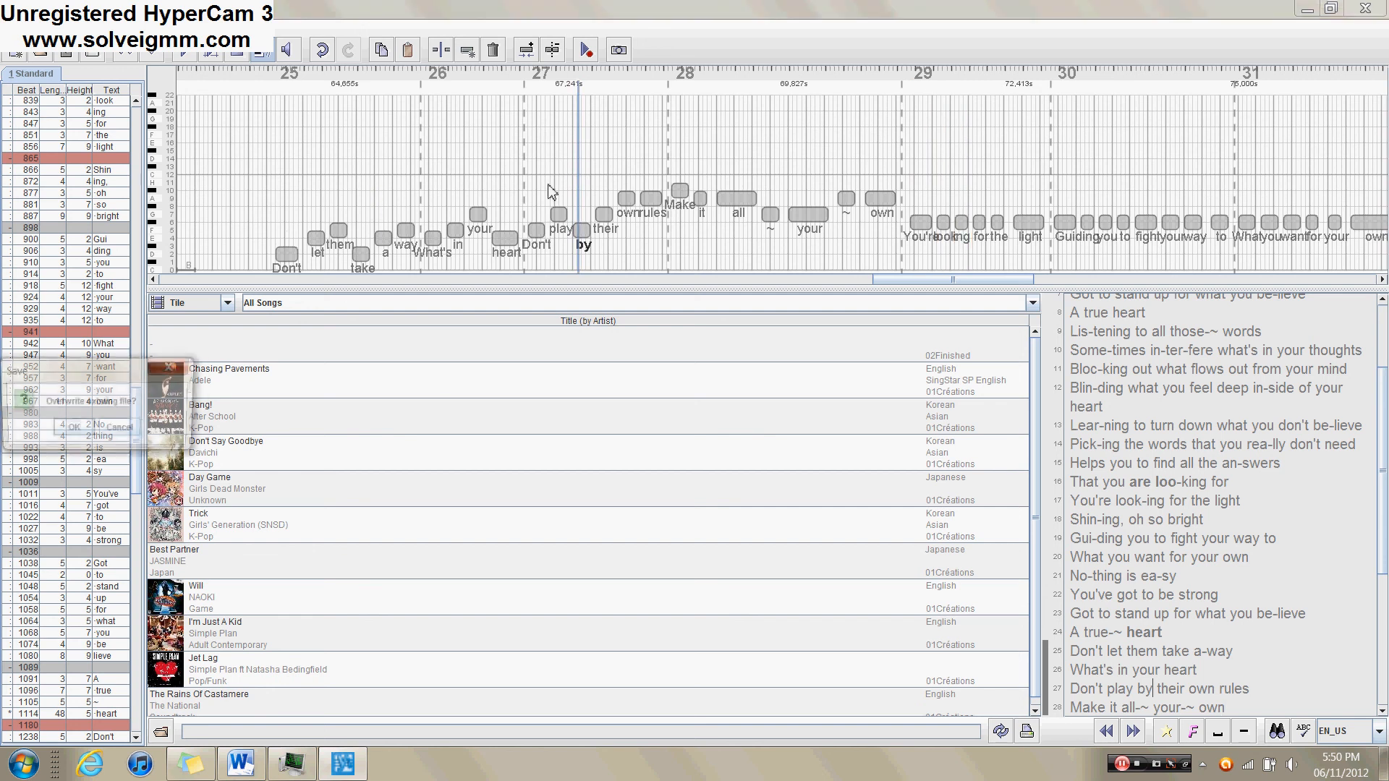
left_click(72, 430)
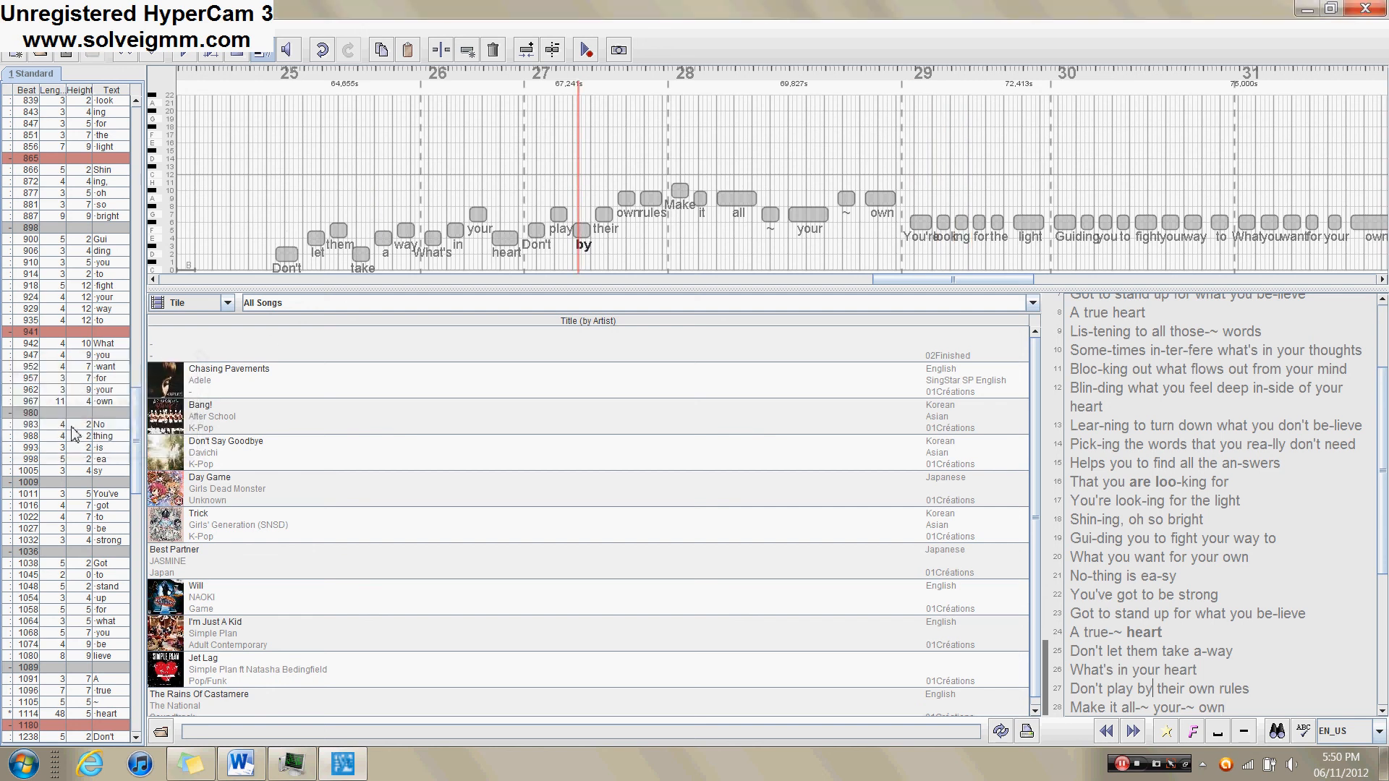